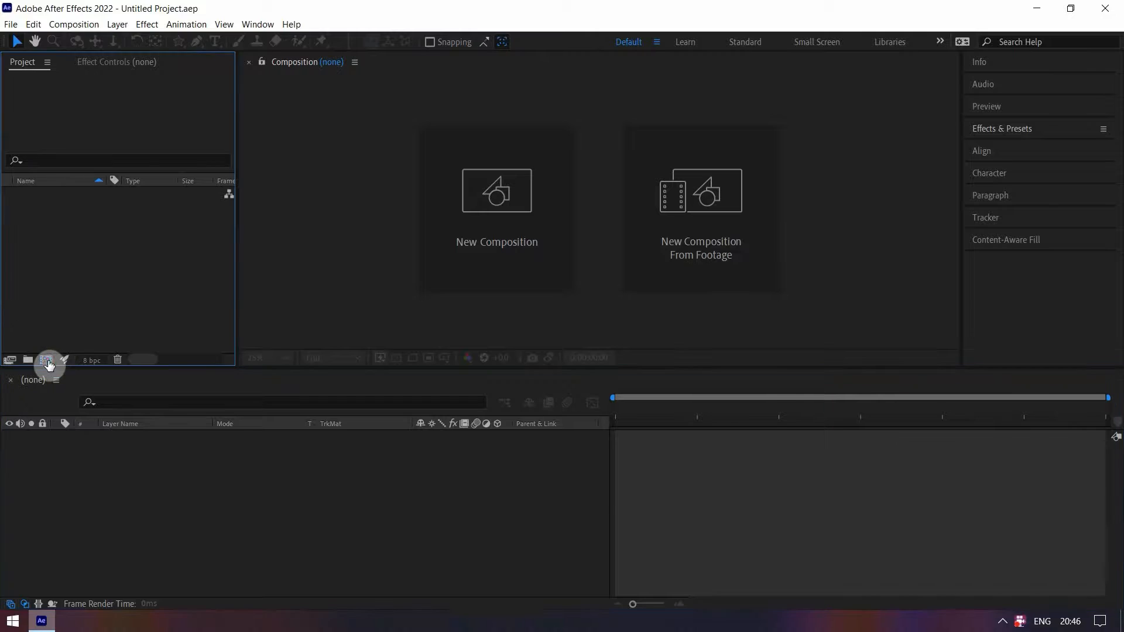
# Create a new composition 359 px wide and 325 px high, and fit it to the viewer
pyautogui.click(475, 217)
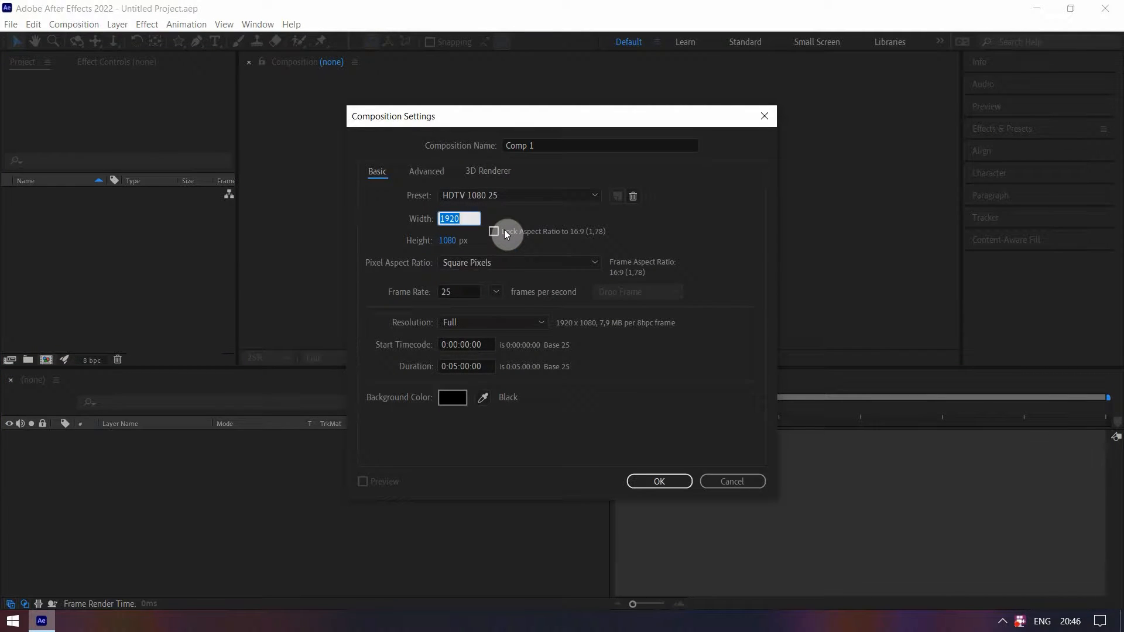
pyautogui.write('359')
pyautogui.press('Tab')
pyautogui.write('325')
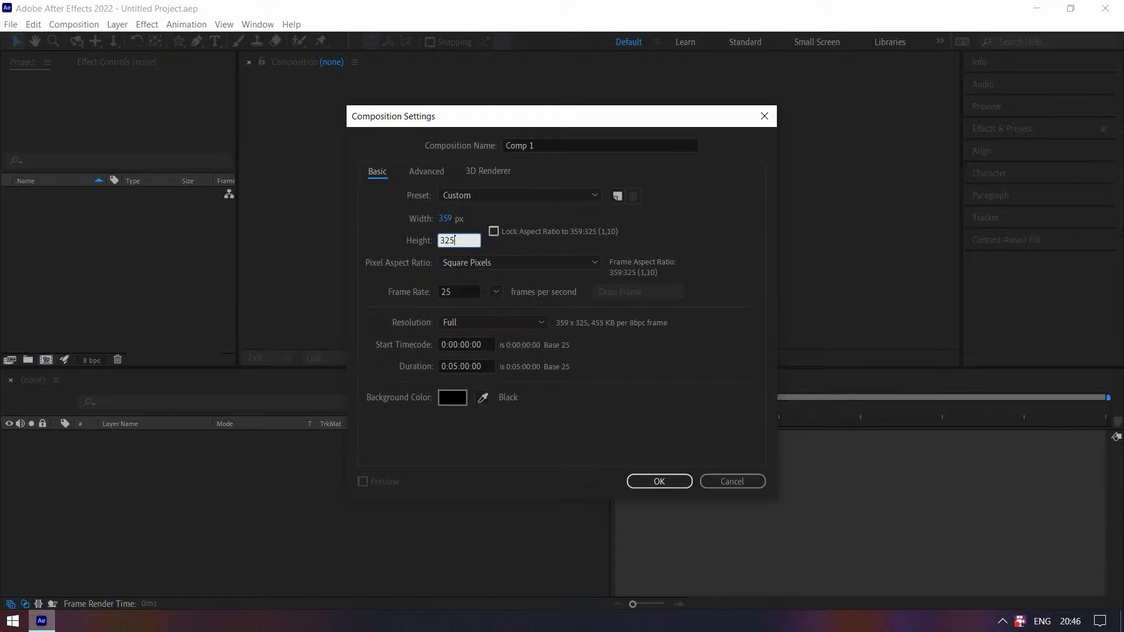
pyautogui.click(666, 477)
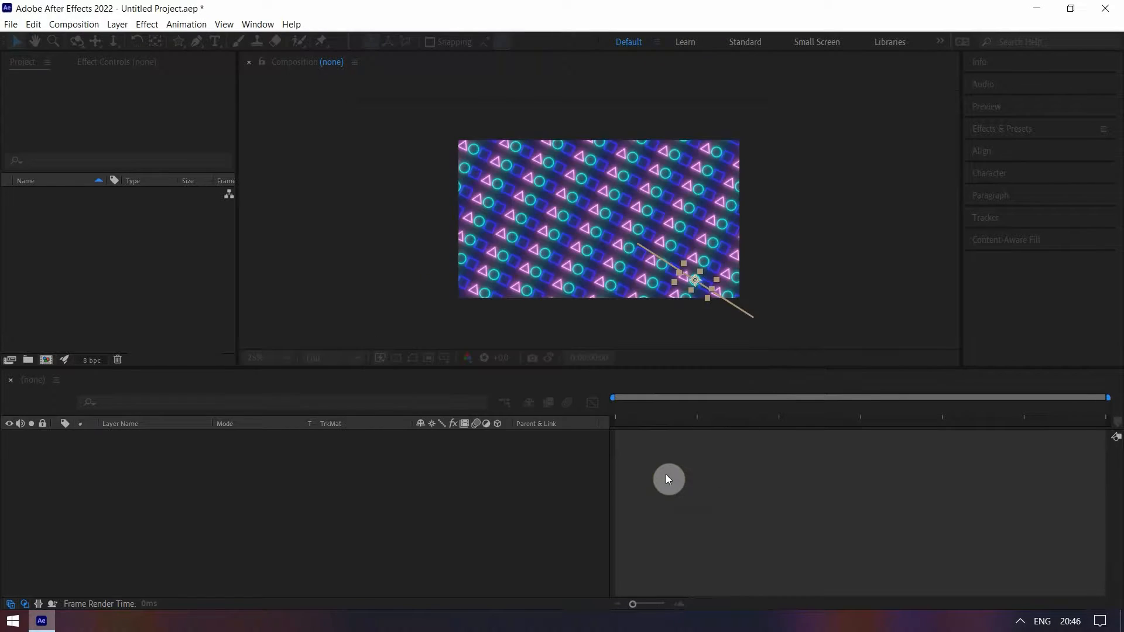
pyautogui.click(269, 359)
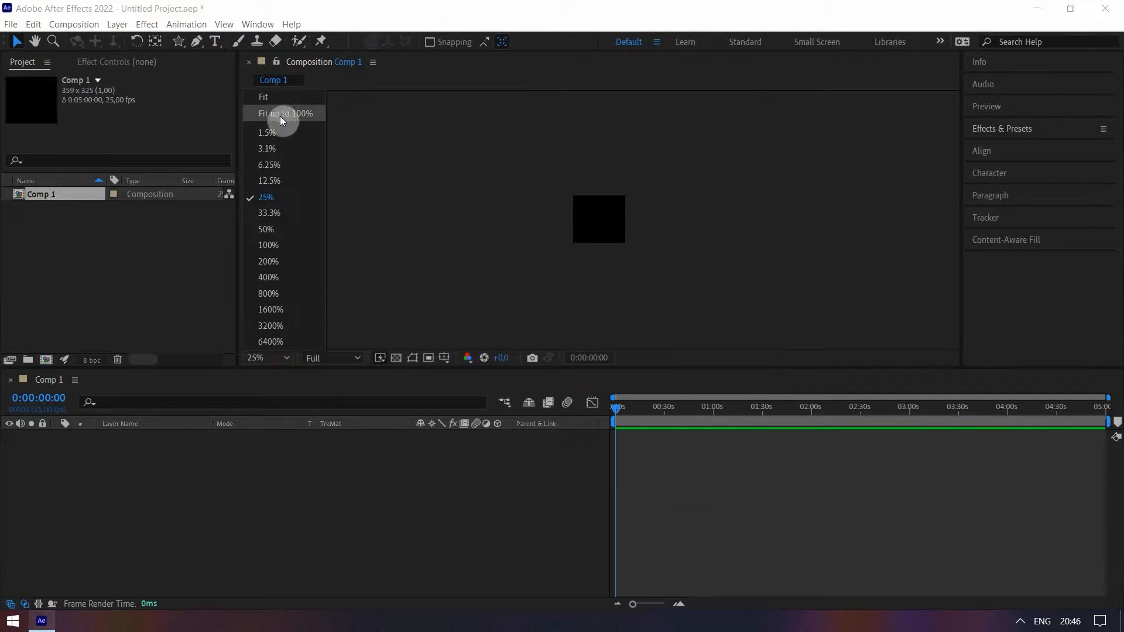
pyautogui.click(275, 97)
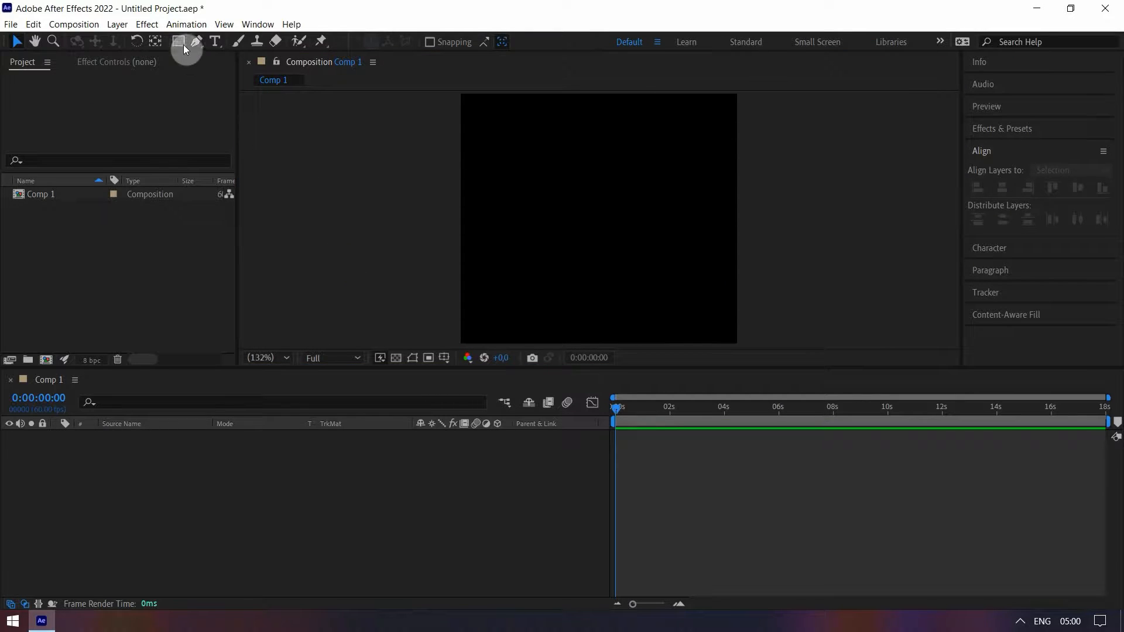
# Set the fill to None for new shapes drawn with the Rectangle tool
pyautogui.click(184, 45)
pyautogui.click(416, 42)
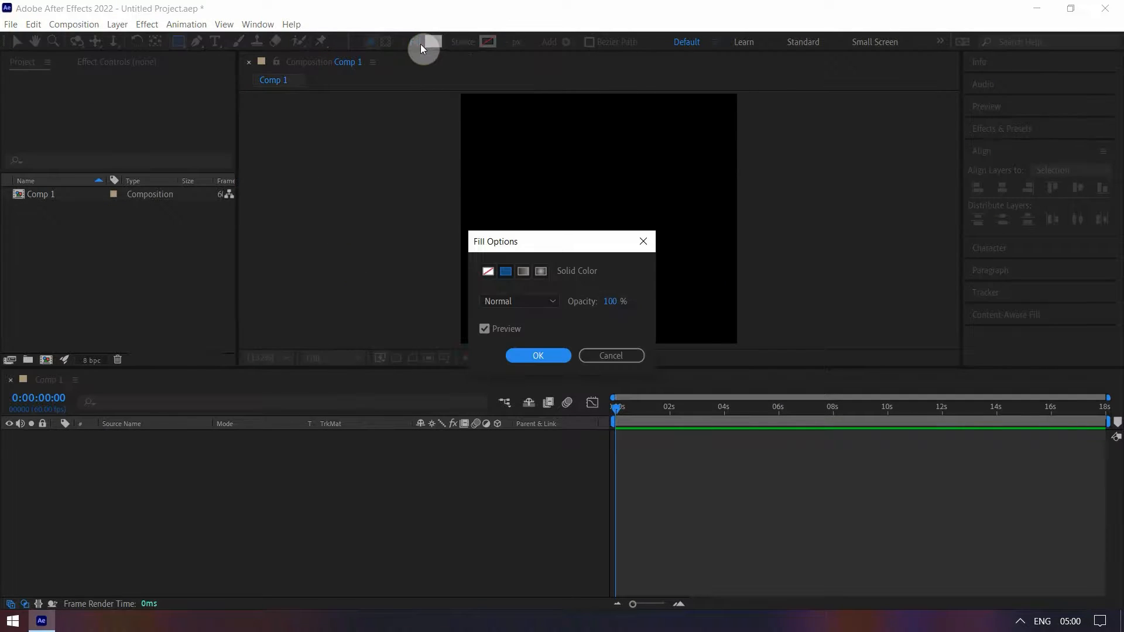
pyautogui.click(488, 271)
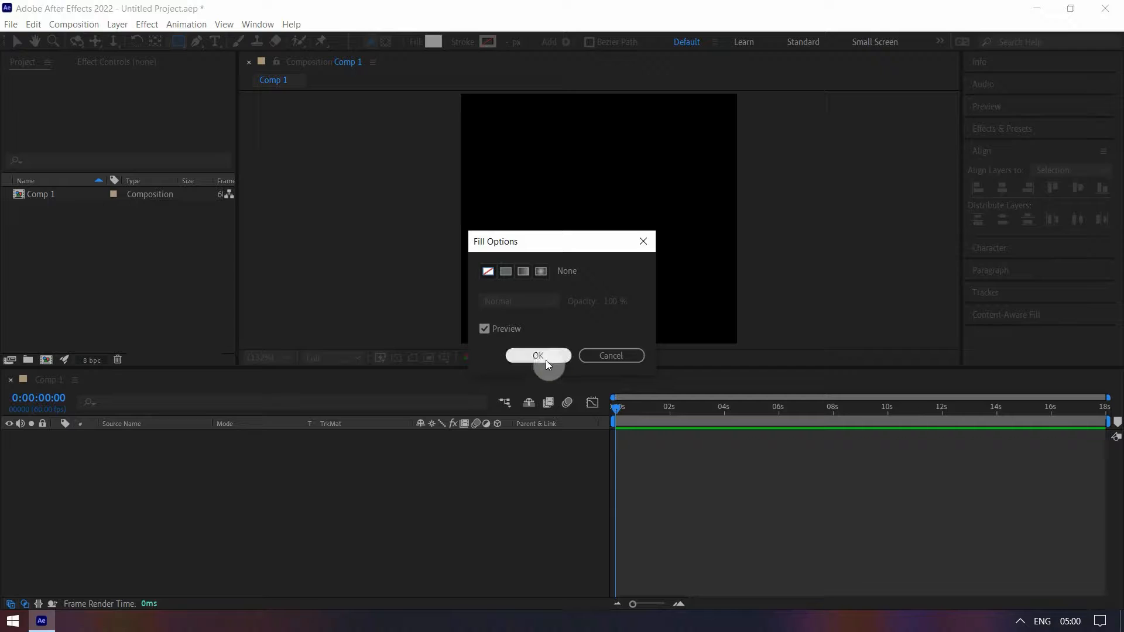
pyautogui.click(546, 358)
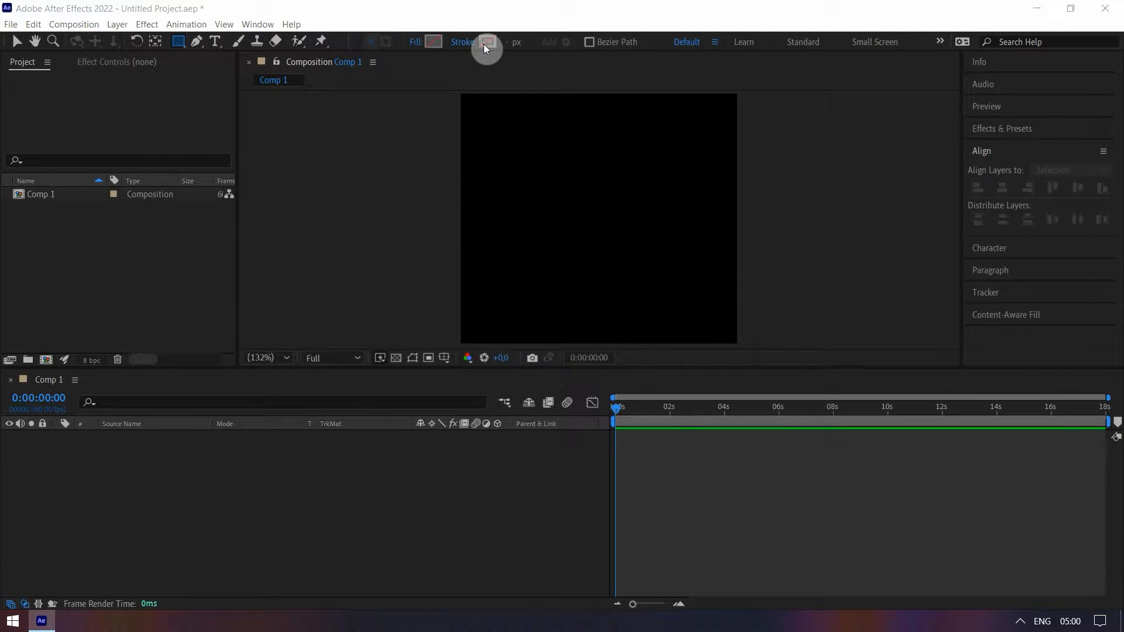
# Give new shapes a pink stroke with a width of 20 px
pyautogui.click(486, 42)
pyautogui.click(709, 222)
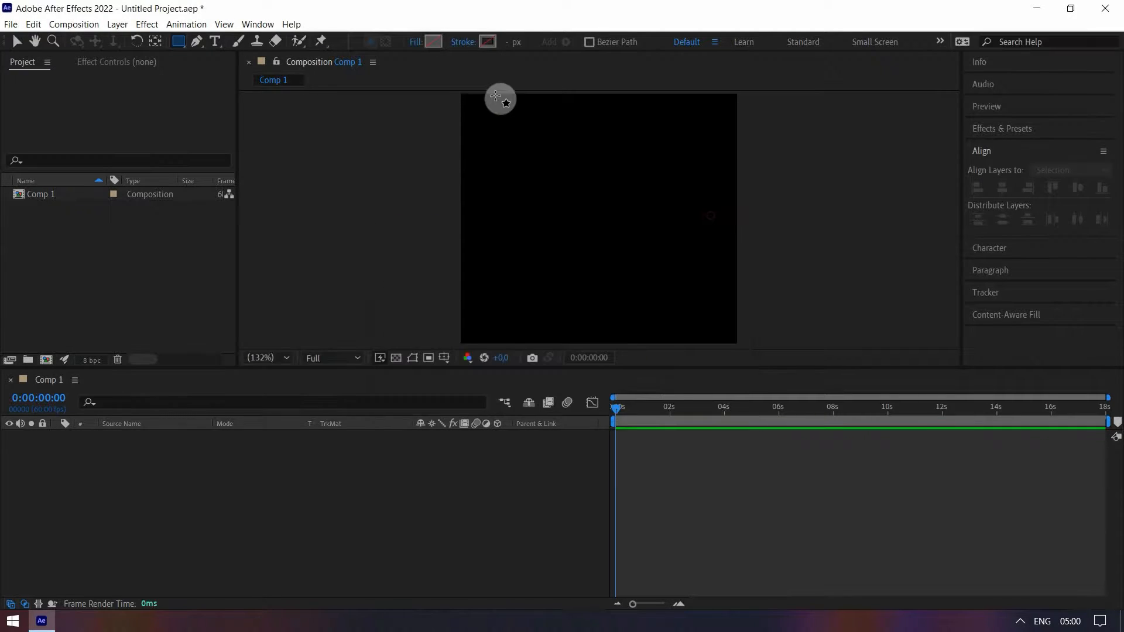
pyautogui.click(516, 42)
pyautogui.write('2')
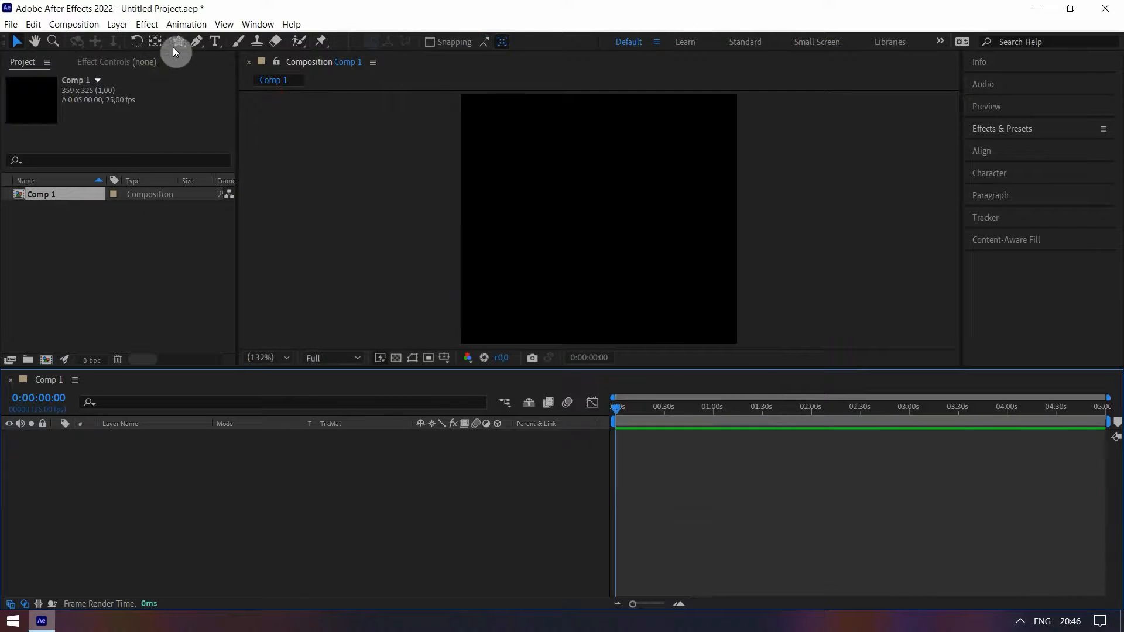
# Add a rectangle shape layer that fills the whole composition, and leave it deselected
pyautogui.moveTo(184, 42); pyautogui.dragTo(240, 47)
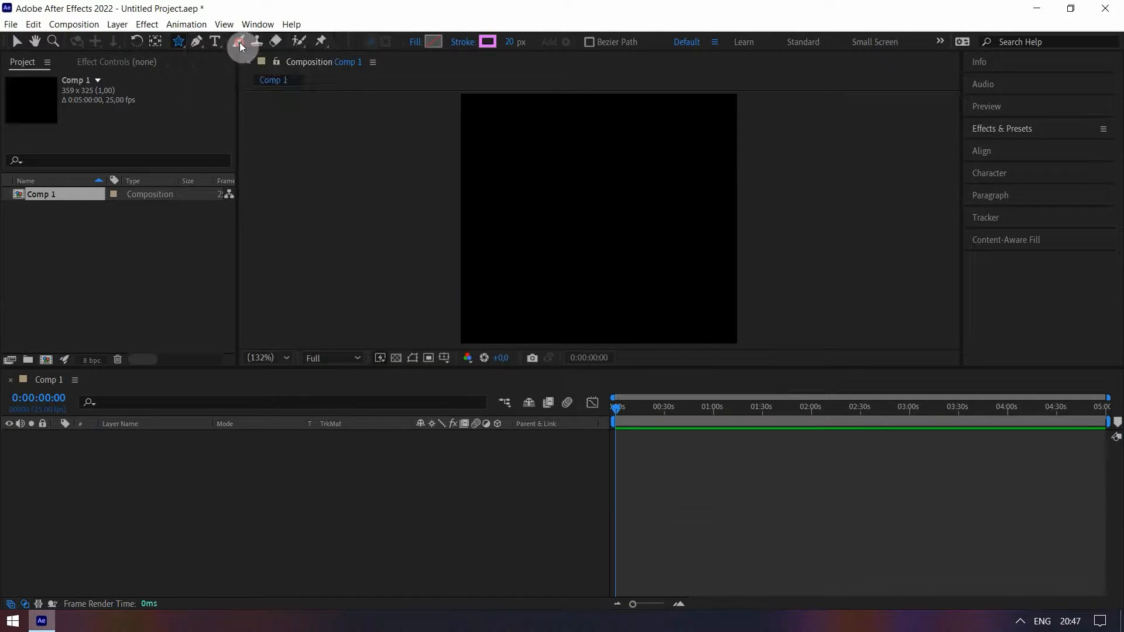
pyautogui.doubleClick(180, 44)
pyautogui.press('v')
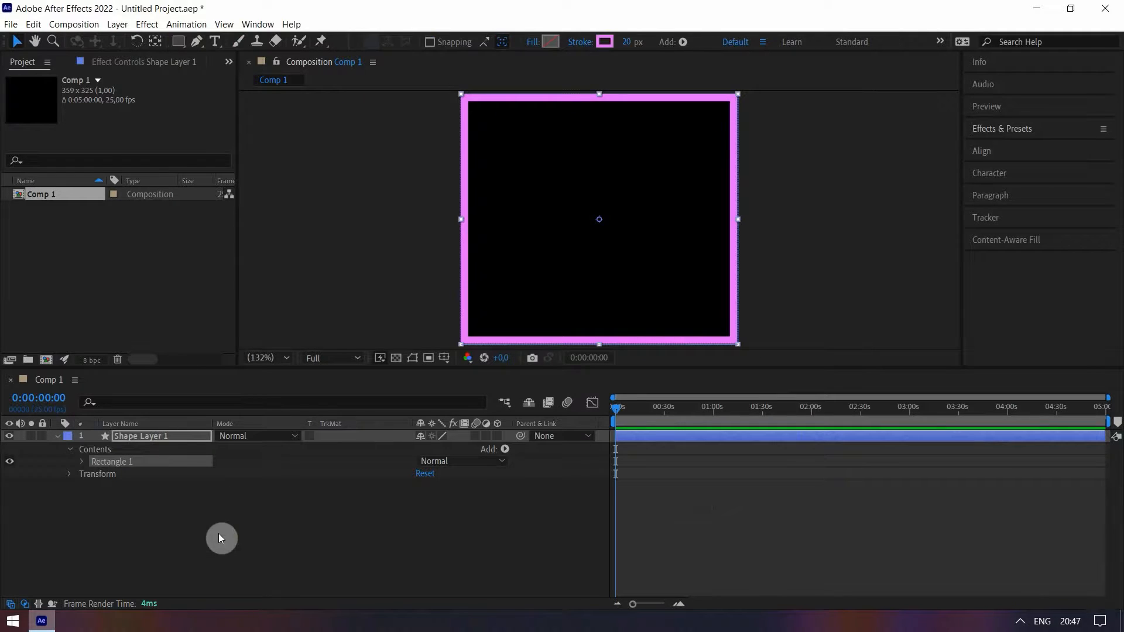
pyautogui.click(219, 532)
# Add an ellipse on its own shape layer, sized to the whole composition
pyautogui.moveTo(182, 44); pyautogui.dragTo(234, 66)
pyautogui.doubleClick(178, 41)
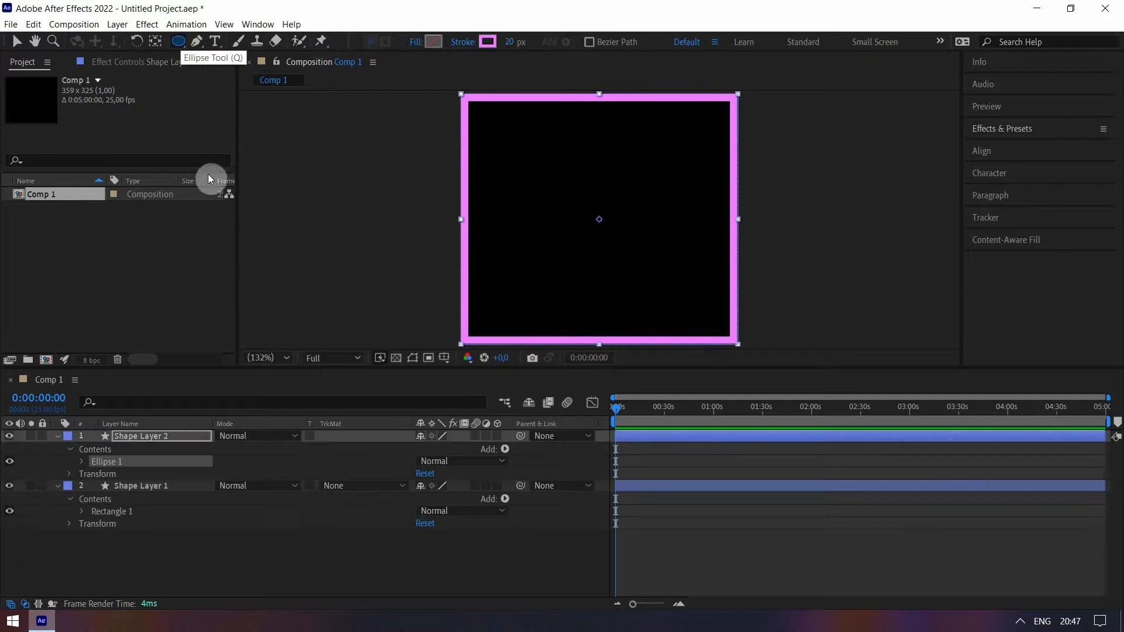
pyautogui.click(193, 546)
# Add a star on its own shape layer, sized to the composition
pyautogui.moveTo(181, 44); pyautogui.dragTo(224, 101)
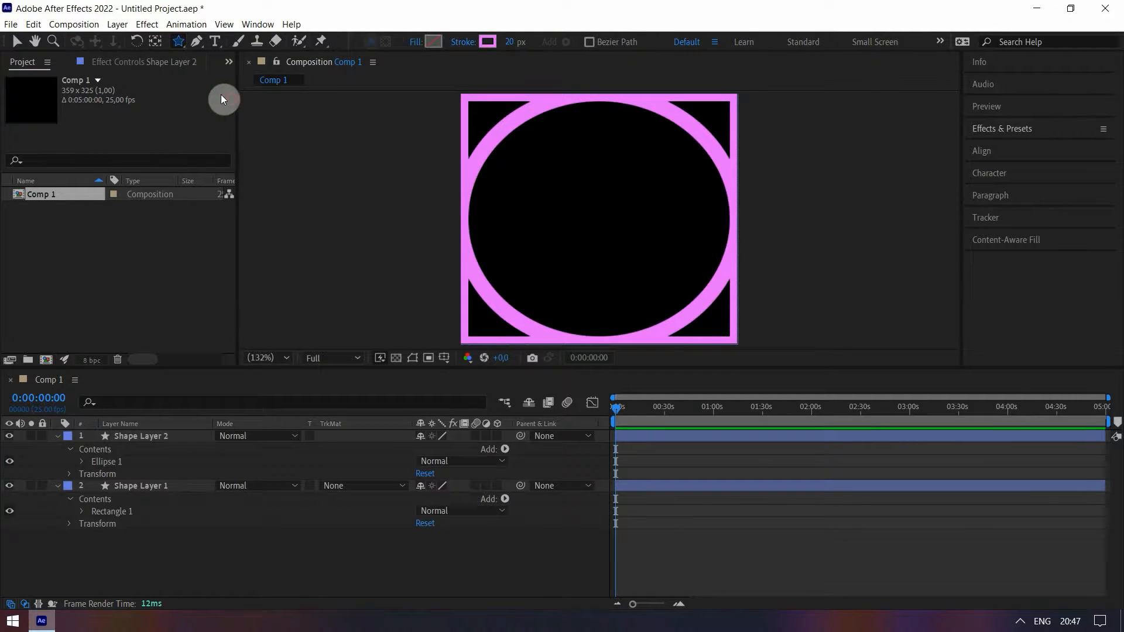
pyautogui.doubleClick(180, 43)
pyautogui.press('v')
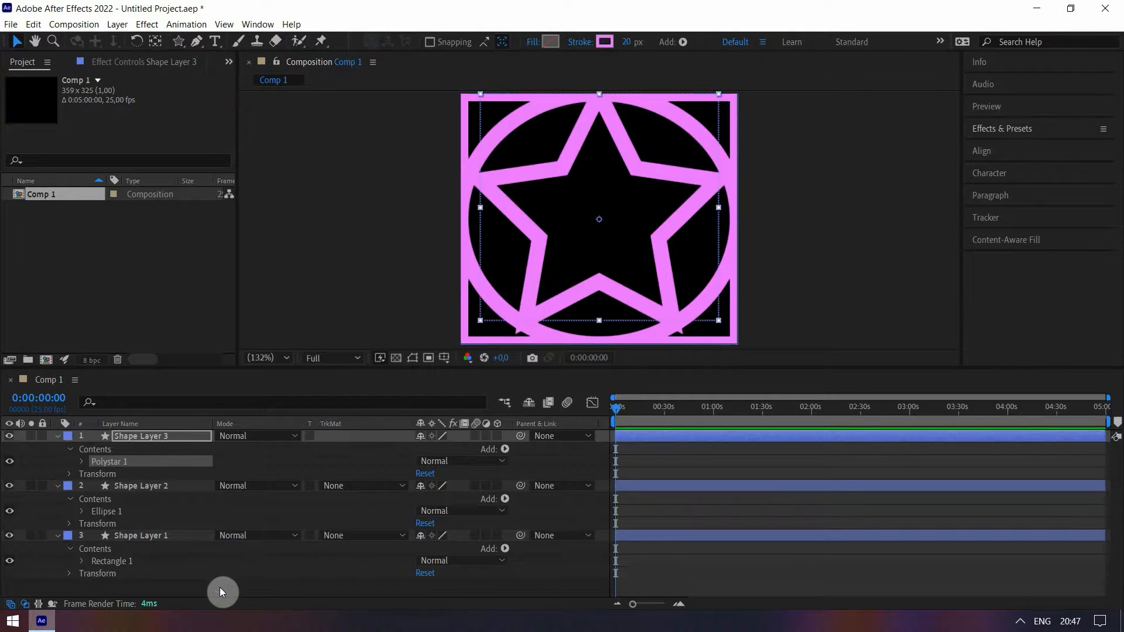
pyautogui.click(219, 588)
# Turn the star into a triangle by setting its polystar path to 3 points
pyautogui.click(82, 461)
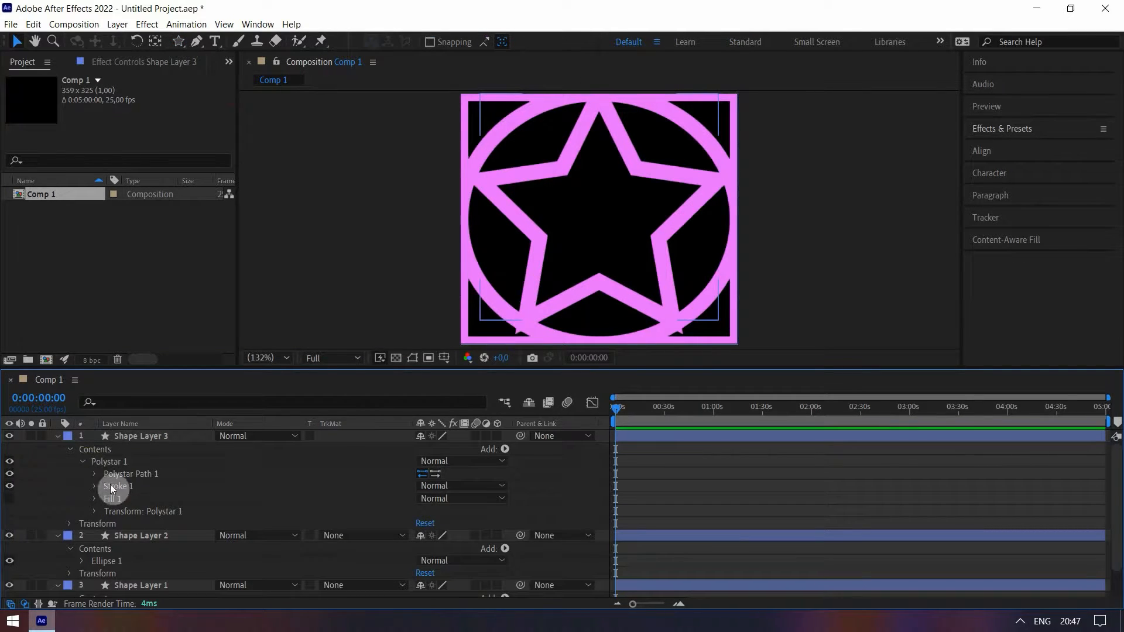
pyautogui.click(95, 474)
pyautogui.click(133, 497)
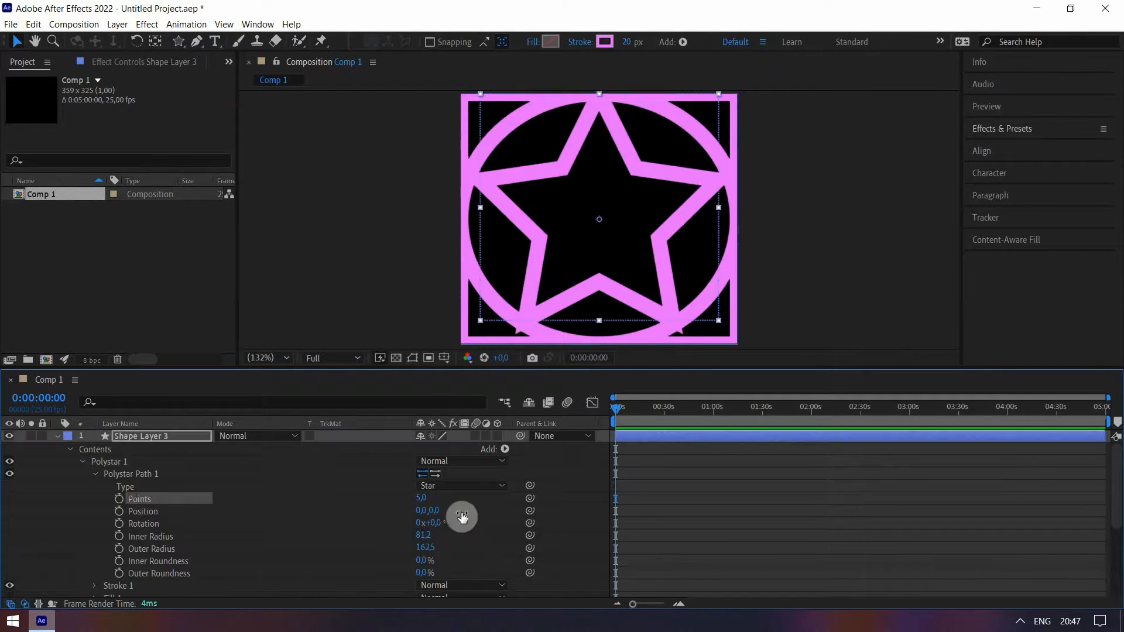
pyautogui.click(421, 501)
pyautogui.write('3')
pyautogui.press('Return')
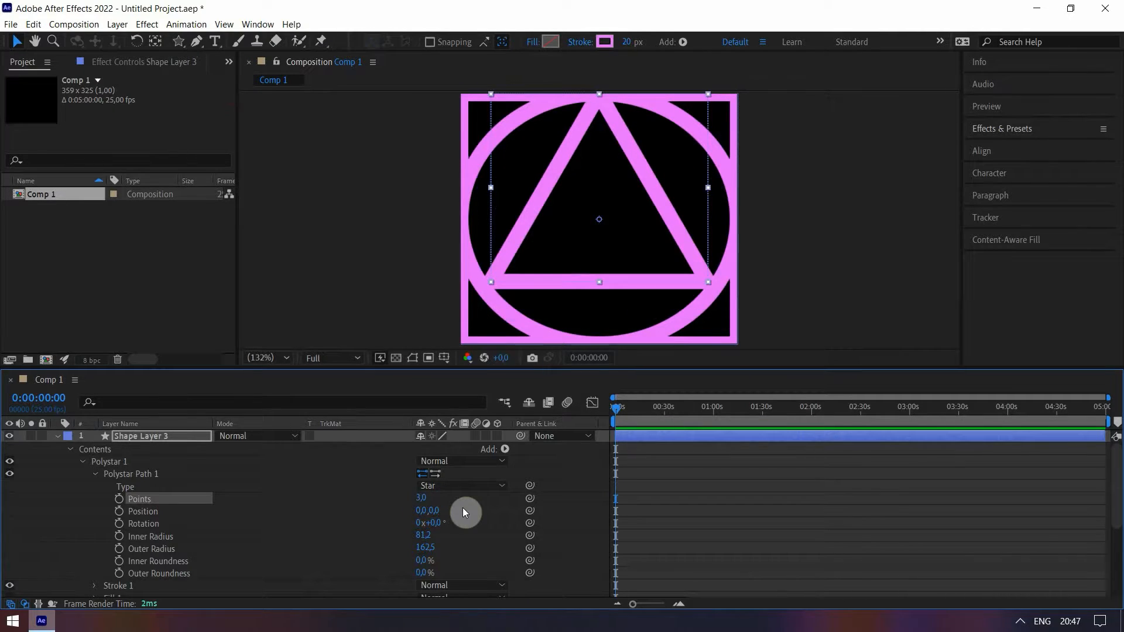
pyautogui.click(57, 436)
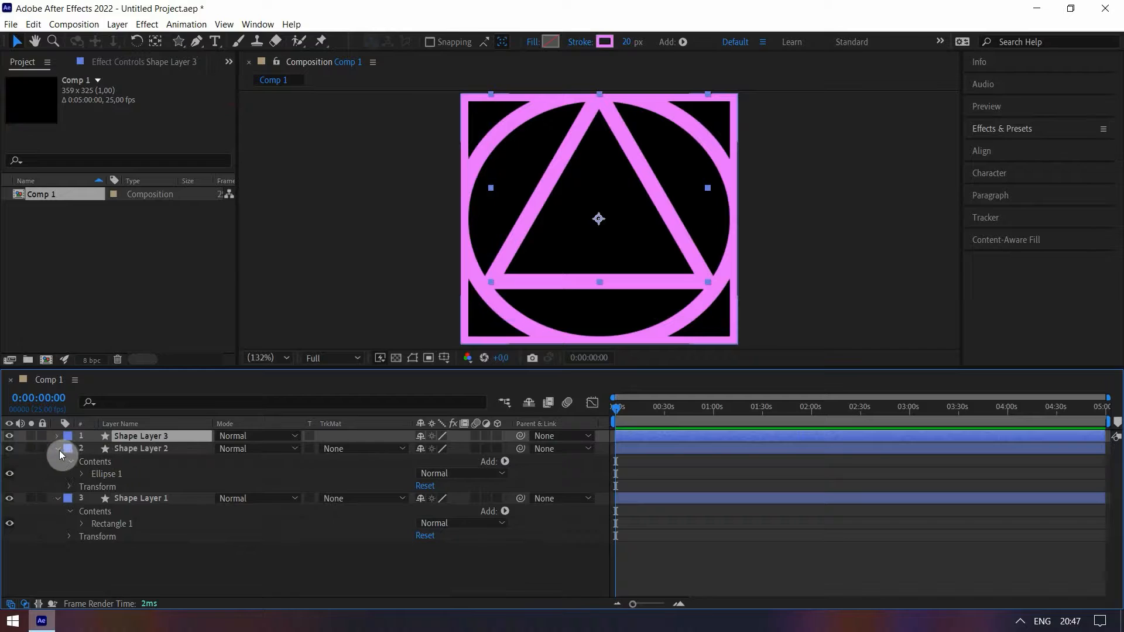
# Unlink the ellipse path's size dimensions and set them to 300 by 300 to make a circle
pyautogui.click(83, 475)
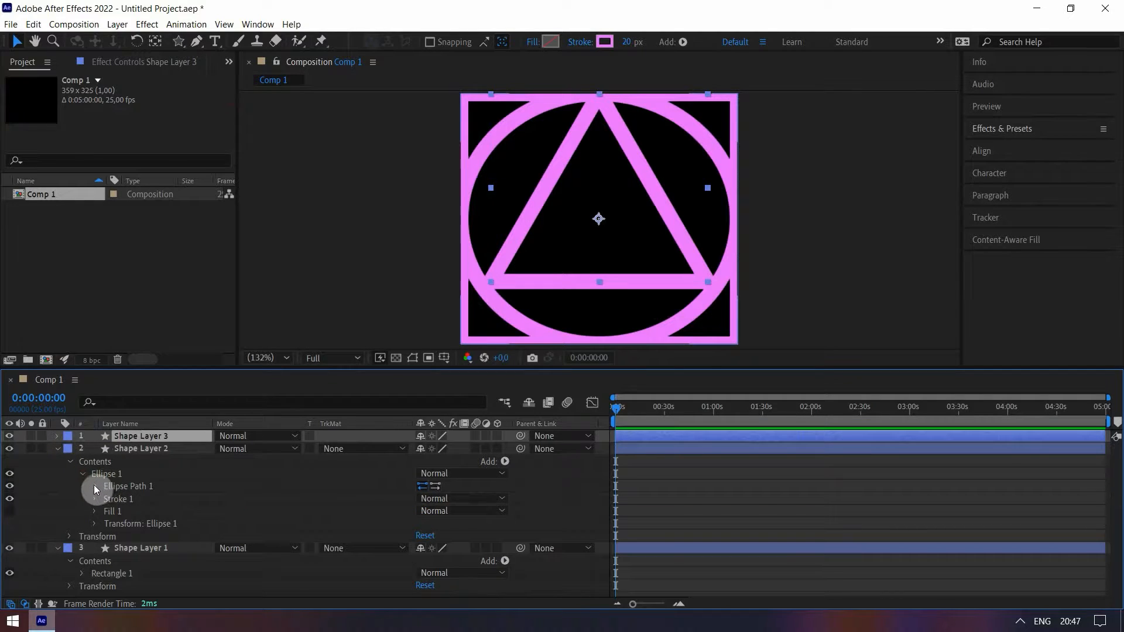
pyautogui.click(94, 486)
pyautogui.click(145, 501)
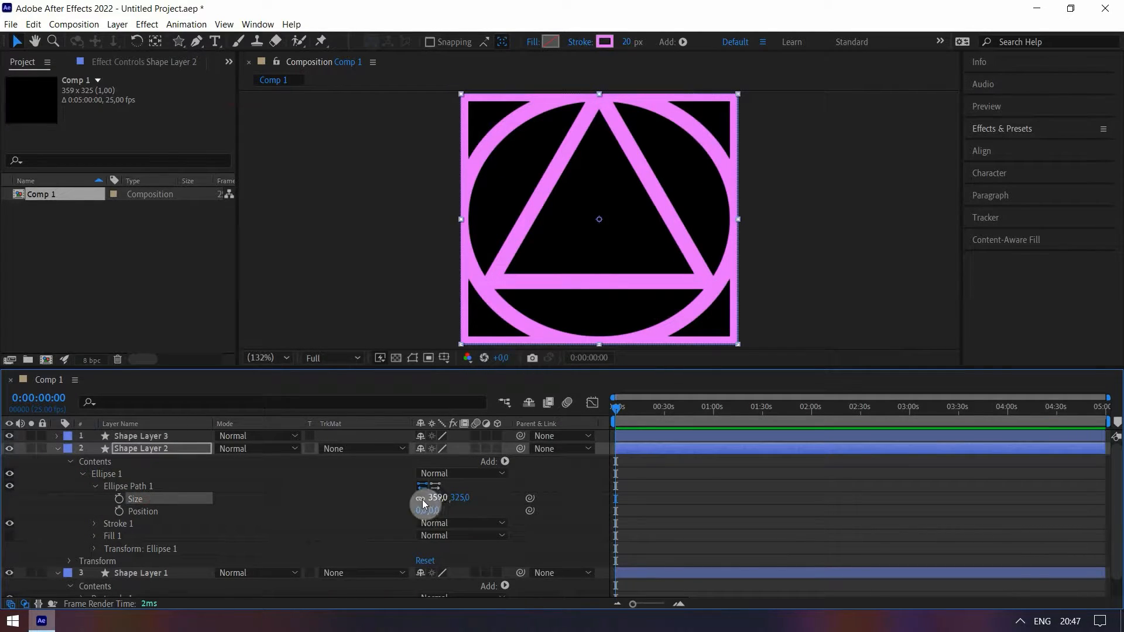
pyautogui.click(423, 500)
pyautogui.click(439, 499)
pyautogui.write('300')
pyautogui.press('Tab')
pyautogui.write('300')
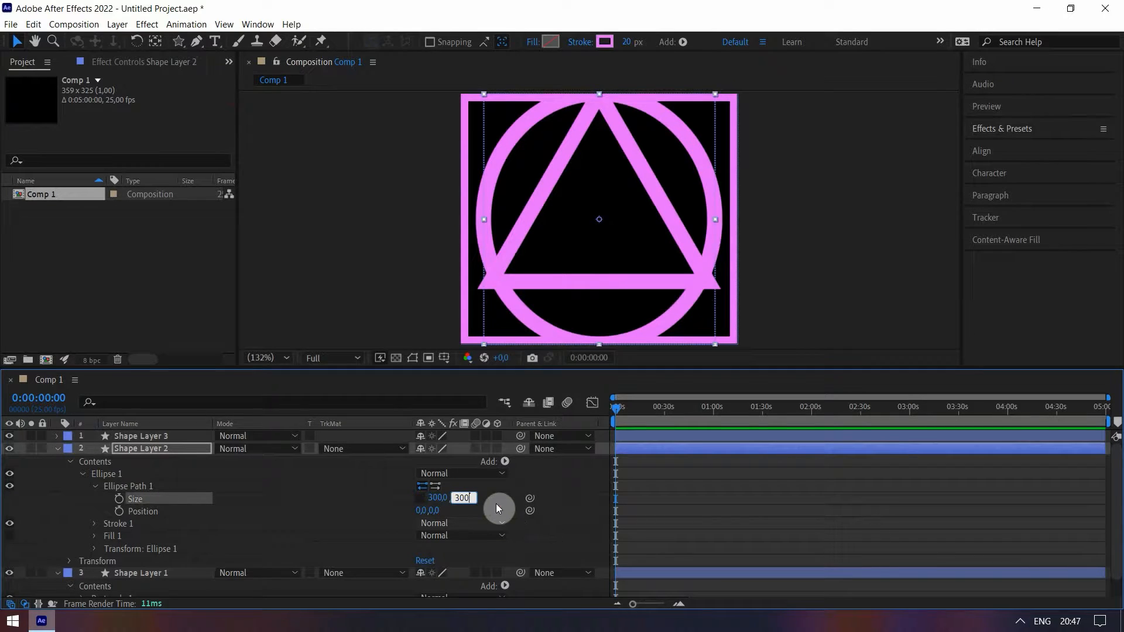
pyautogui.click(496, 507)
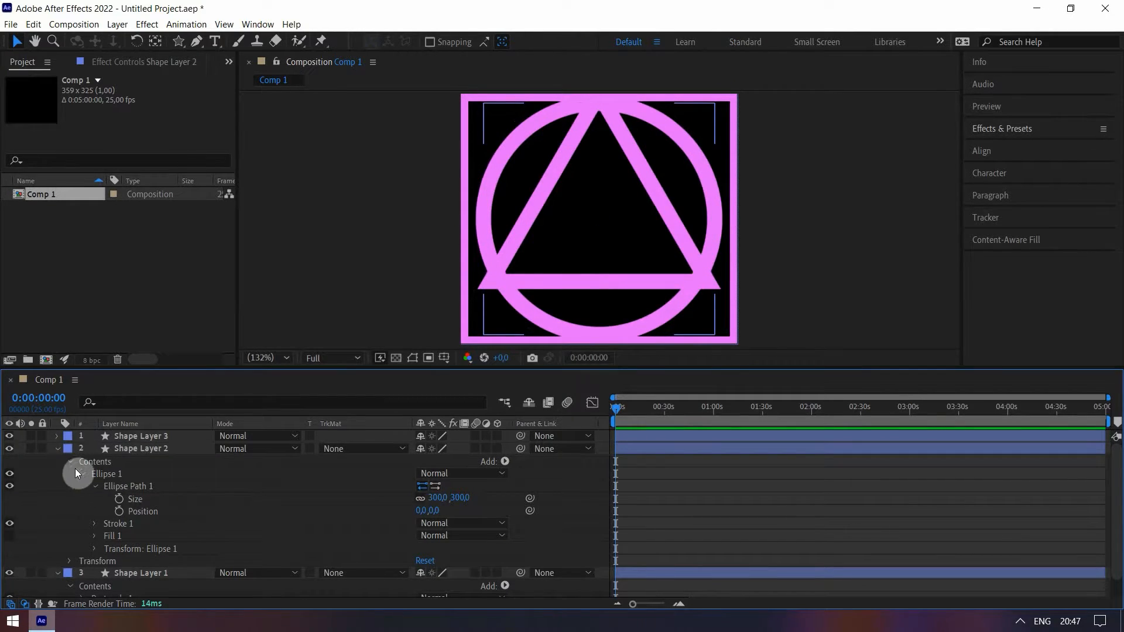
pyautogui.click(57, 449)
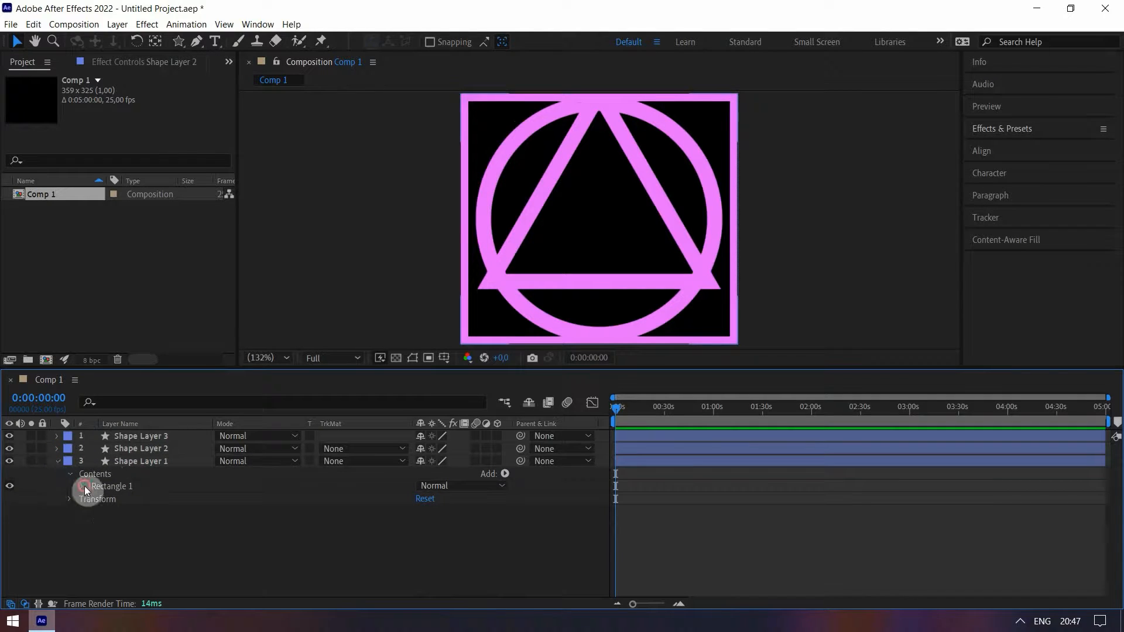
# Set the rectangle path's size to 300 by 300 to make a square, and collapse its layer
pyautogui.click(83, 486)
pyautogui.click(96, 499)
pyautogui.click(141, 513)
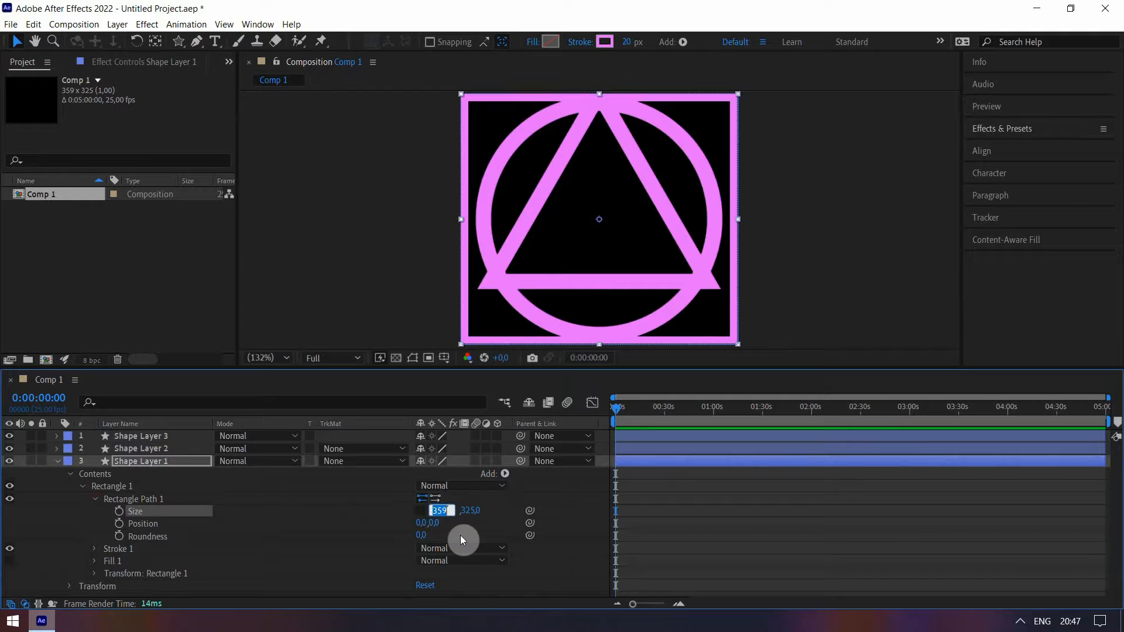
pyautogui.write('300')
pyautogui.press('Tab')
pyautogui.write('300')
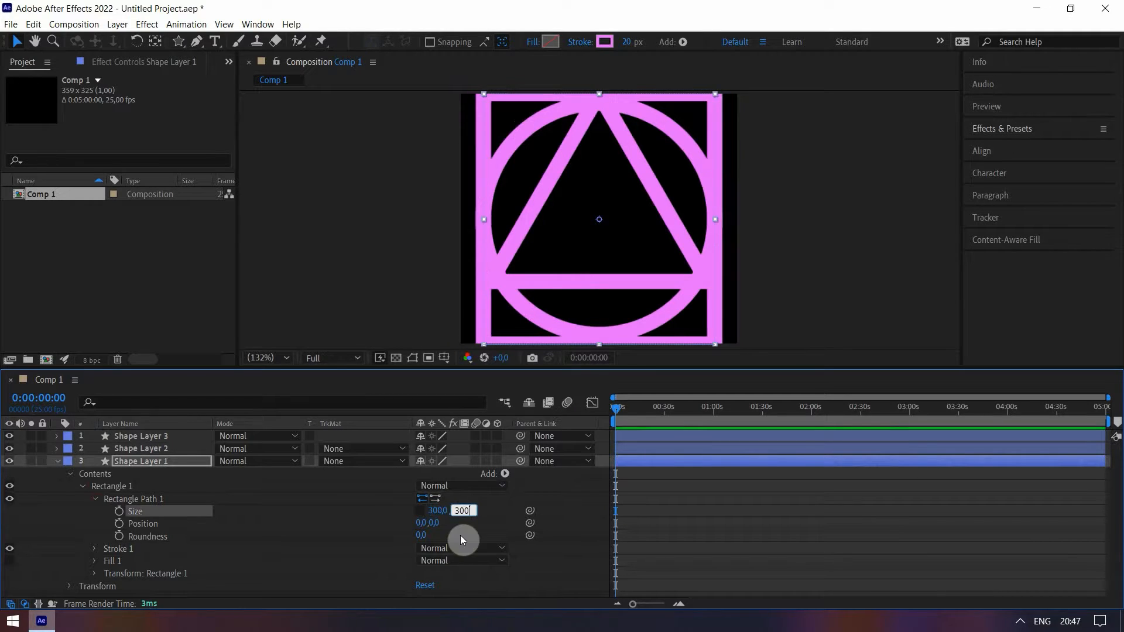
pyautogui.click(461, 536)
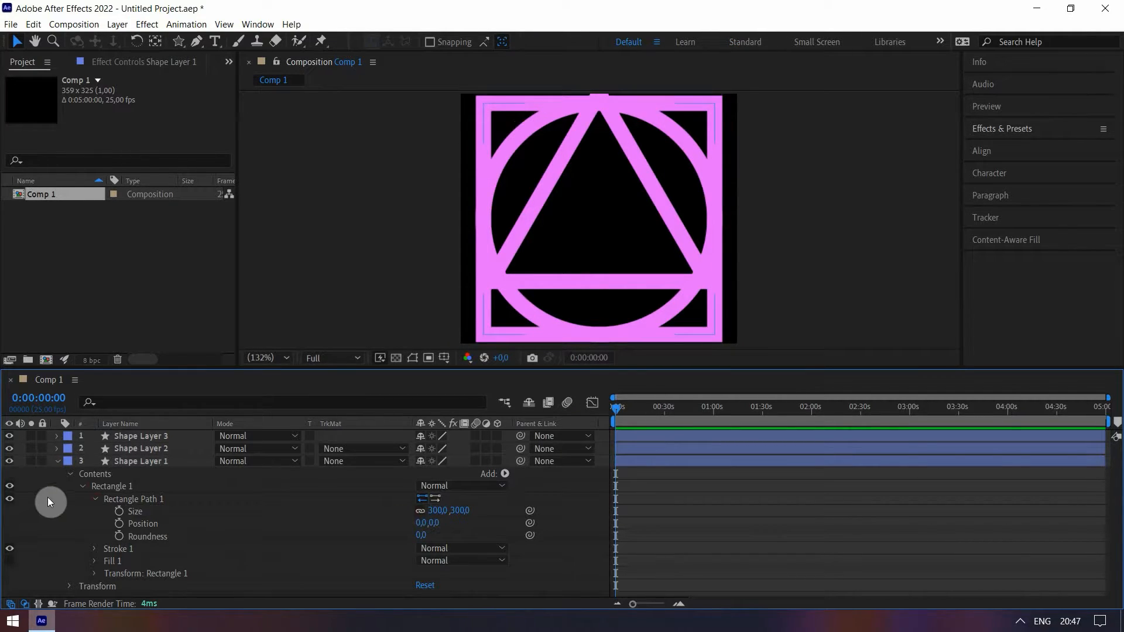
pyautogui.click(82, 487)
pyautogui.click(69, 475)
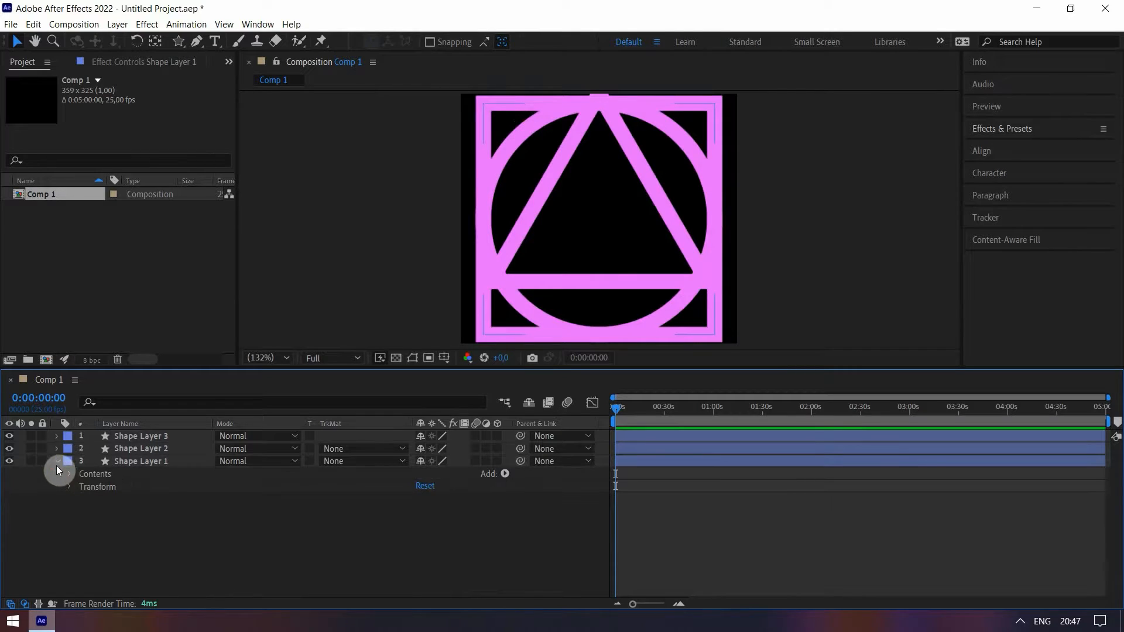
pyautogui.click(57, 462)
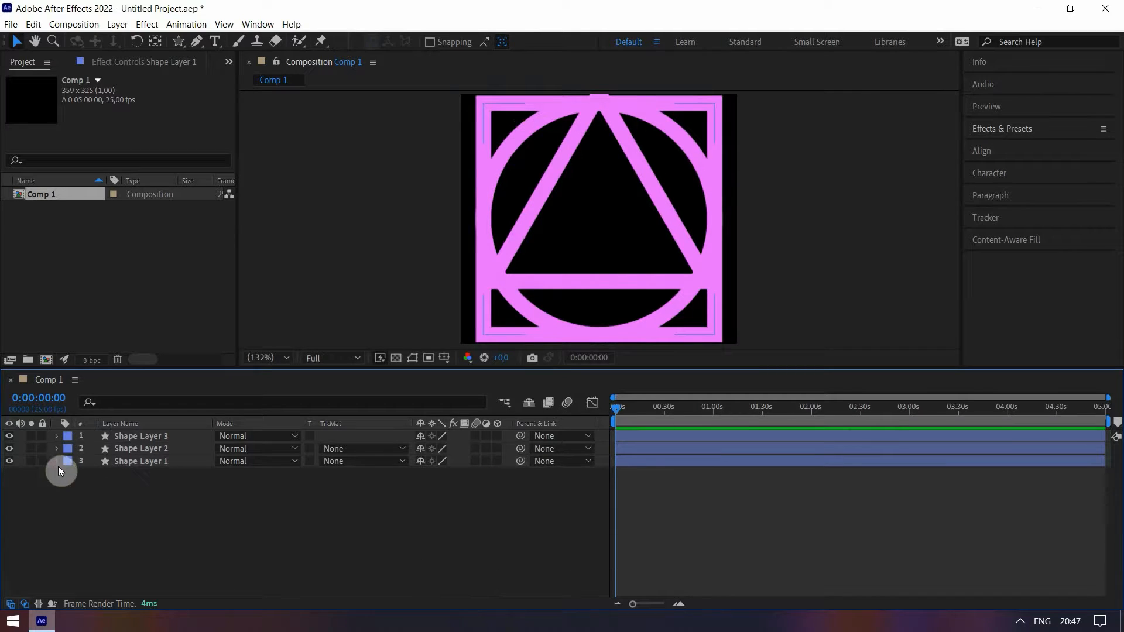
# Select the triangle's layer and bring up the layer alignment options
pyautogui.click(117, 436)
pyautogui.click(1036, 161)
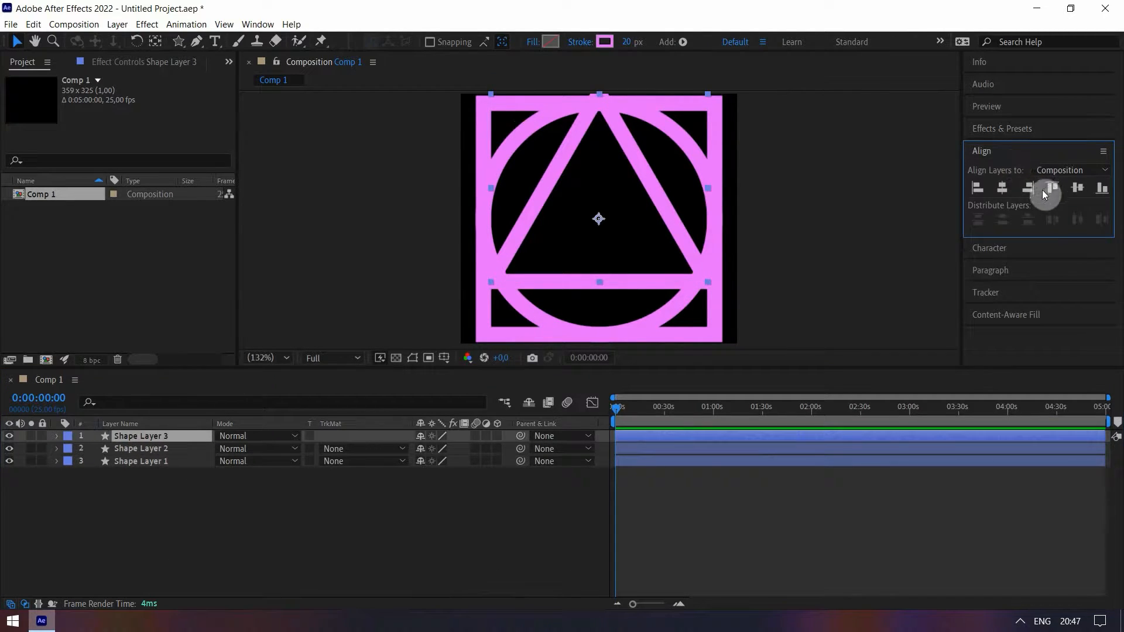
pyautogui.click(259, 24)
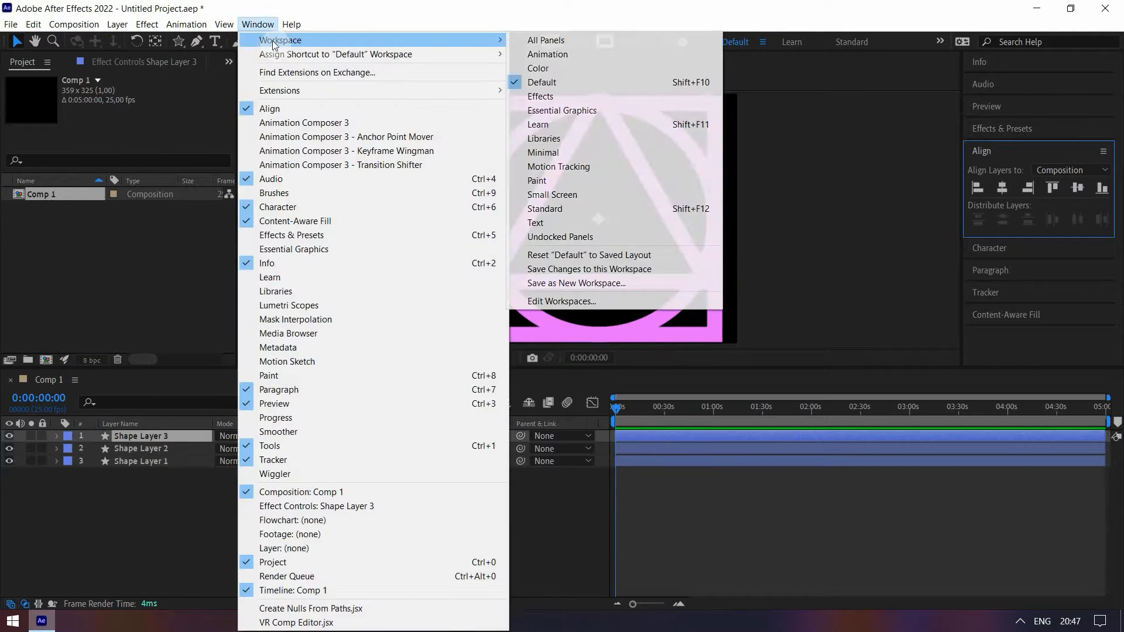
pyautogui.moveTo(474, 39)
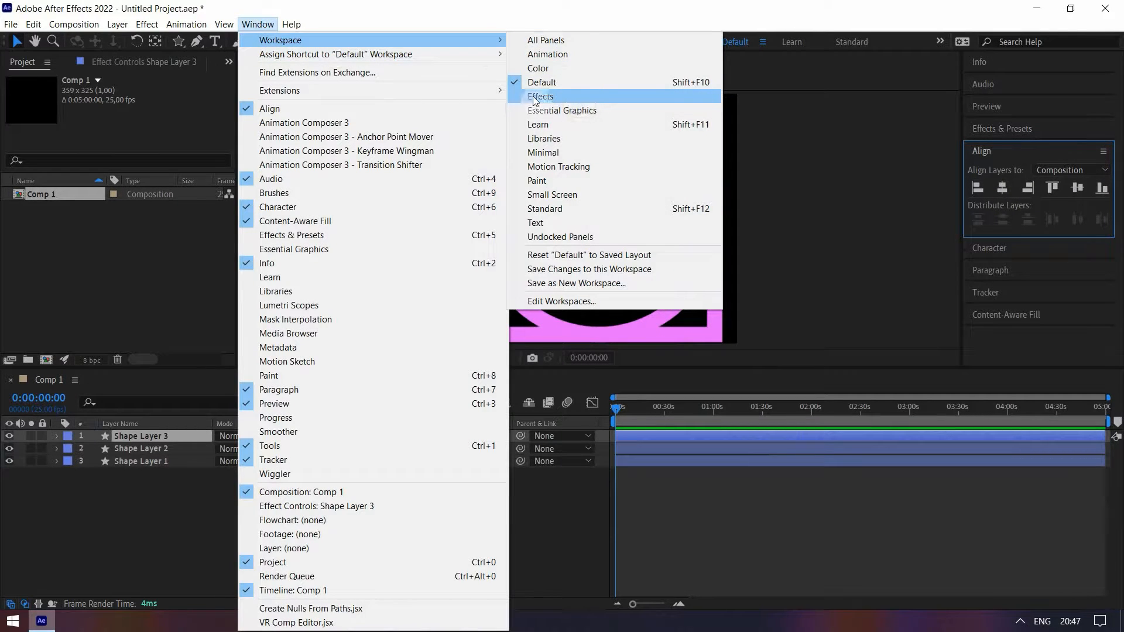
pyautogui.click(533, 20)
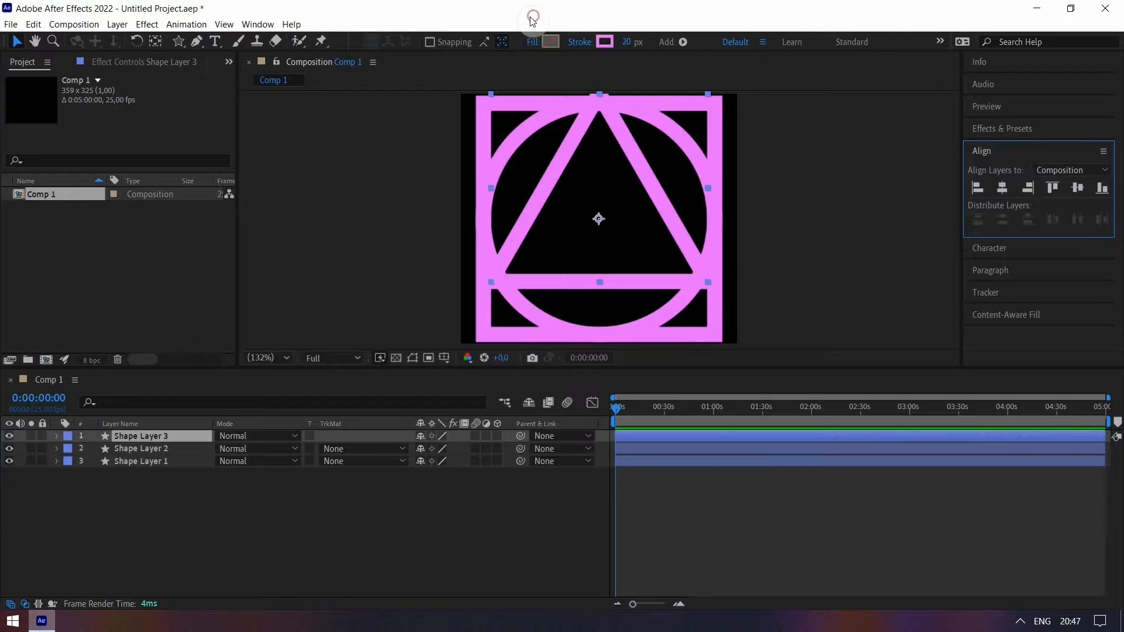
pyautogui.click(258, 24)
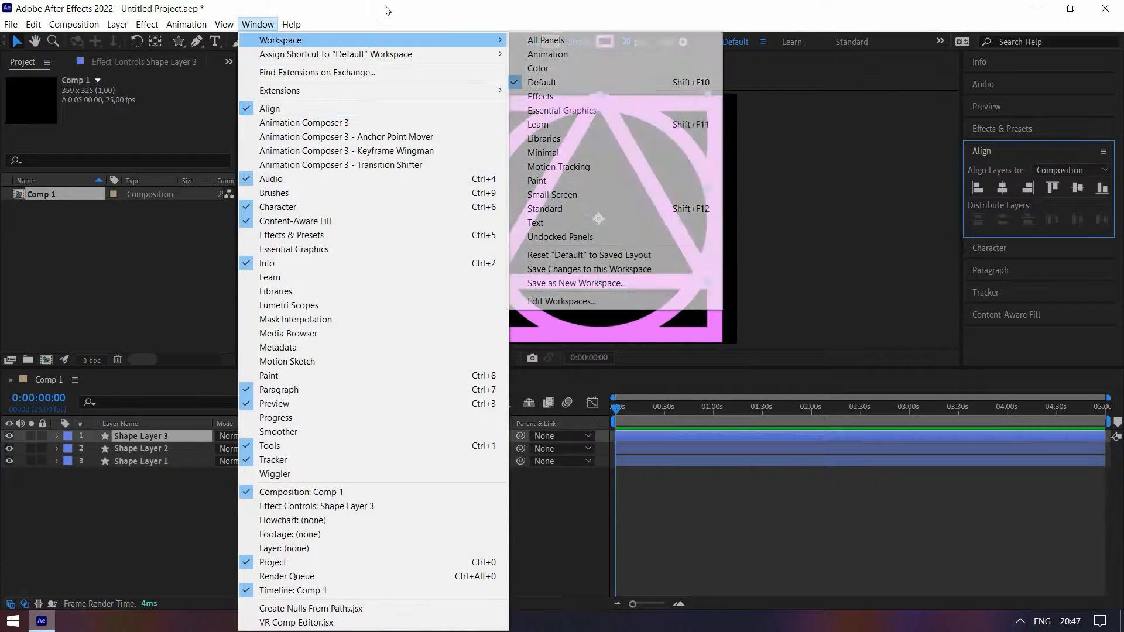
pyautogui.click(388, 14)
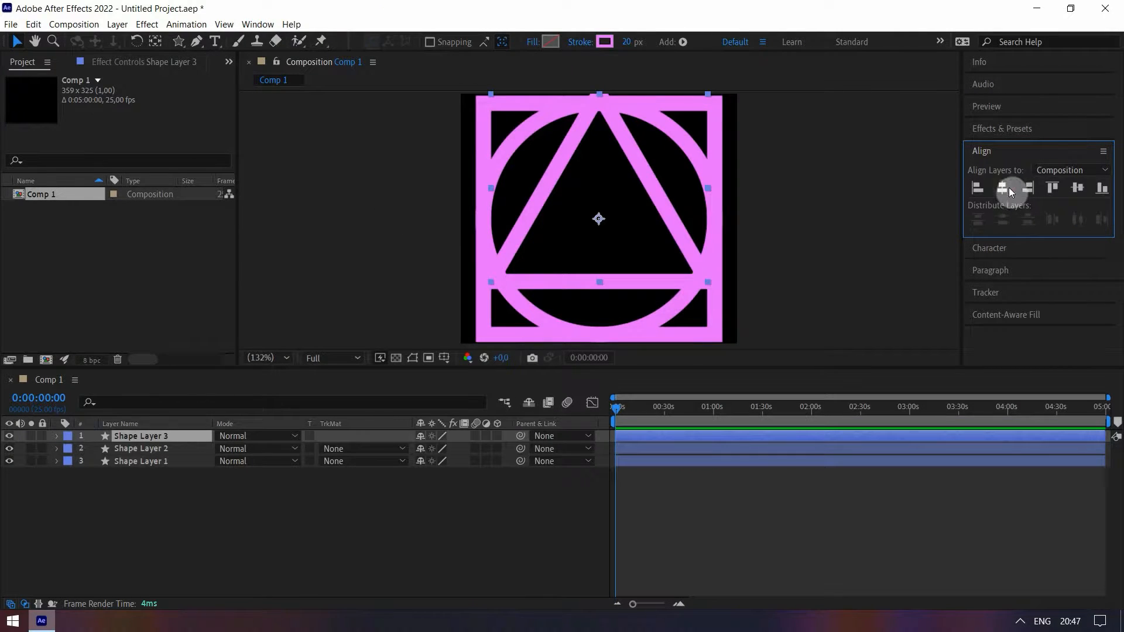
# Align the triangle, circle and square layers to the center of the composition
pyautogui.click(1077, 187)
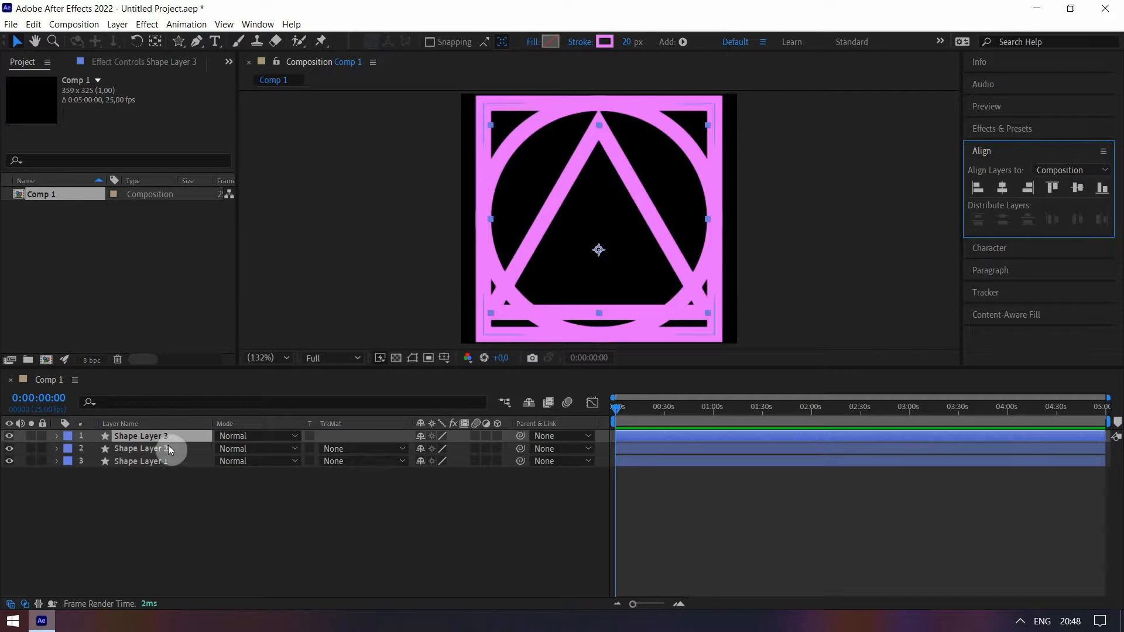
pyautogui.click(141, 448)
pyautogui.click(1002, 187)
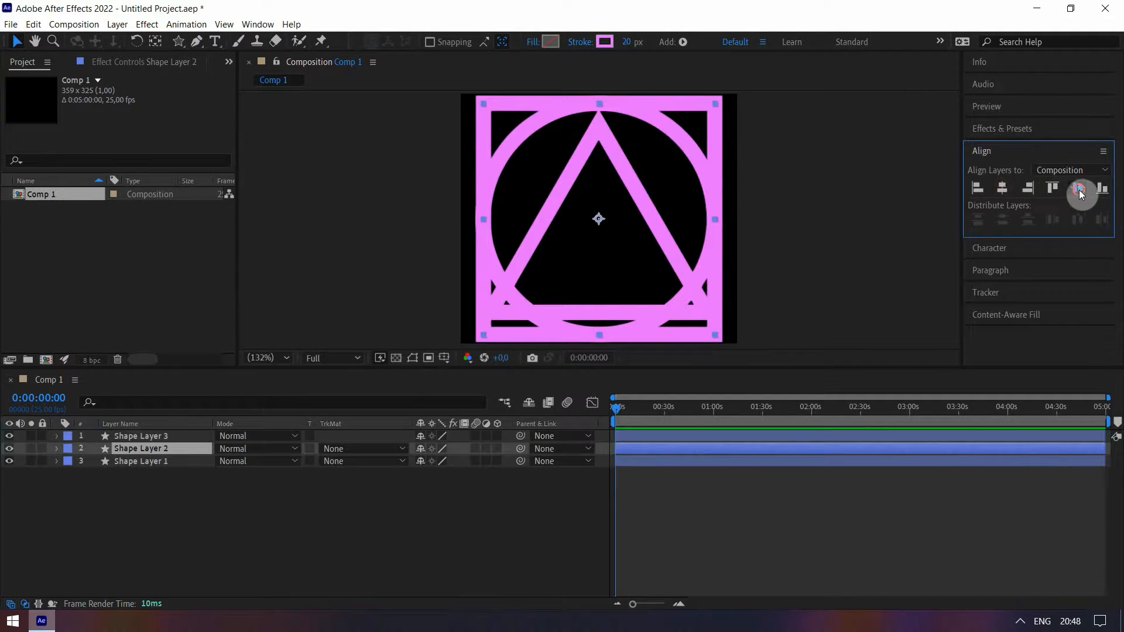
pyautogui.click(148, 462)
pyautogui.click(1003, 187)
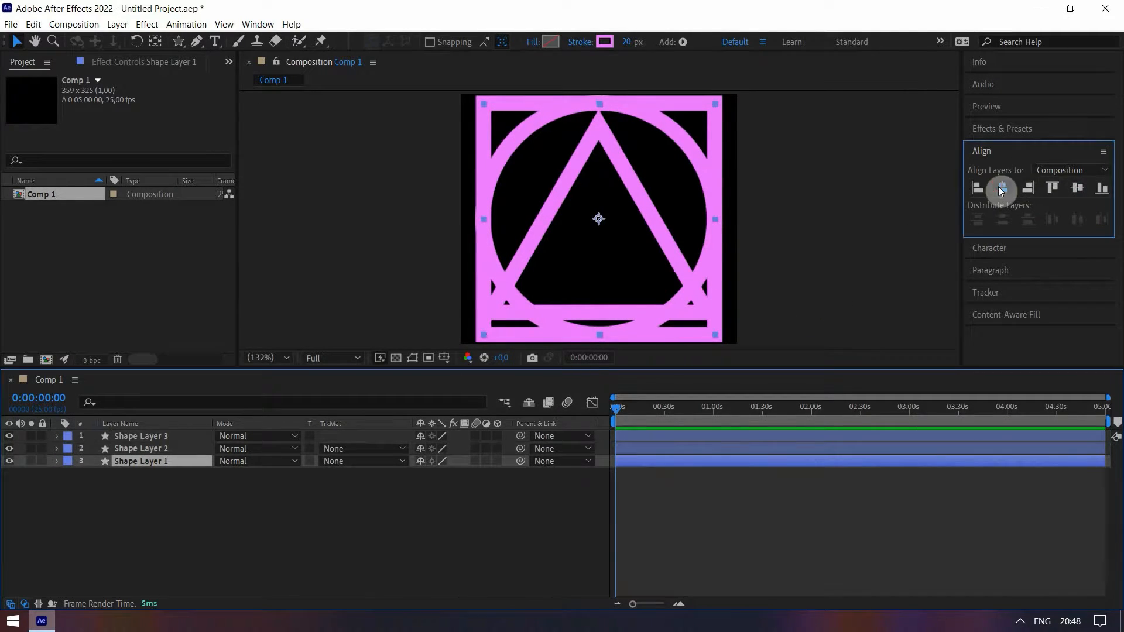
pyautogui.click(1077, 187)
pyautogui.click(180, 529)
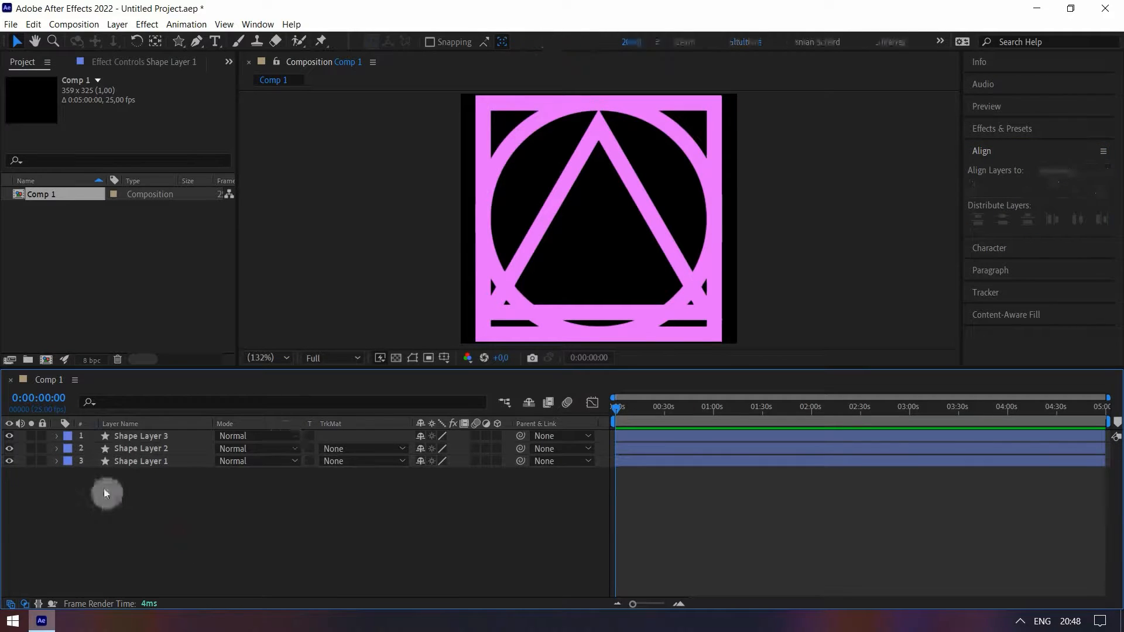
# Set the square layer's transform scale to 22,5% and collapse its properties
pyautogui.click(154, 463)
pyautogui.click(59, 465)
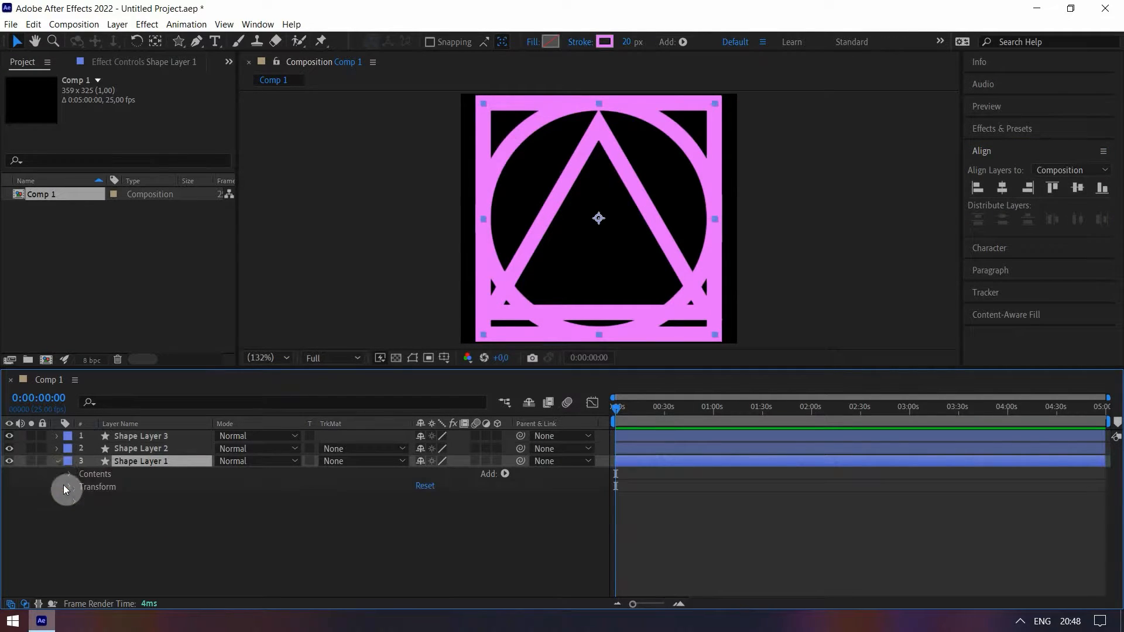
pyautogui.click(67, 487)
pyautogui.click(115, 524)
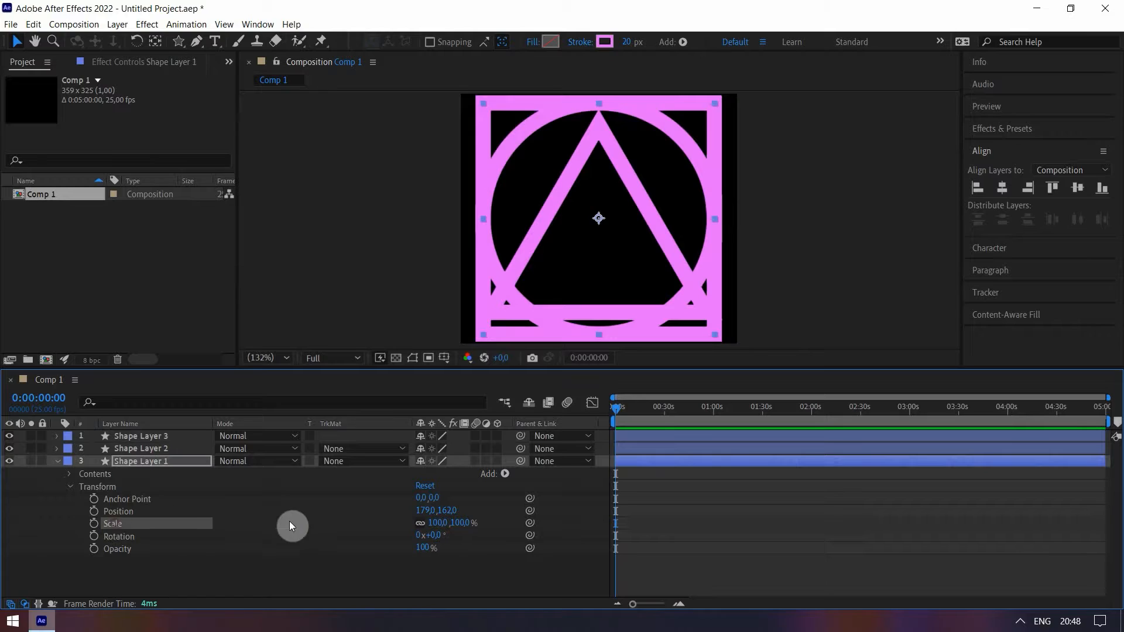
pyautogui.click(436, 523)
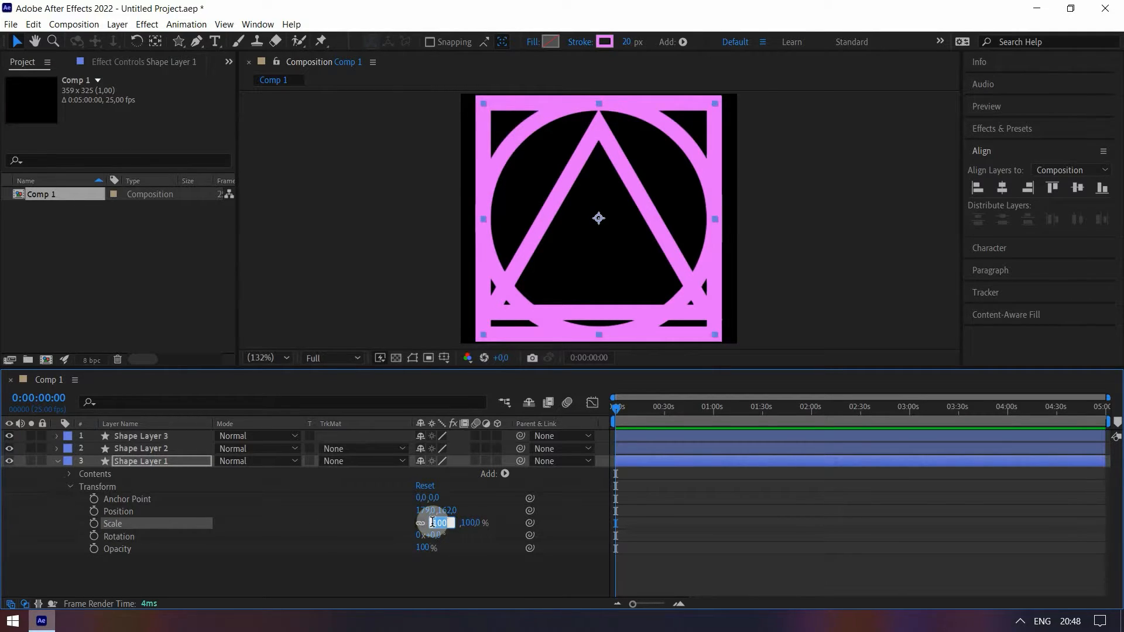
pyautogui.write('22,5')
pyautogui.press('Return')
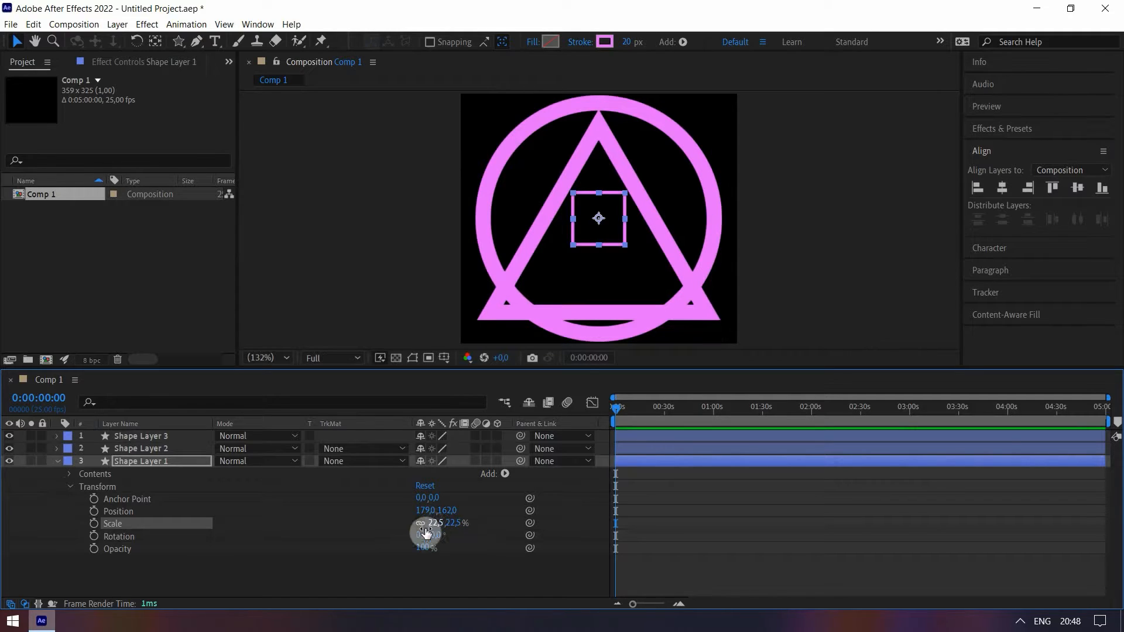
pyautogui.click(58, 462)
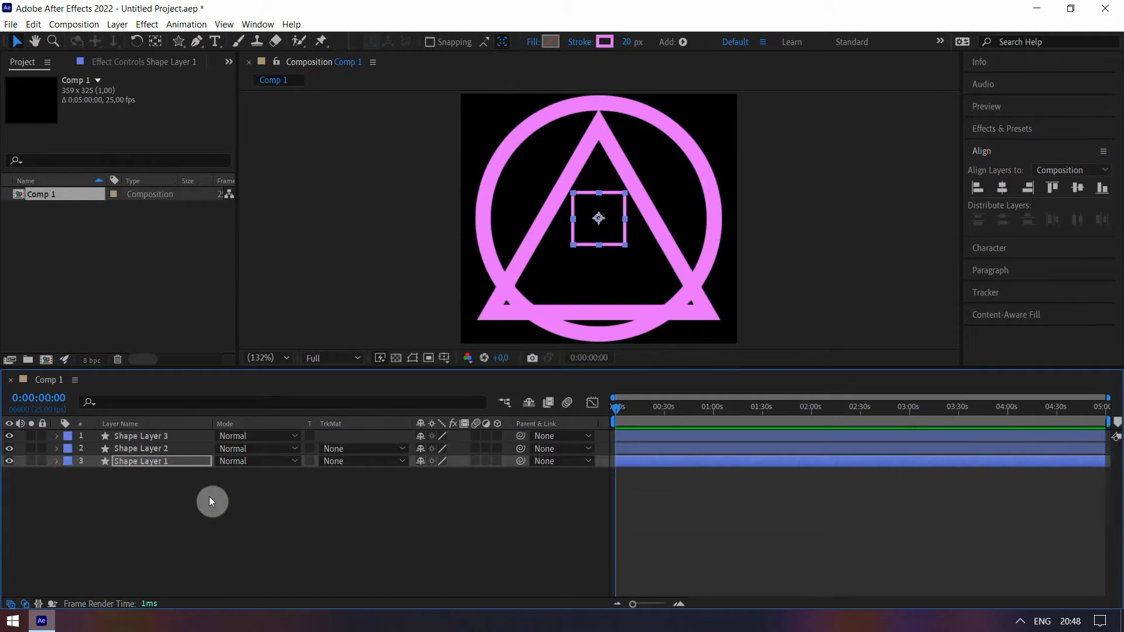
# Set the circle layer's transform scale to 22,5%, collapse its properties and deselect the layer
pyautogui.click(156, 450)
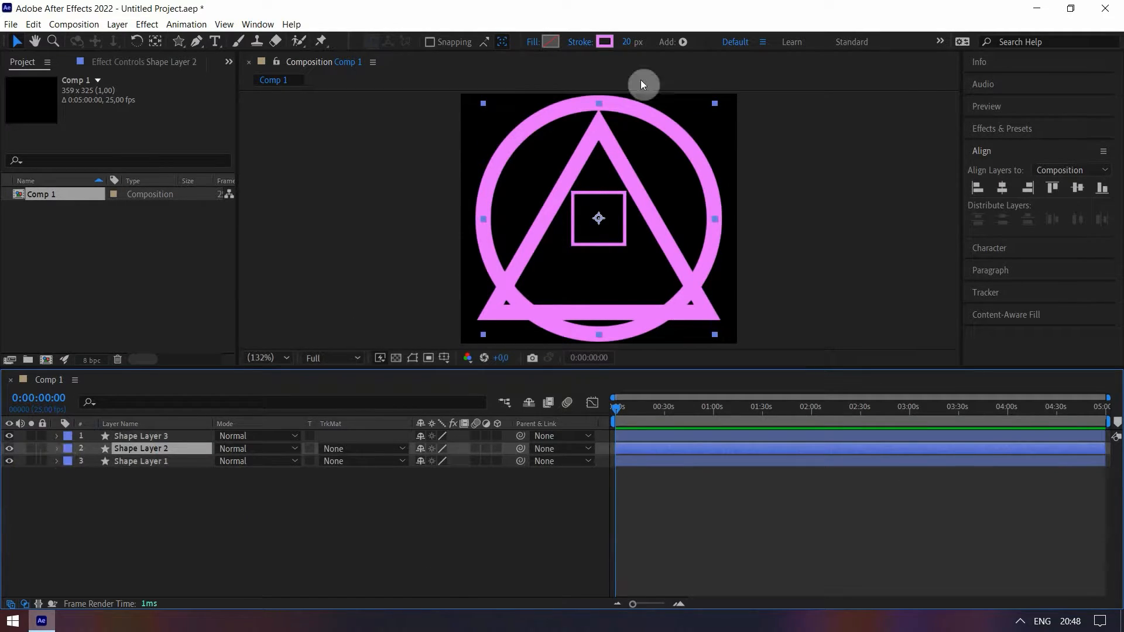
pyautogui.click(57, 448)
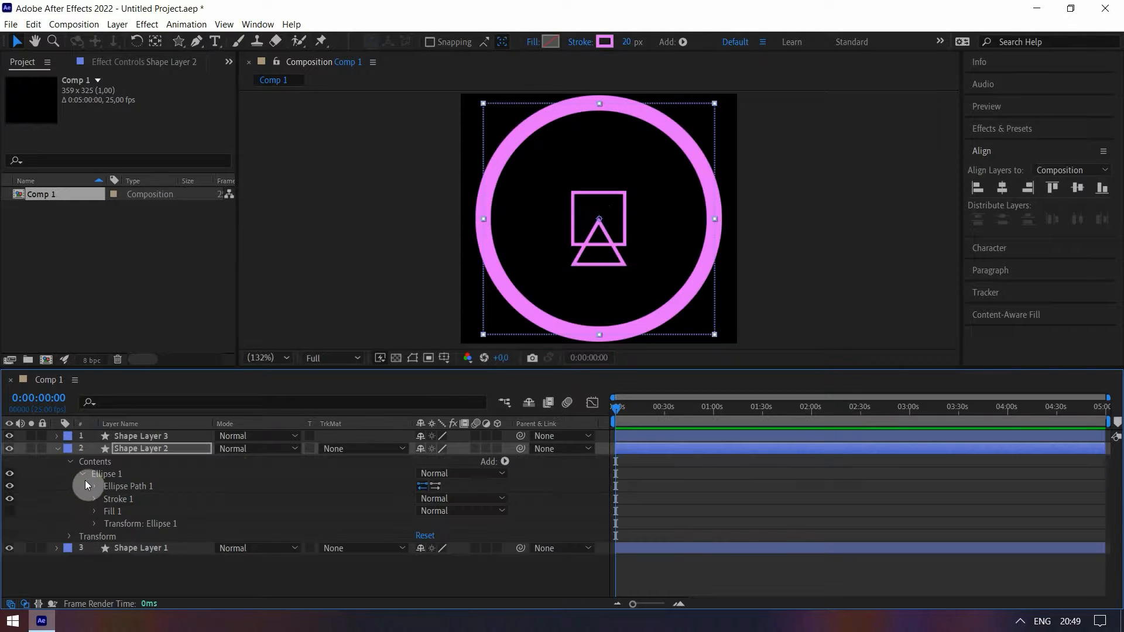
pyautogui.click(79, 473)
pyautogui.click(70, 463)
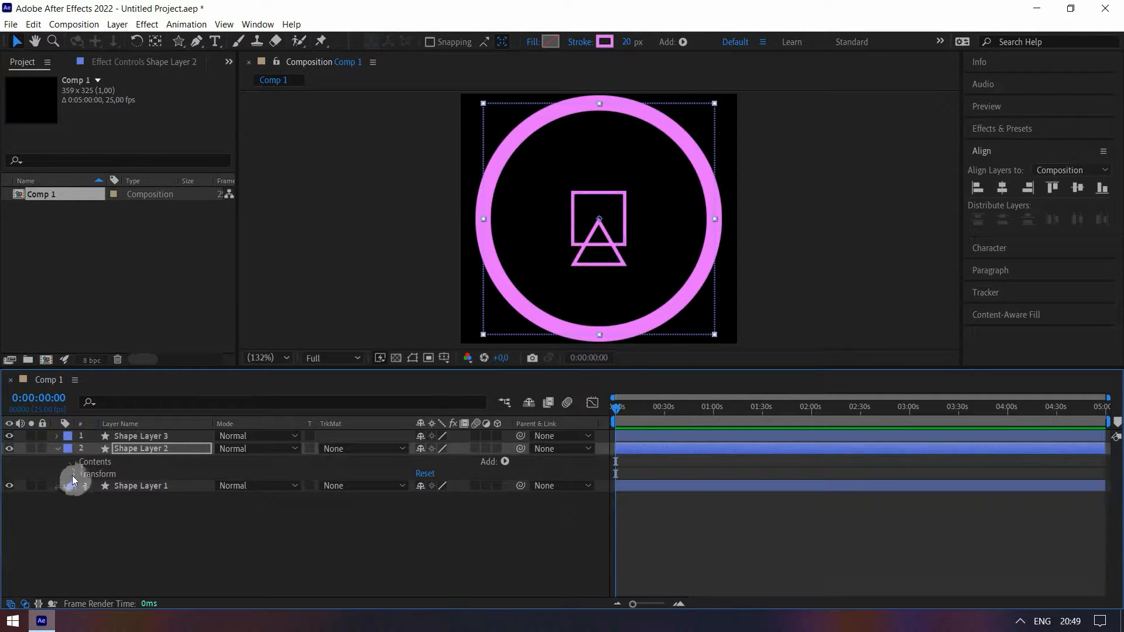
pyautogui.click(70, 474)
pyautogui.click(125, 511)
pyautogui.click(439, 511)
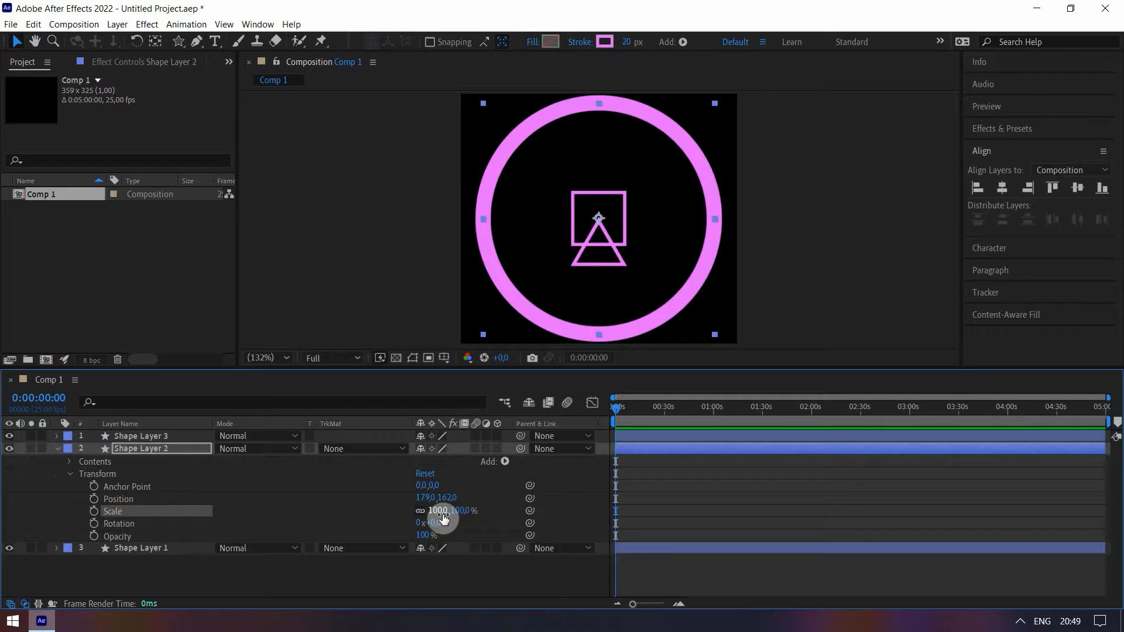
pyautogui.write('22,5')
pyautogui.press('Return')
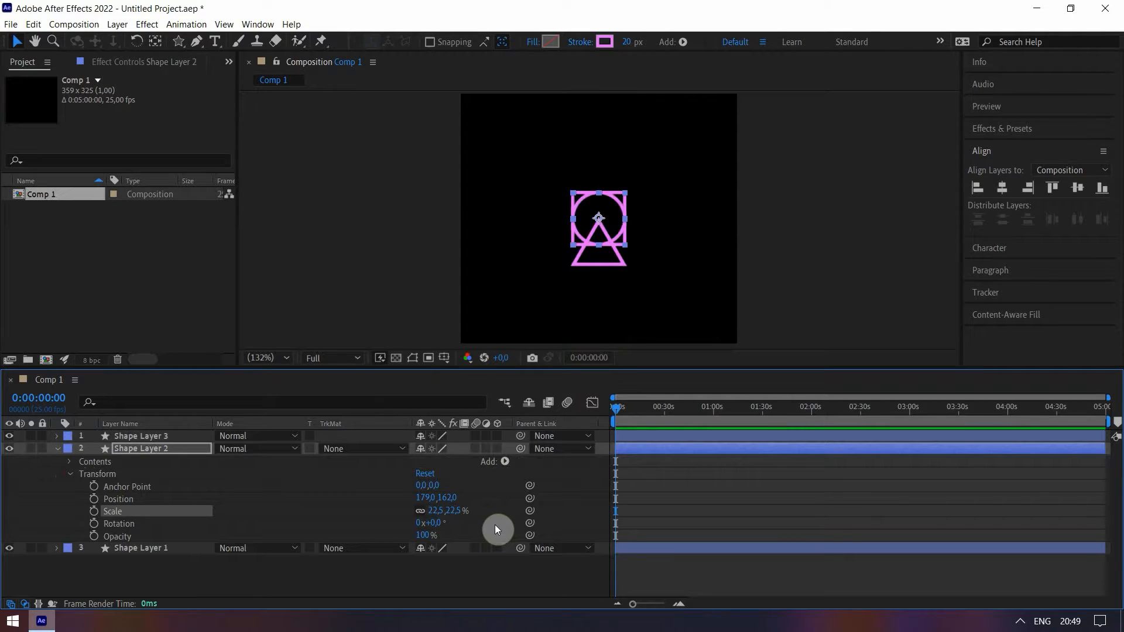
pyautogui.click(55, 449)
pyautogui.click(153, 528)
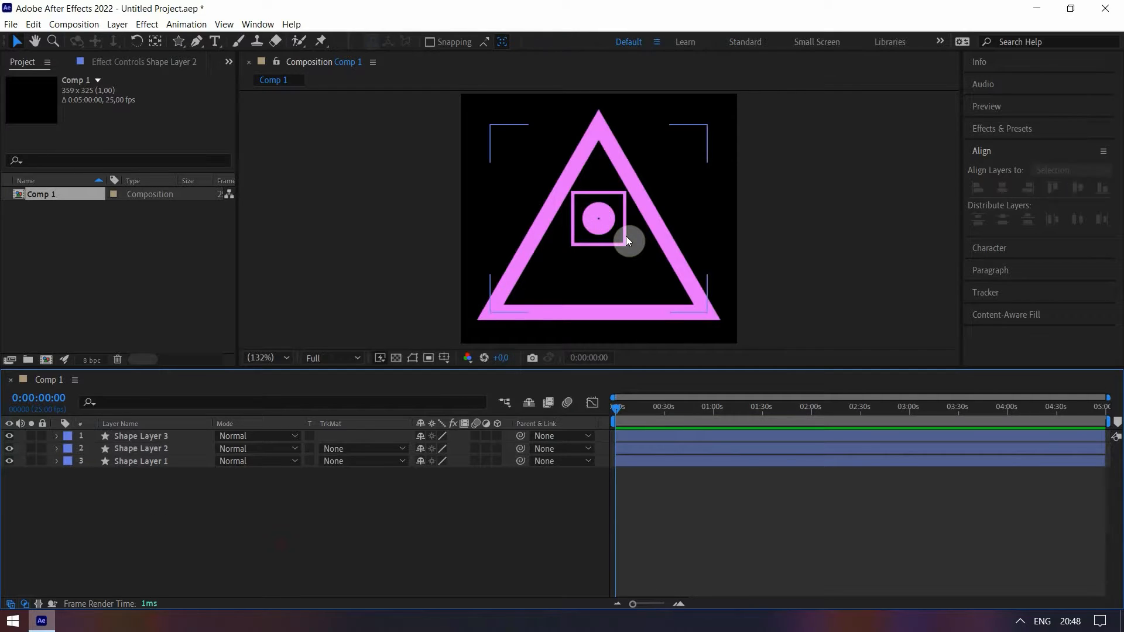
# Set the triangle layer's transform scale to 23.14% and deselect the layer
pyautogui.click(149, 449)
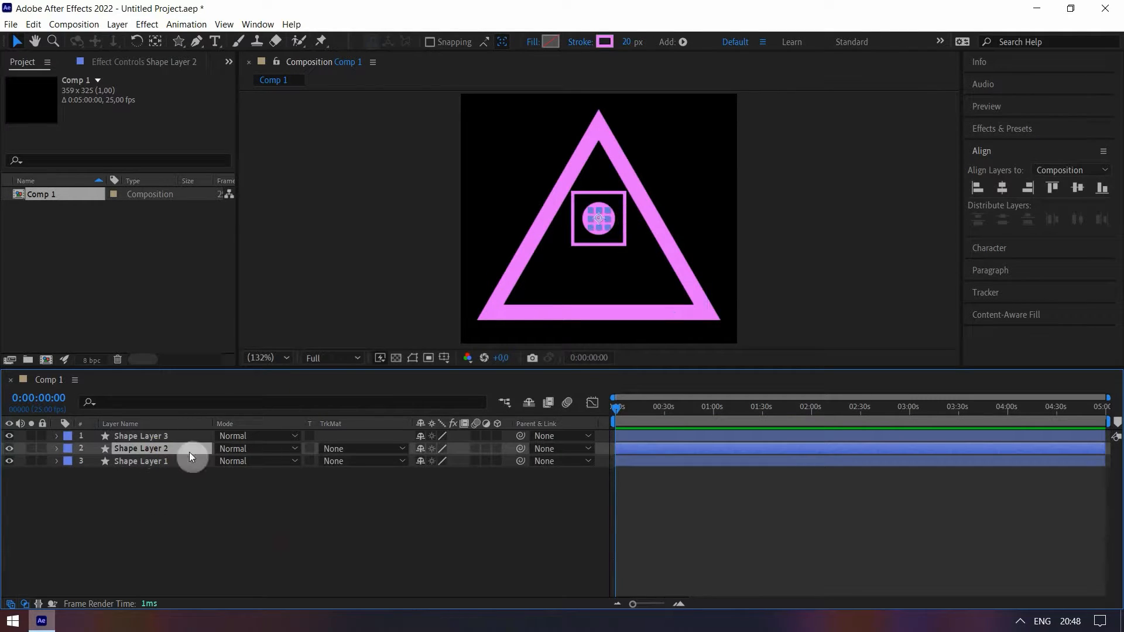
pyautogui.click(161, 438)
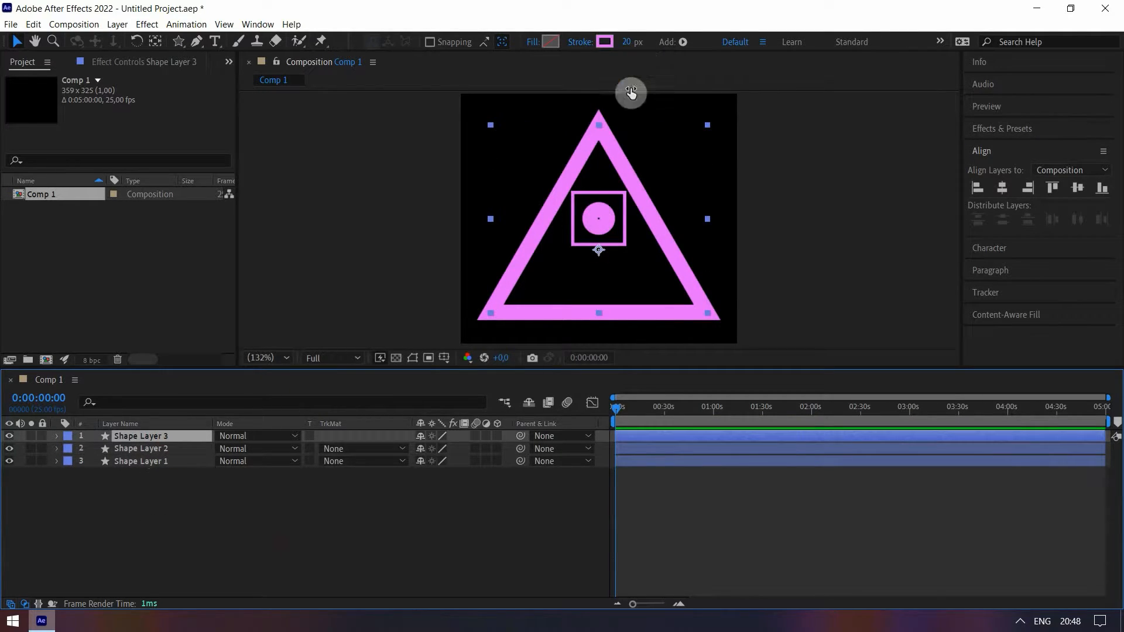
pyautogui.click(57, 436)
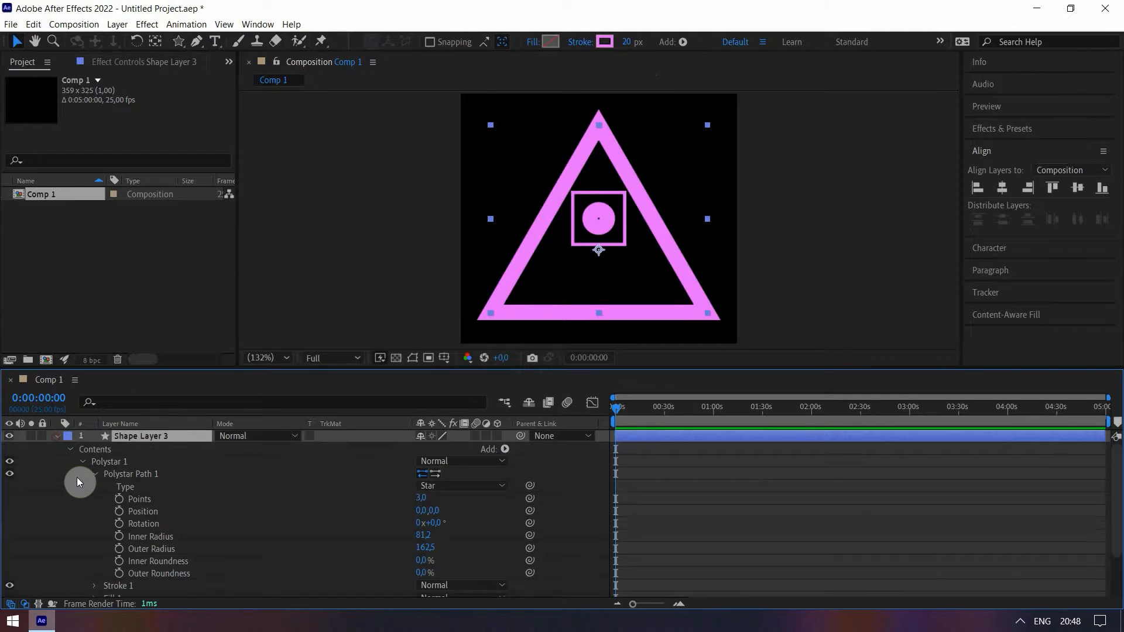
pyautogui.click(91, 476)
pyautogui.click(70, 473)
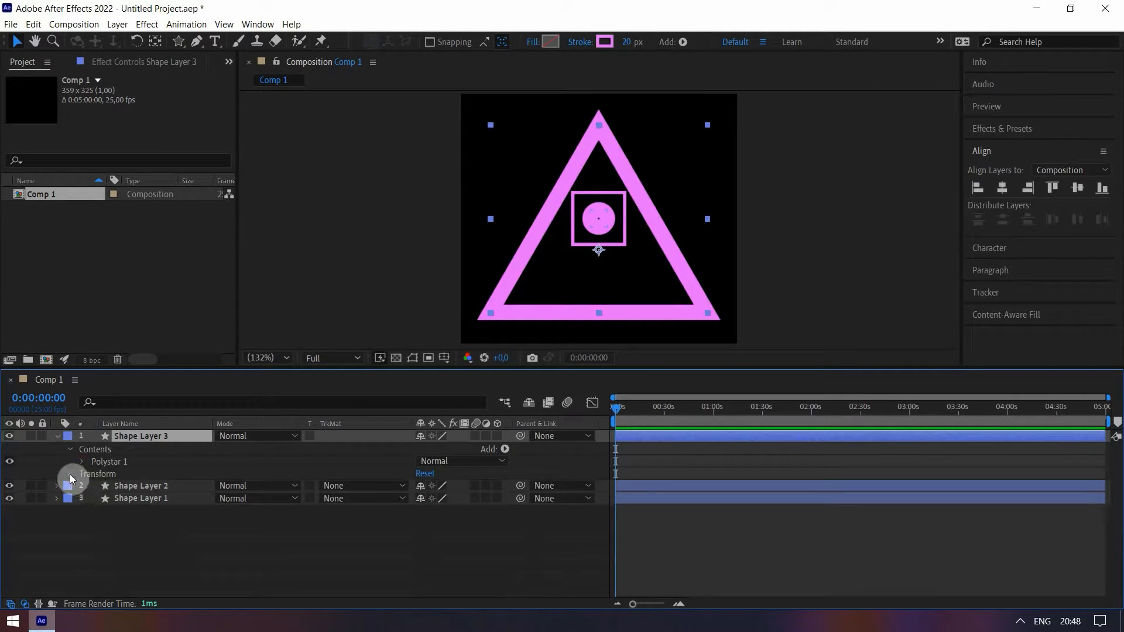
pyautogui.click(133, 514)
pyautogui.click(439, 514)
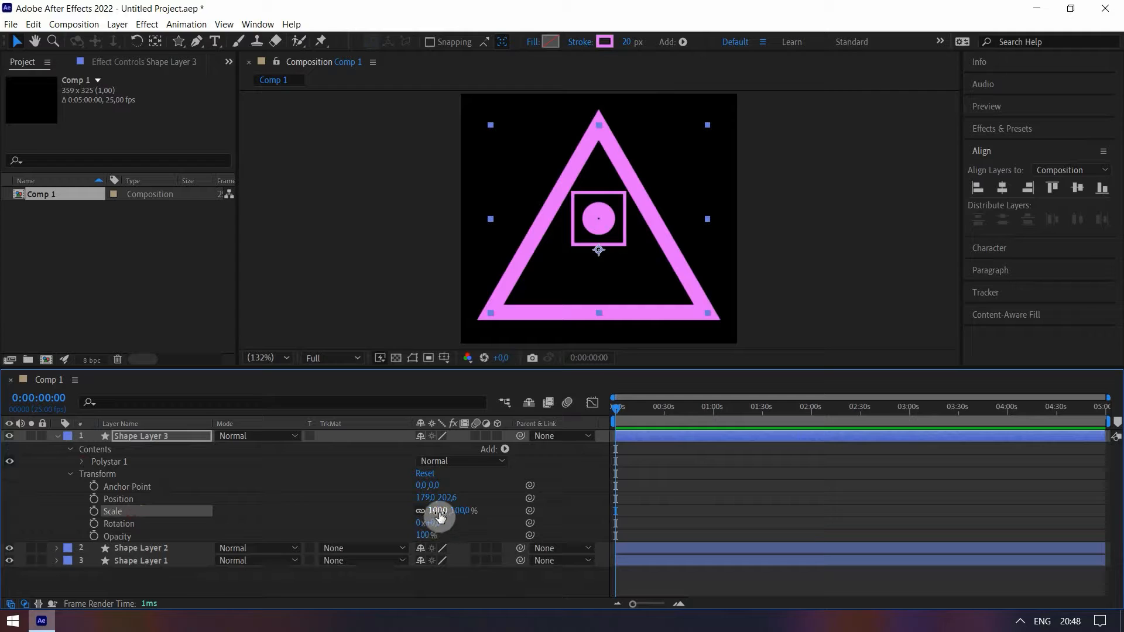
pyautogui.write('2')
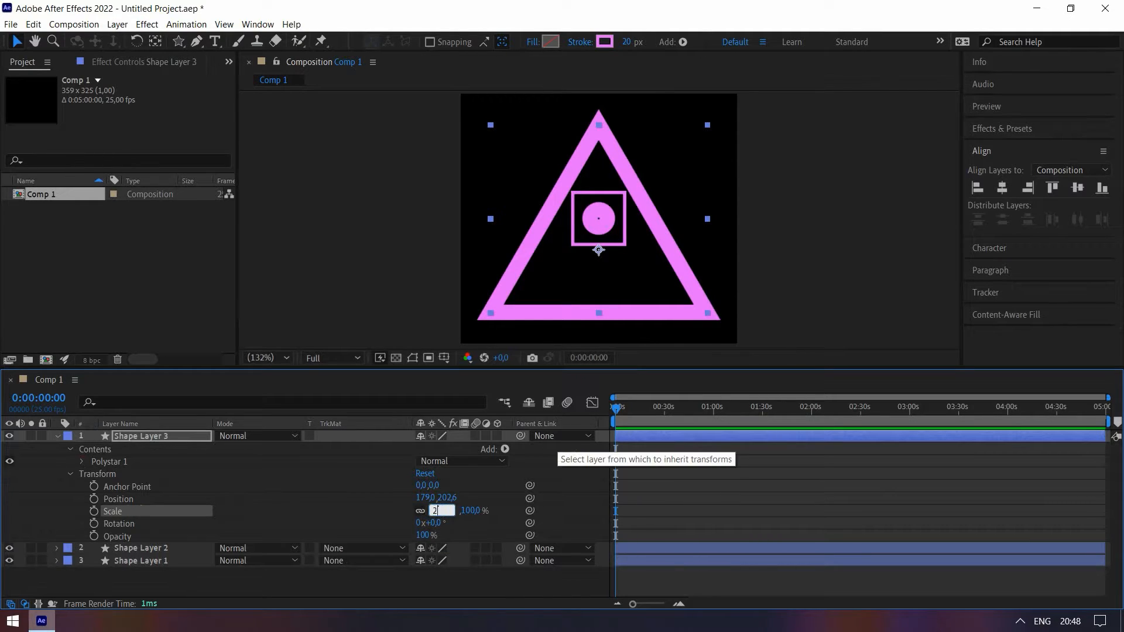
pyautogui.write('3.14')
pyautogui.press('Return')
pyautogui.click(164, 520)
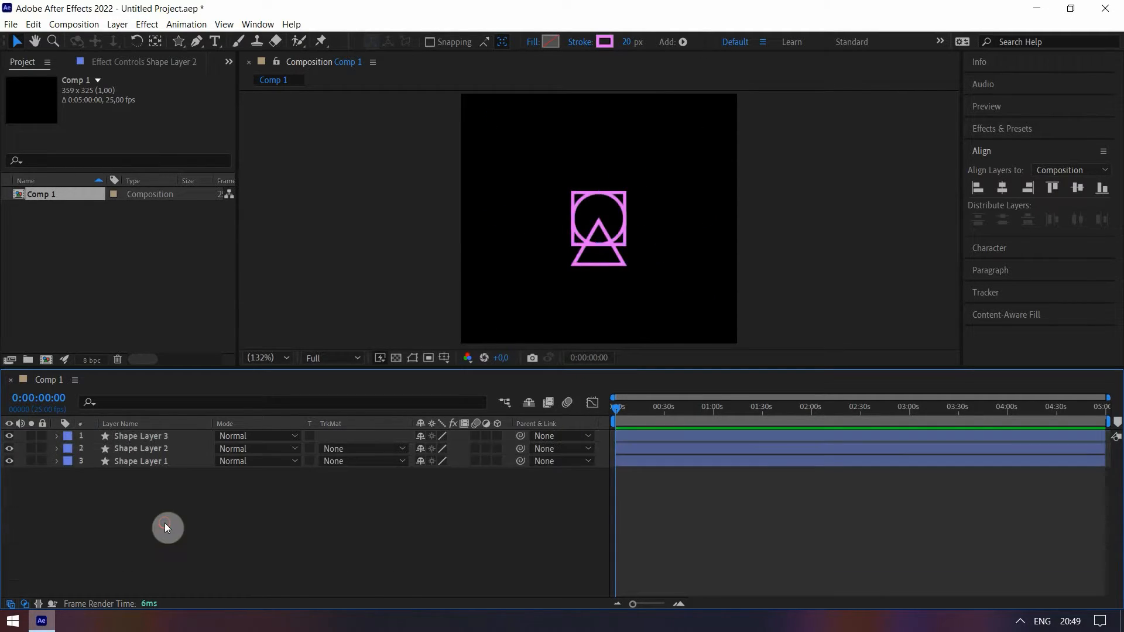
# Re-center the scaled-down square, circle and triangle layers horizontally and vertically in the composition
pyautogui.click(144, 461)
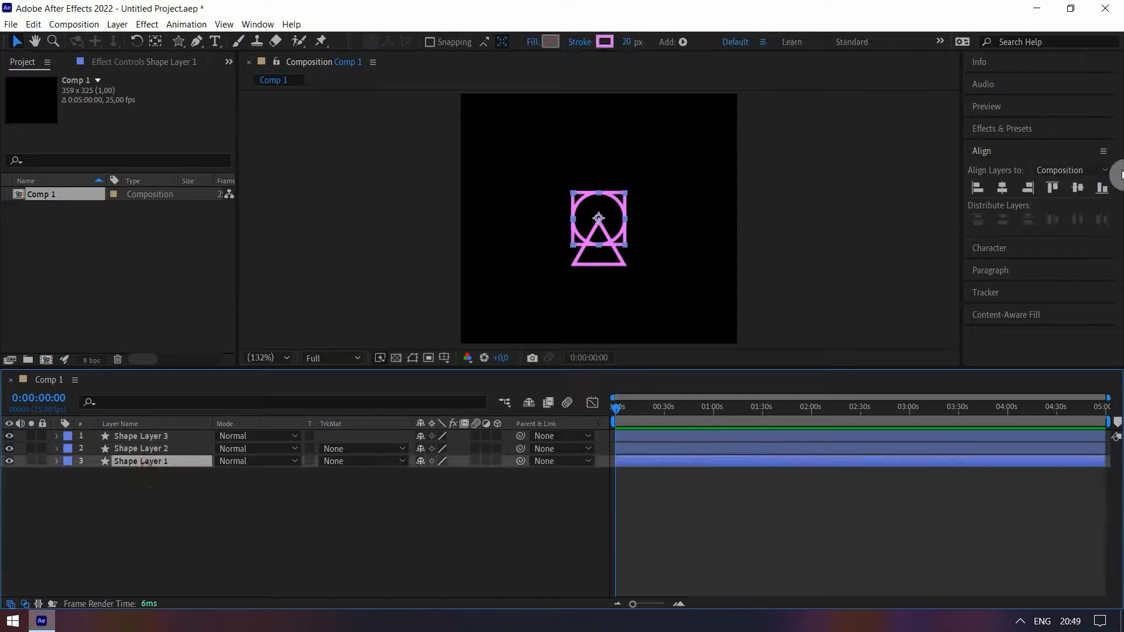
pyautogui.click(1077, 187)
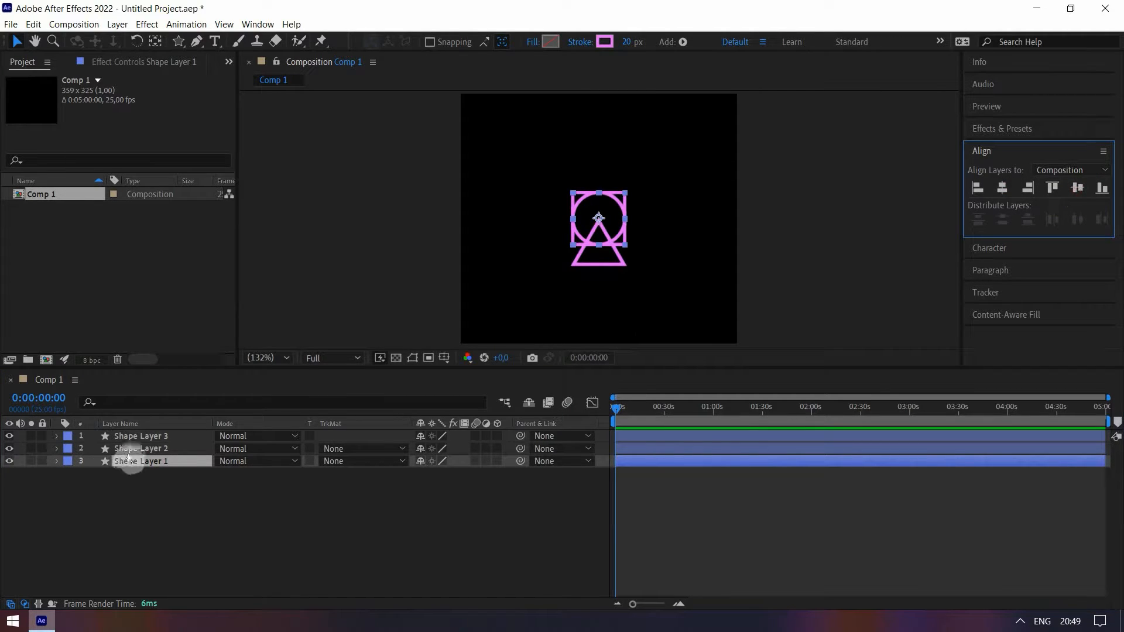
pyautogui.click(189, 452)
pyautogui.click(1003, 188)
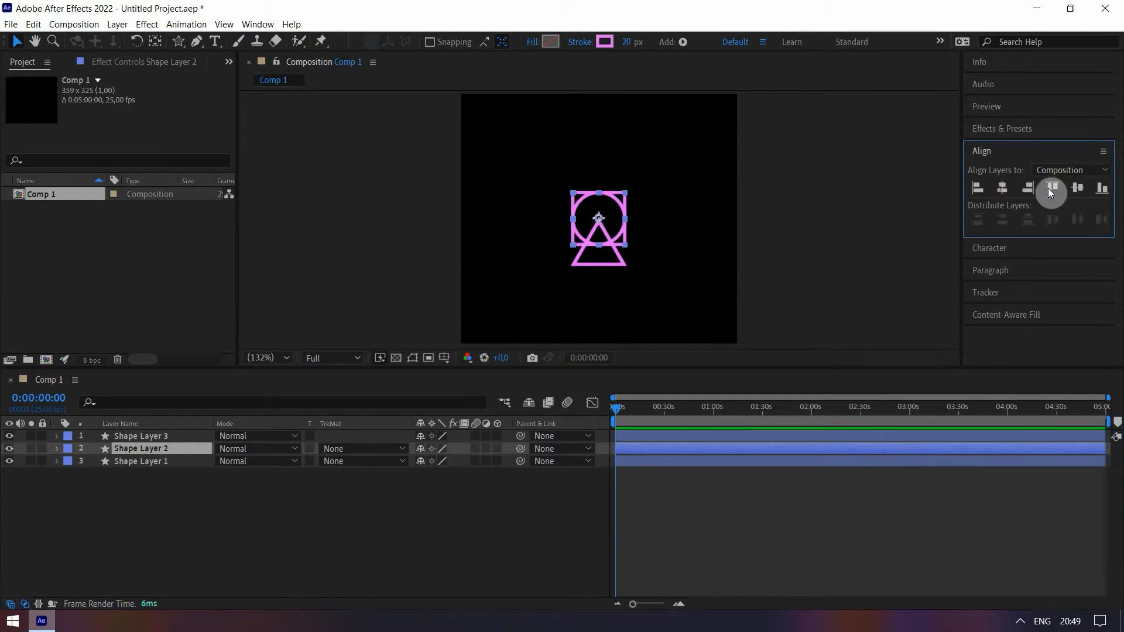
pyautogui.click(1078, 189)
pyautogui.click(176, 437)
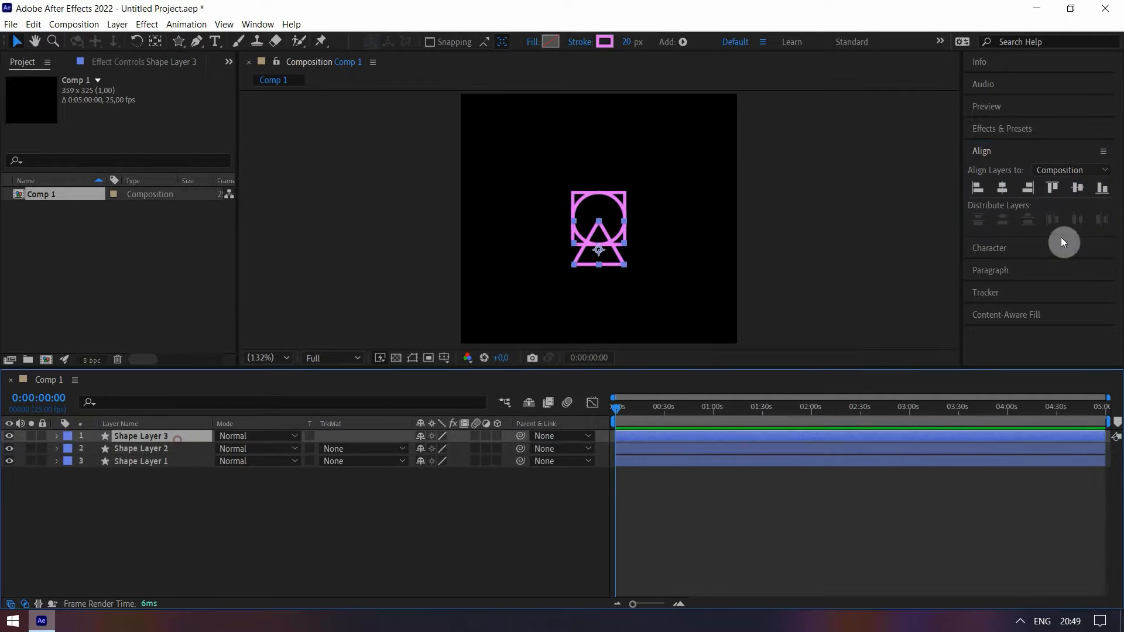
pyautogui.click(1002, 188)
pyautogui.click(1077, 188)
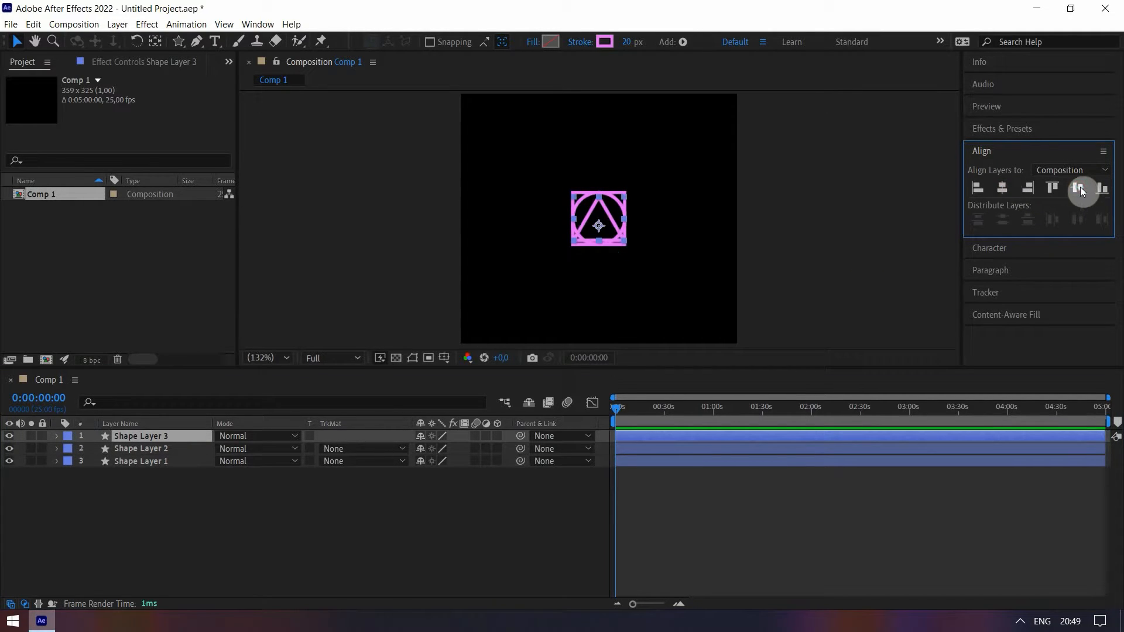
pyautogui.click(404, 556)
# Resize the composition to 250 px wide and 142 px high in its composition settings
pyautogui.scroll(2, 589, 281)
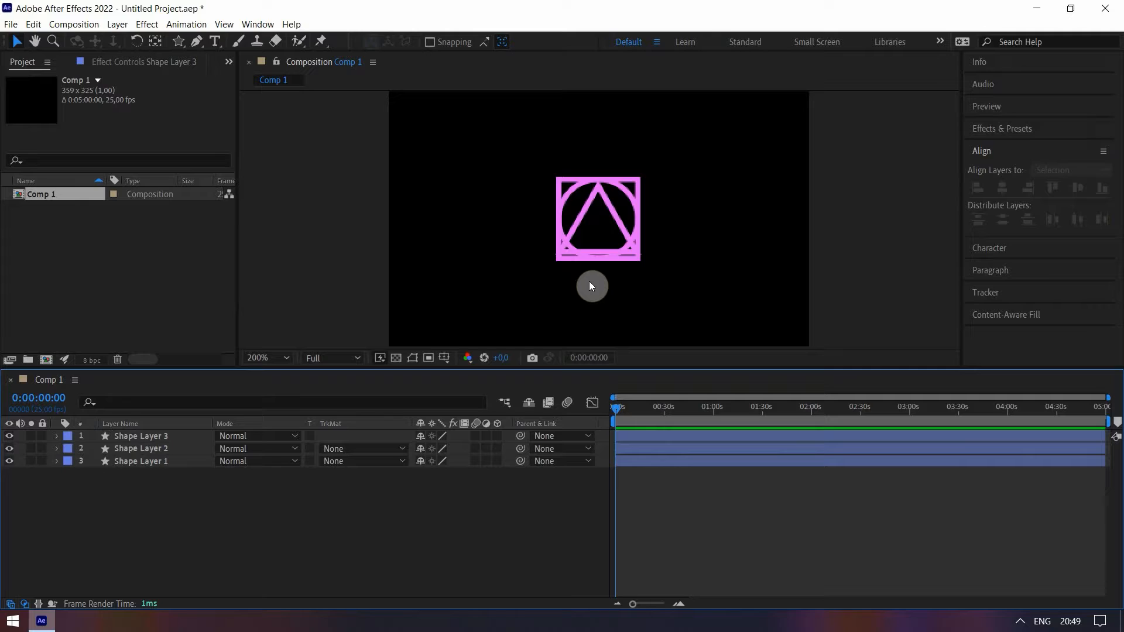
pyautogui.scroll(-2, 590, 285)
pyautogui.hotkey('ctrl', 'k')
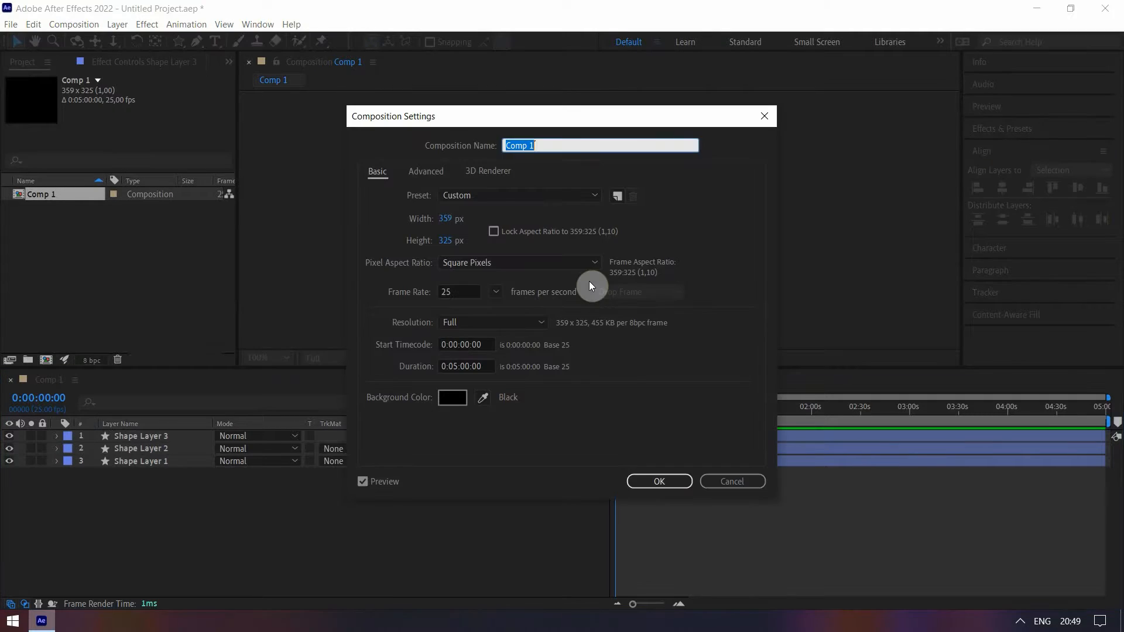
pyautogui.click(451, 227)
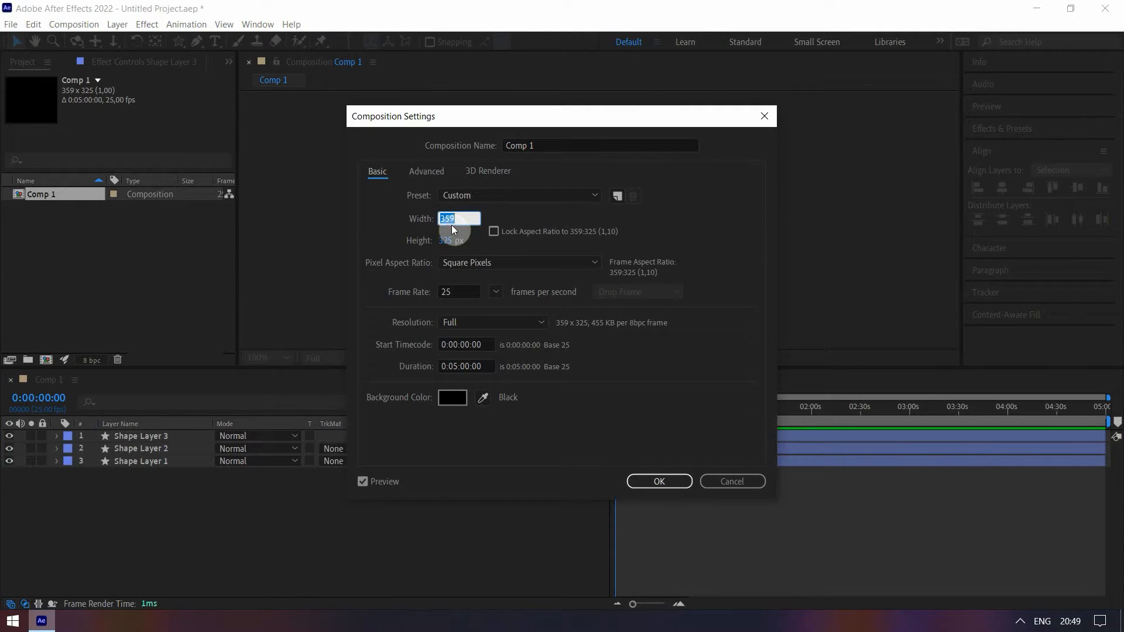
pyautogui.write('250')
pyautogui.press('Tab')
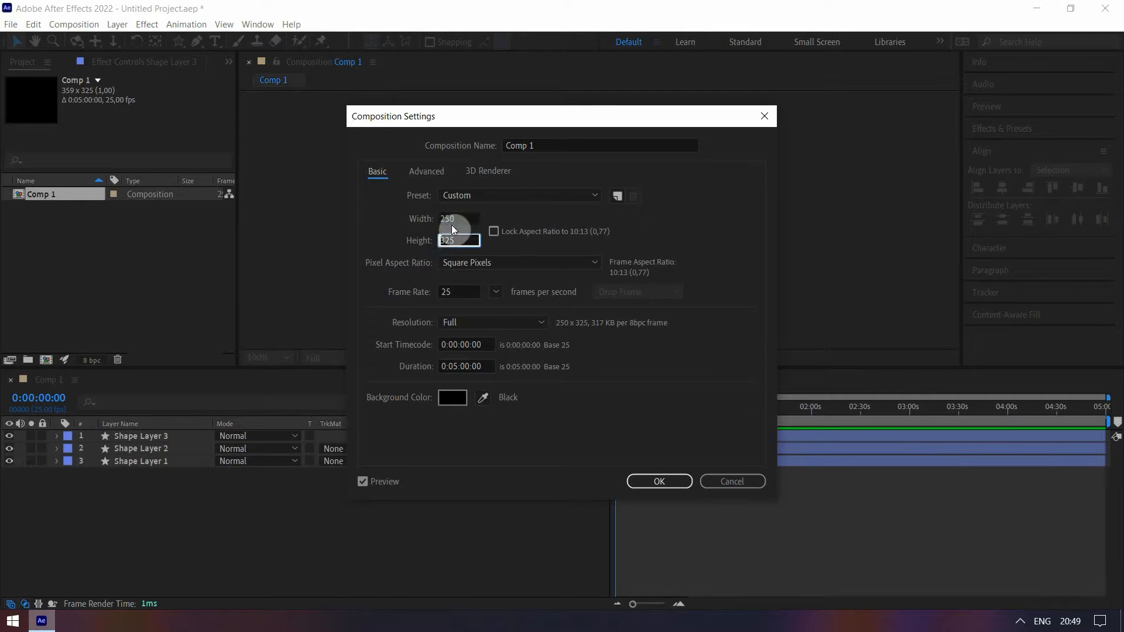
pyautogui.write('142')
pyautogui.click(452, 228)
pyautogui.press('Return')
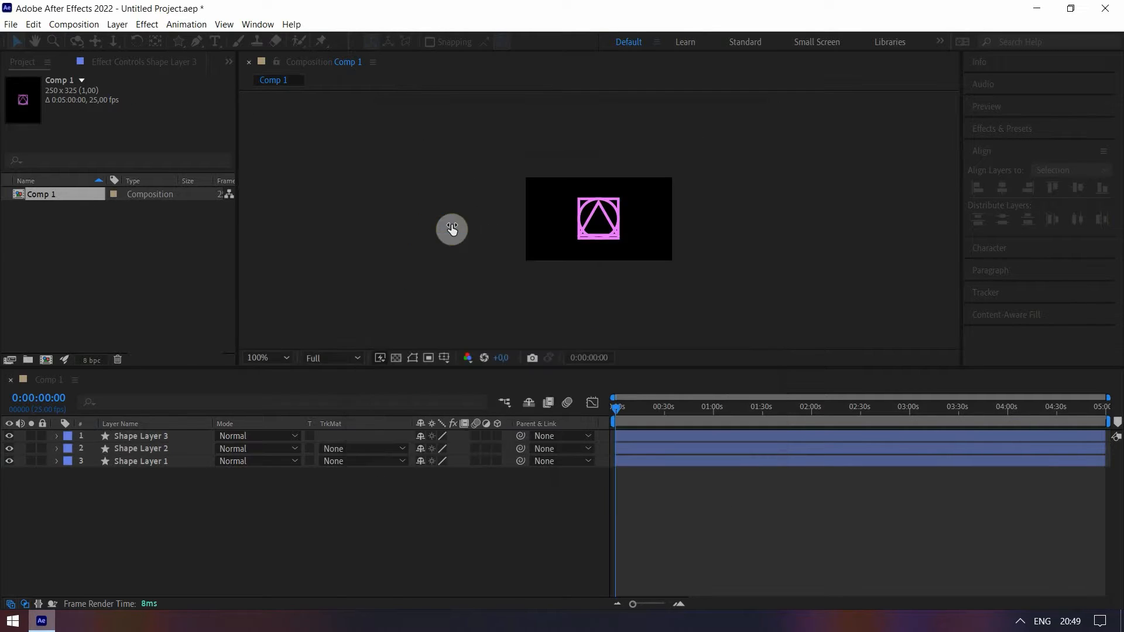
# Align the square layer to the composition's right edge and the triangle layer to its left edge
pyautogui.click(151, 462)
pyautogui.click(1028, 187)
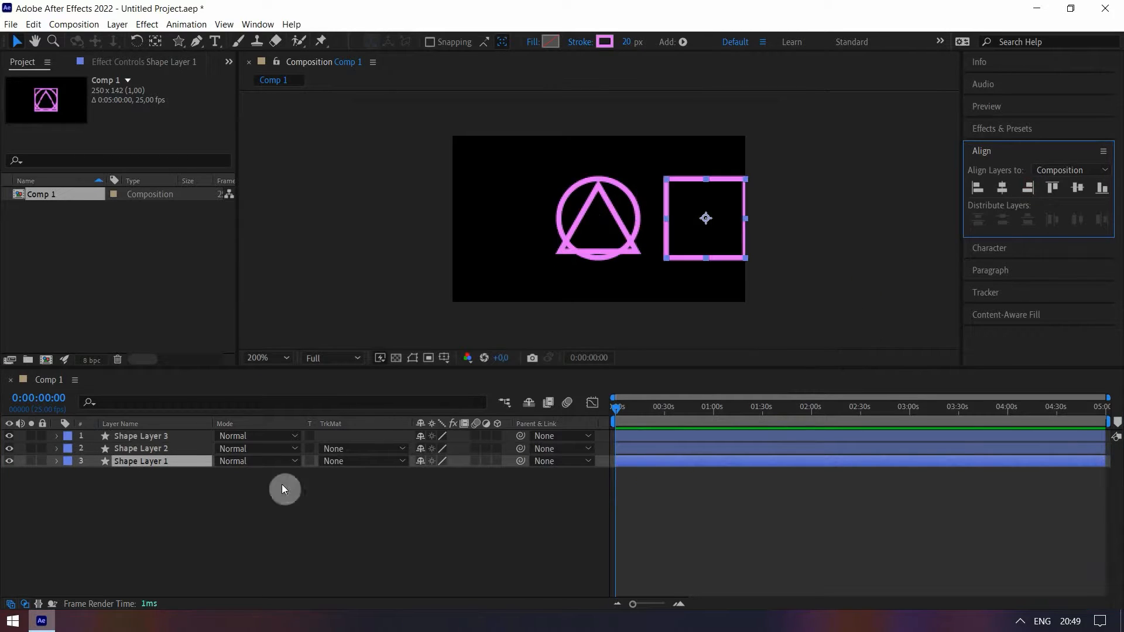
pyautogui.click(140, 437)
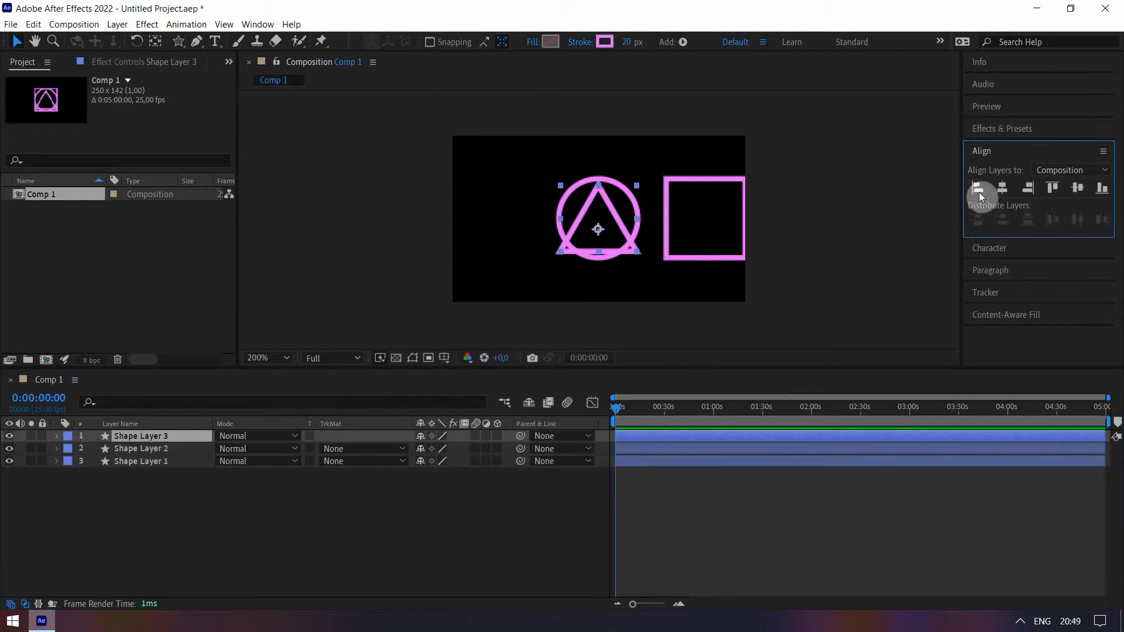
pyautogui.click(977, 187)
pyautogui.click(489, 529)
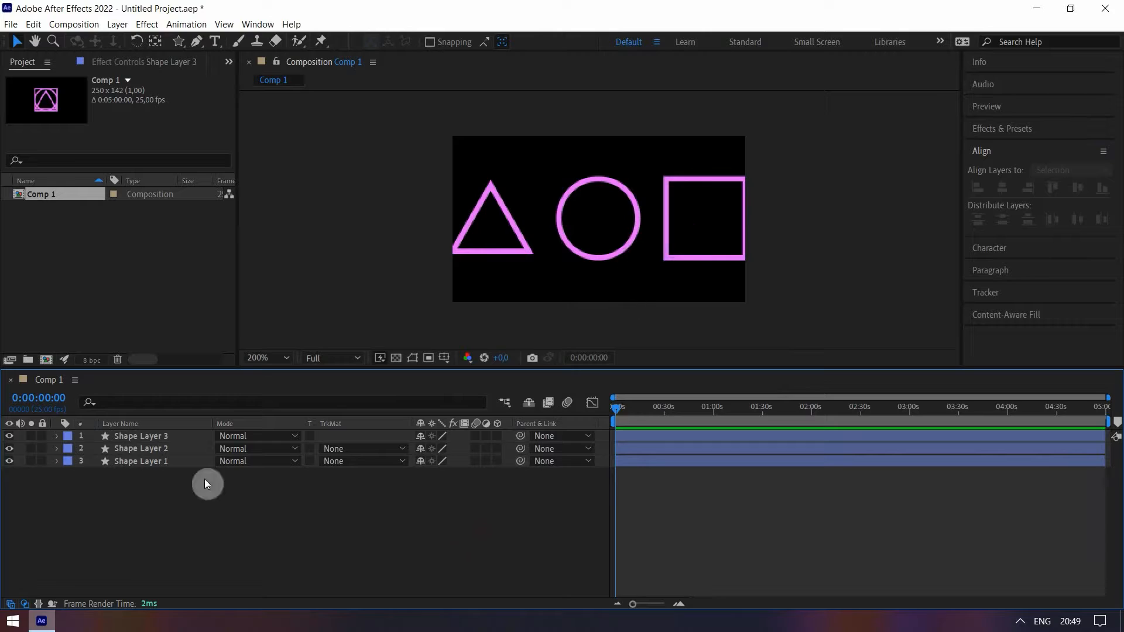
# Move the triangle and square inward so they sit closer to the circle
pyautogui.click(165, 467)
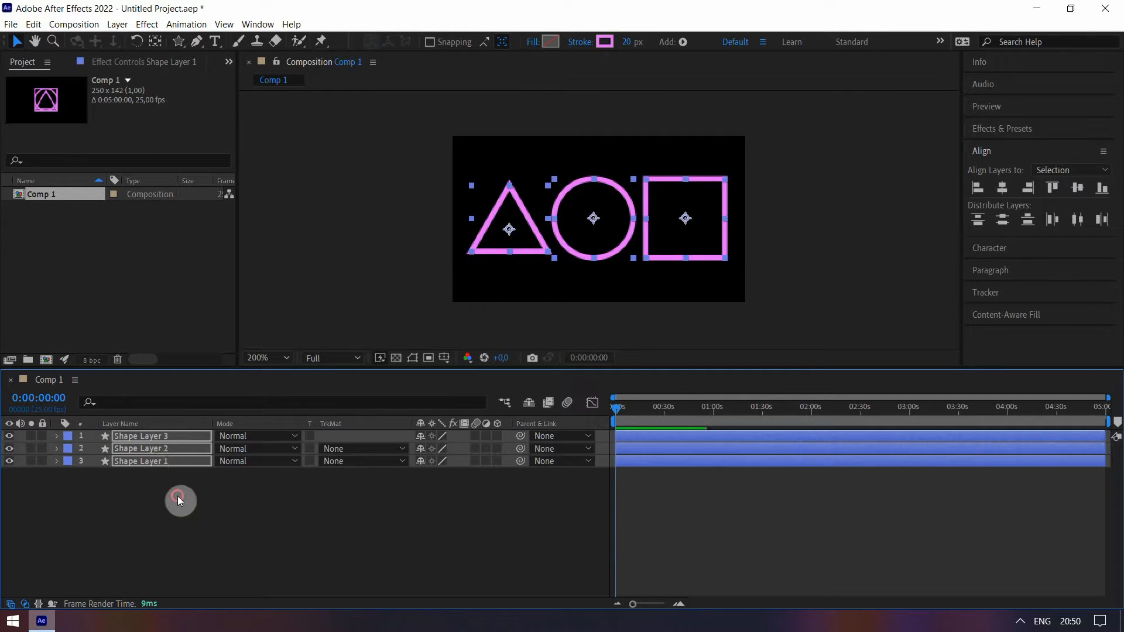
pyautogui.click(177, 496)
# Change the square layer's stroke color to dark blue and deselect the layer
pyautogui.click(168, 466)
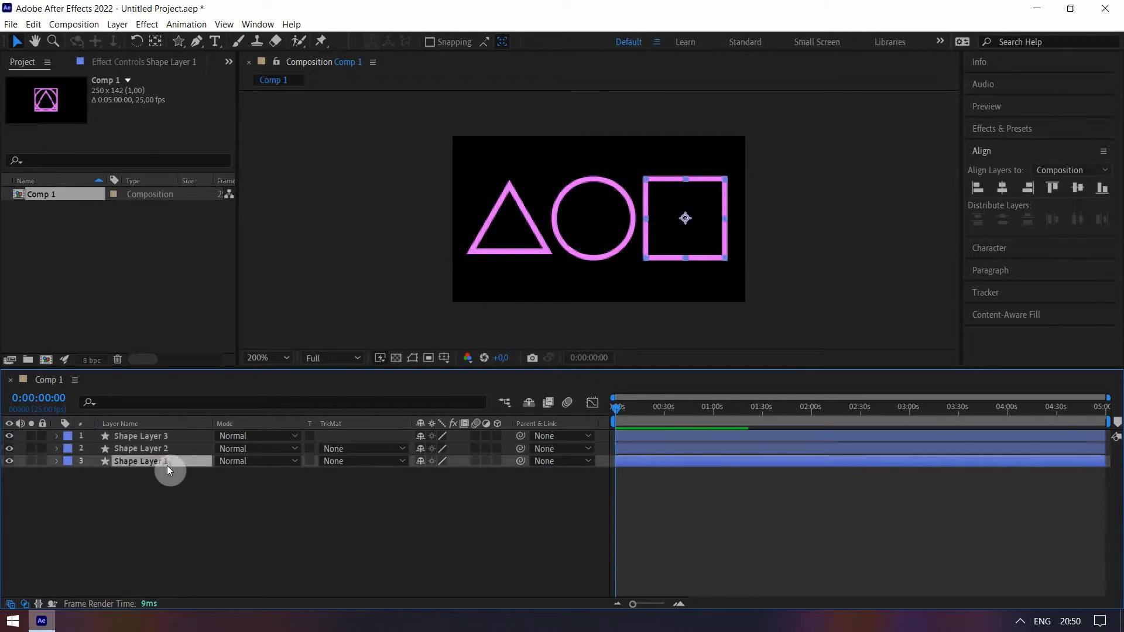
pyautogui.click(609, 43)
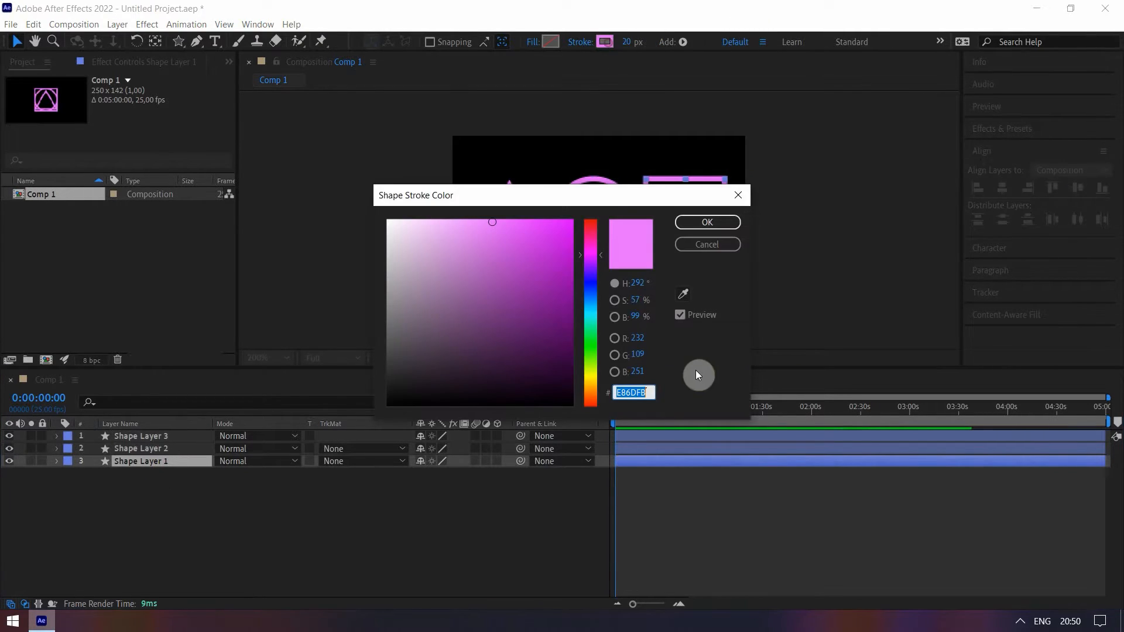
pyautogui.click(590, 281)
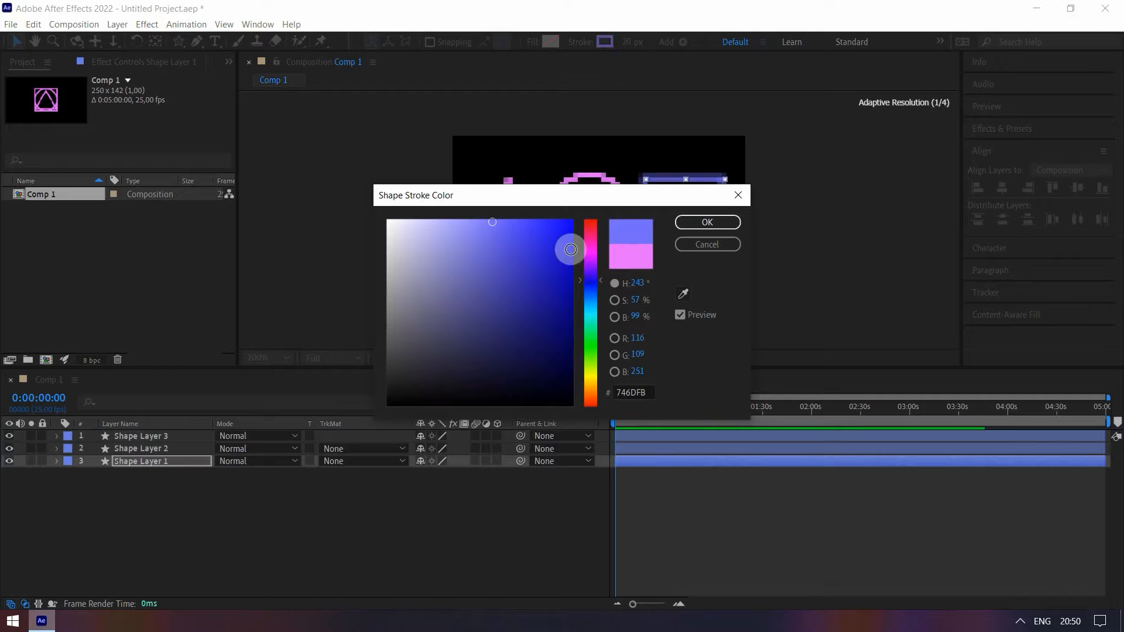
pyautogui.click(701, 224)
pyautogui.click(400, 519)
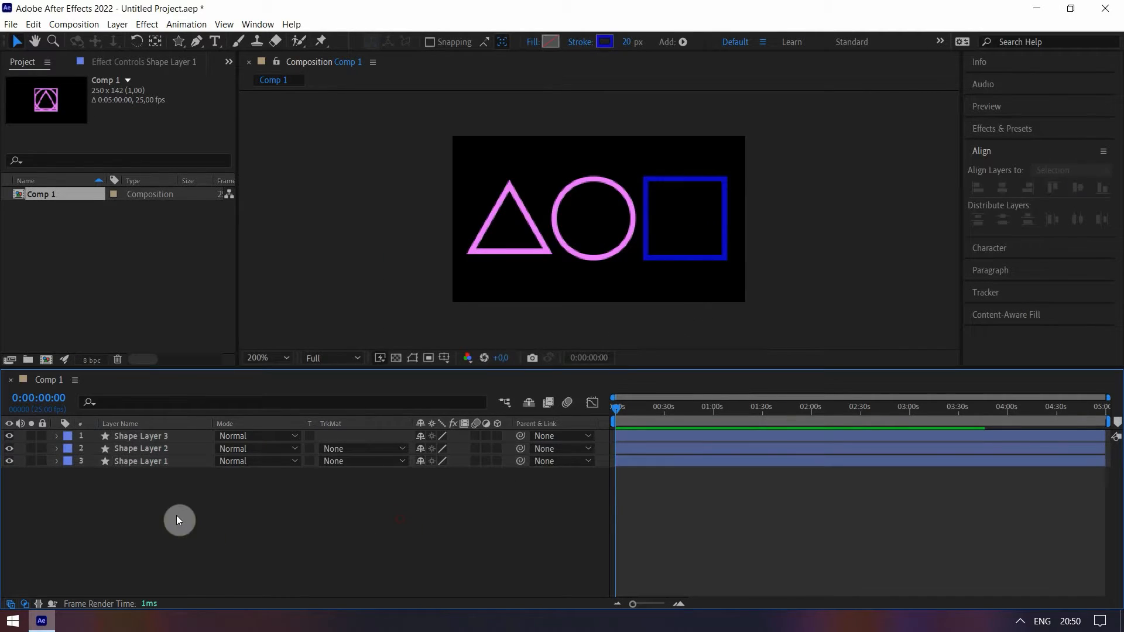
# Change the circle layer's stroke color to teal 00C6BE and leave all layers deselected
pyautogui.click(139, 447)
pyautogui.click(605, 42)
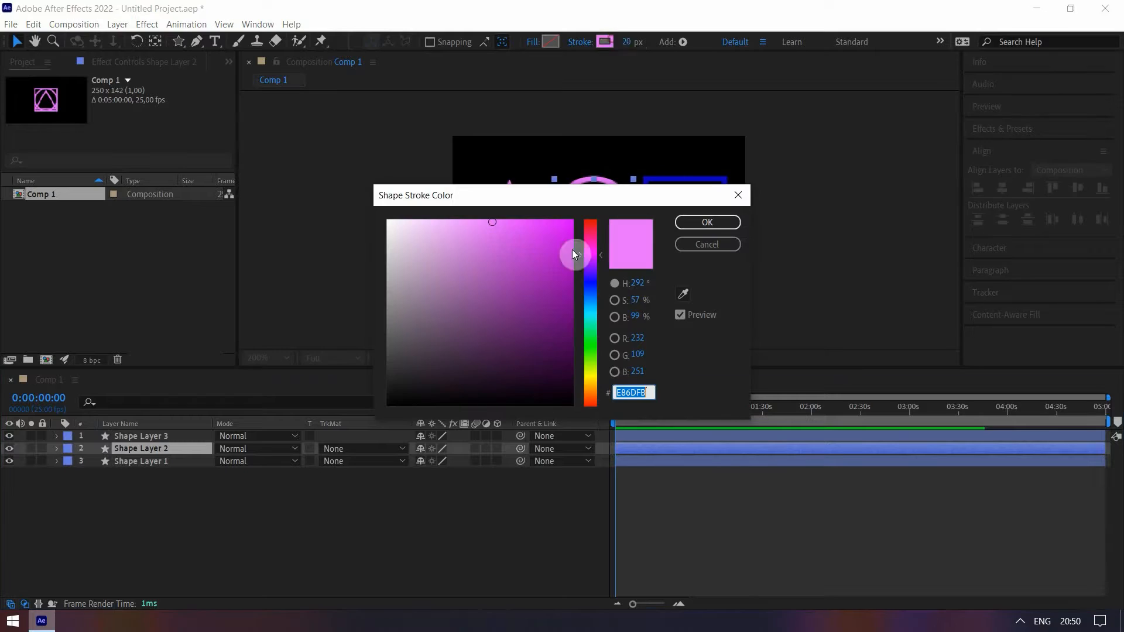
pyautogui.click(595, 316)
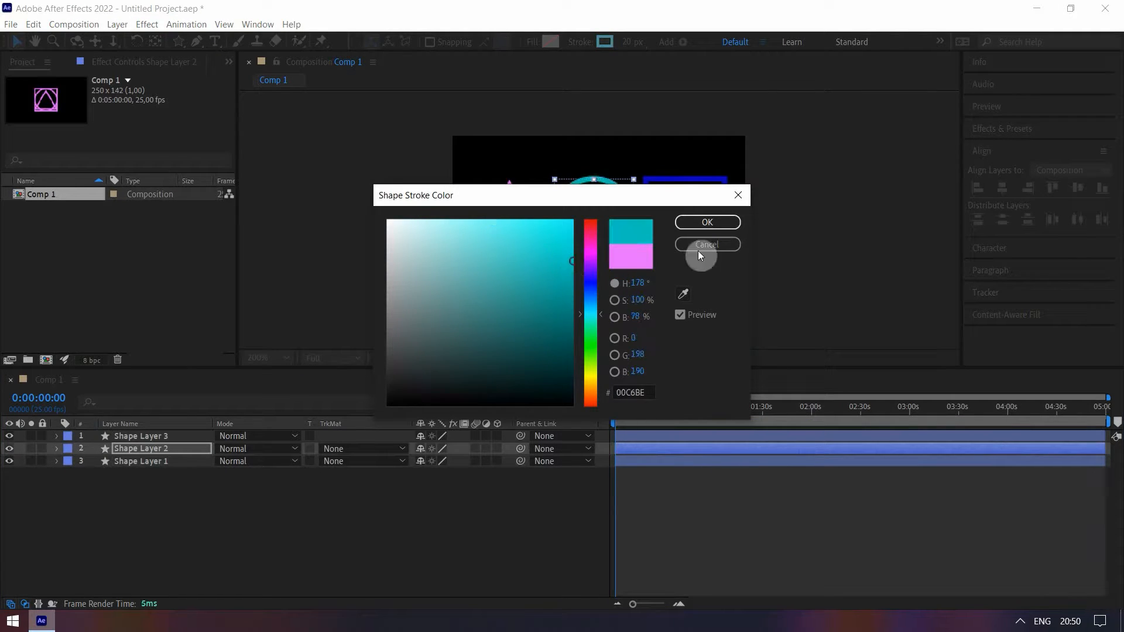
pyautogui.click(707, 222)
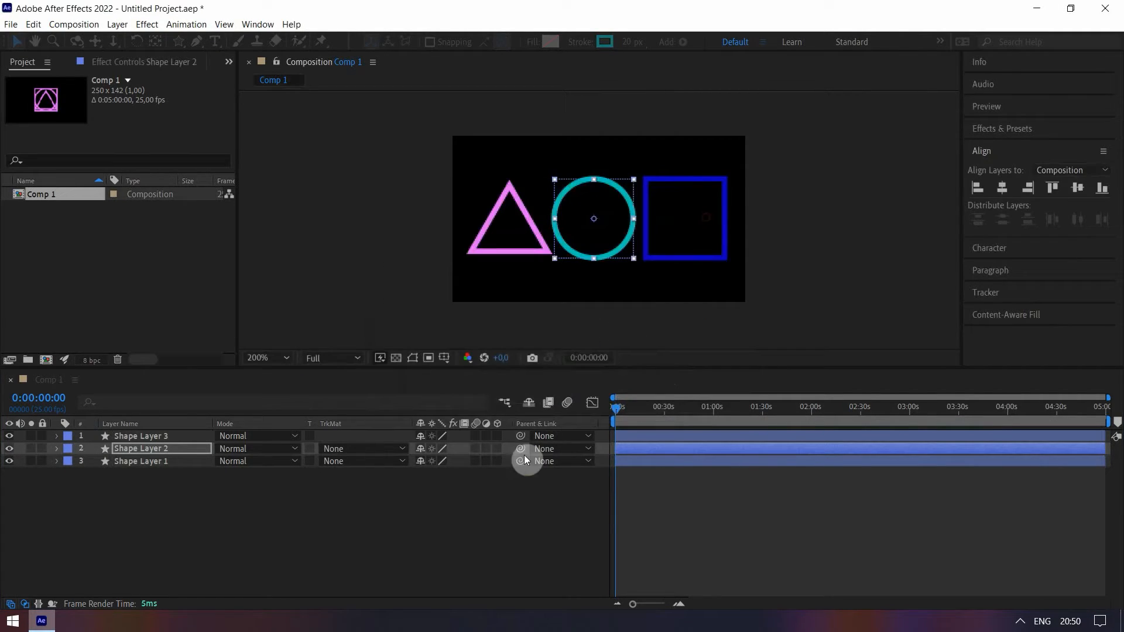
pyautogui.click(170, 435)
pyautogui.click(204, 539)
# Create a new composition named RENDER, 1920 px wide and 1080 px high
pyautogui.rightClick(88, 240)
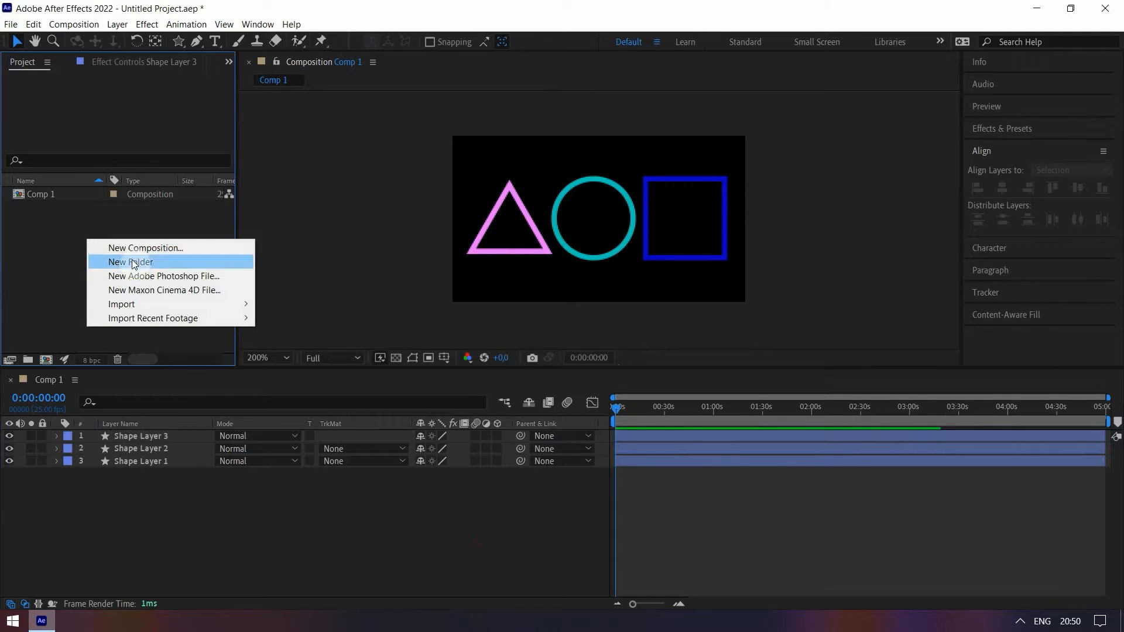
pyautogui.click(159, 248)
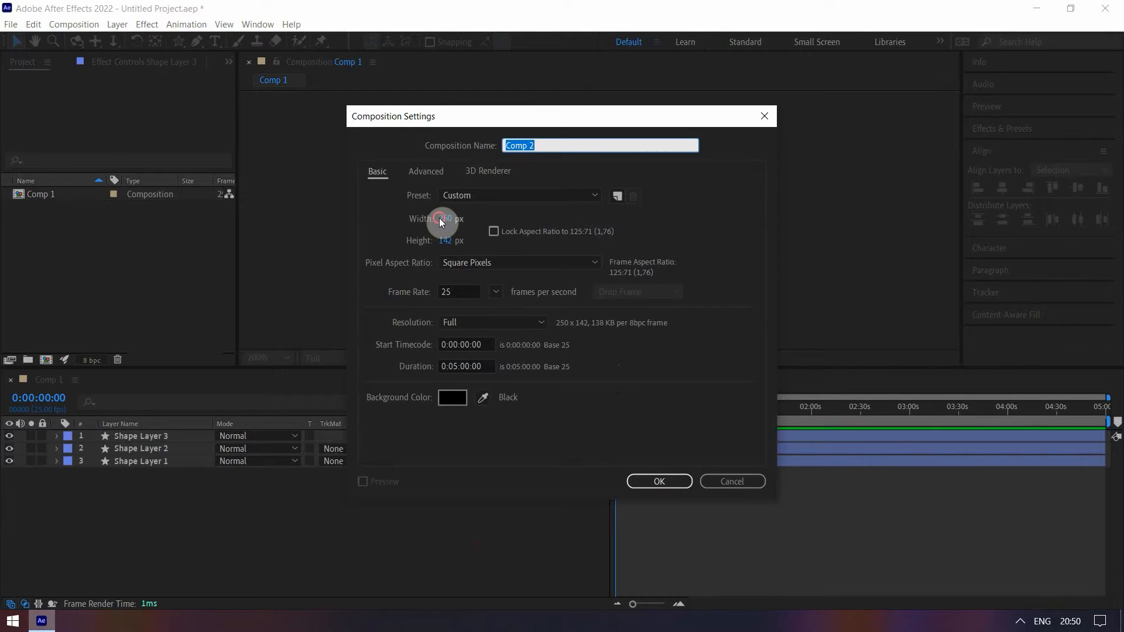
pyautogui.click(441, 220)
pyautogui.write('1920')
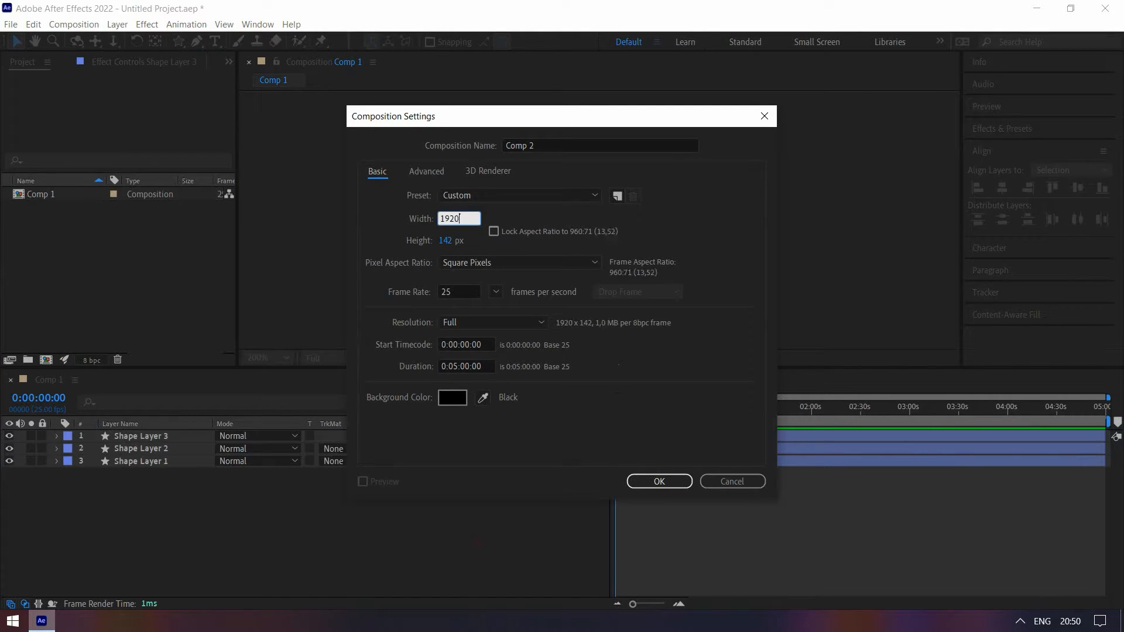
pyautogui.press('Tab')
pyautogui.write('1080')
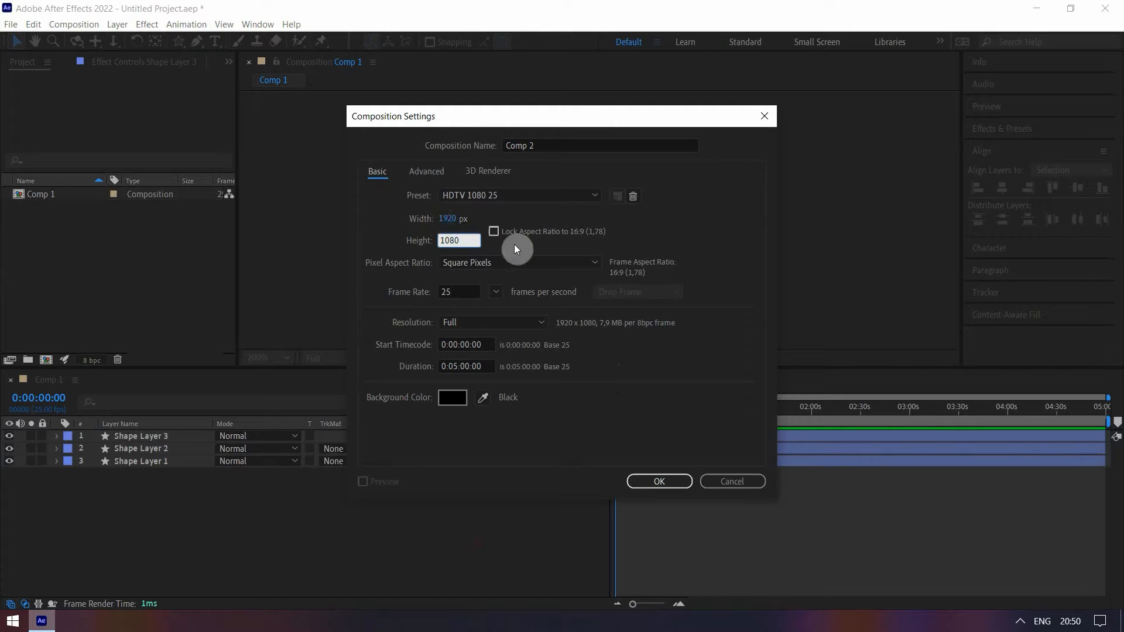
pyautogui.doubleClick(553, 142)
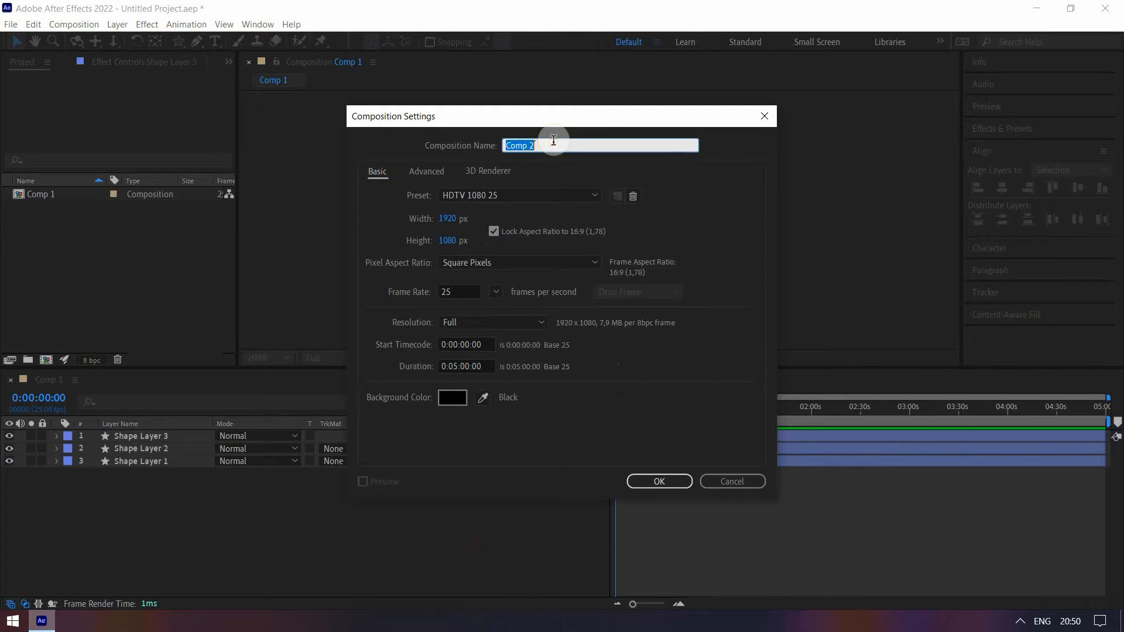
pyautogui.write('RENDER')
pyautogui.click(679, 480)
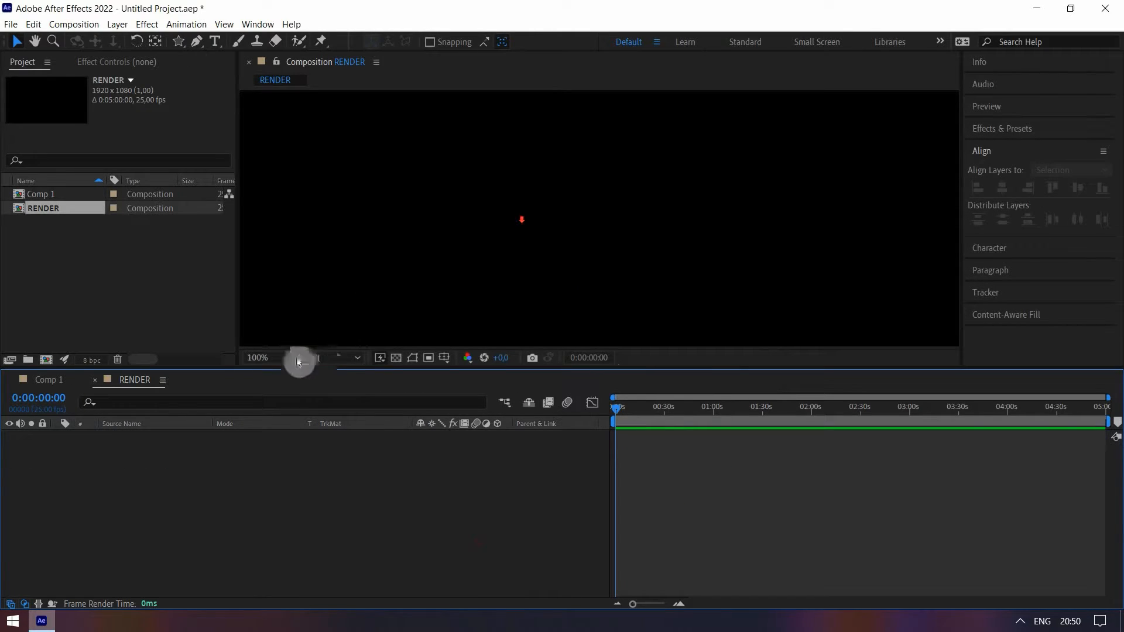
# Place Comp 1 as a centered layer in the RENDER composition
pyautogui.click(286, 358)
pyautogui.click(271, 108)
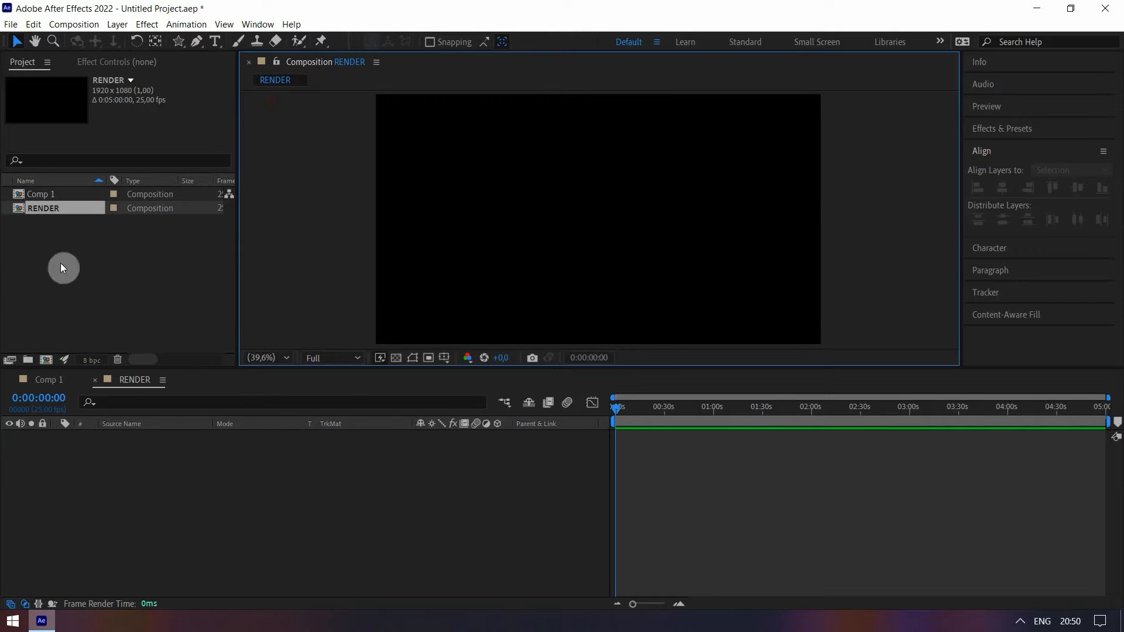
pyautogui.click(42, 195)
pyautogui.moveTo(99, 462); pyautogui.dragTo(99, 463)
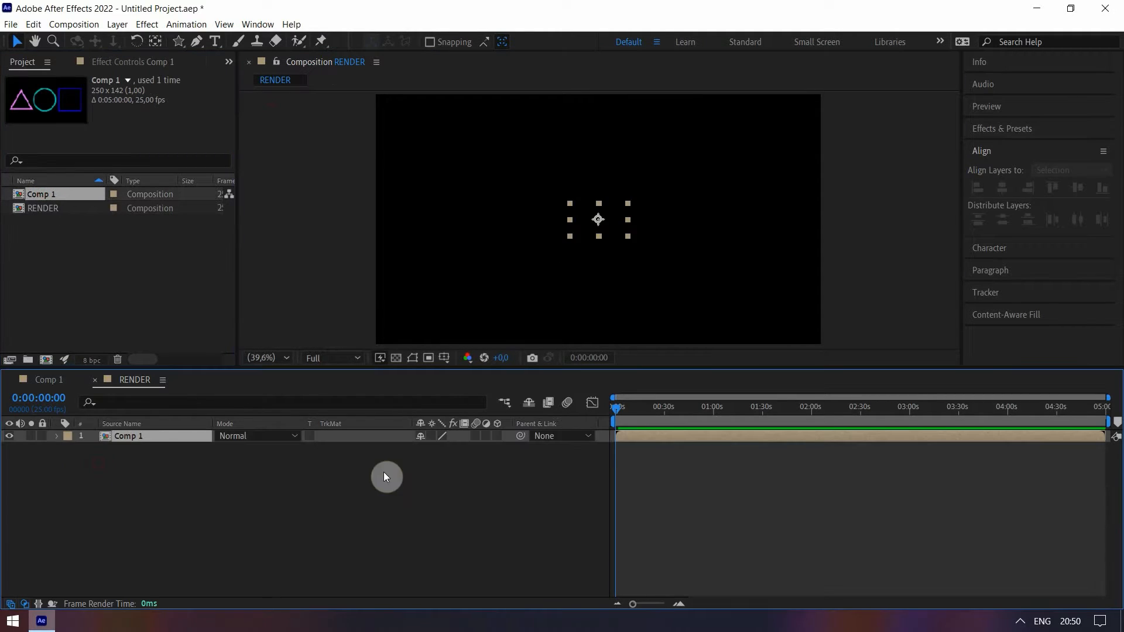
pyautogui.click(482, 502)
pyautogui.click(614, 220)
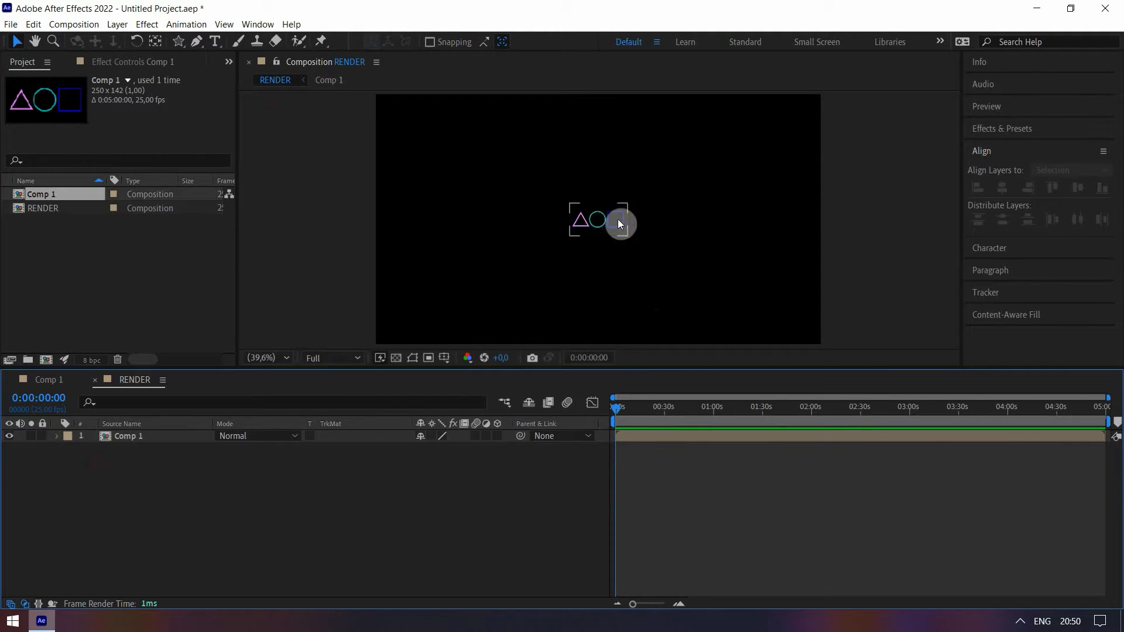
# Find the CC RepeTile effect and apply it to the Comp 1 layer
pyautogui.click(157, 450)
pyautogui.click(157, 442)
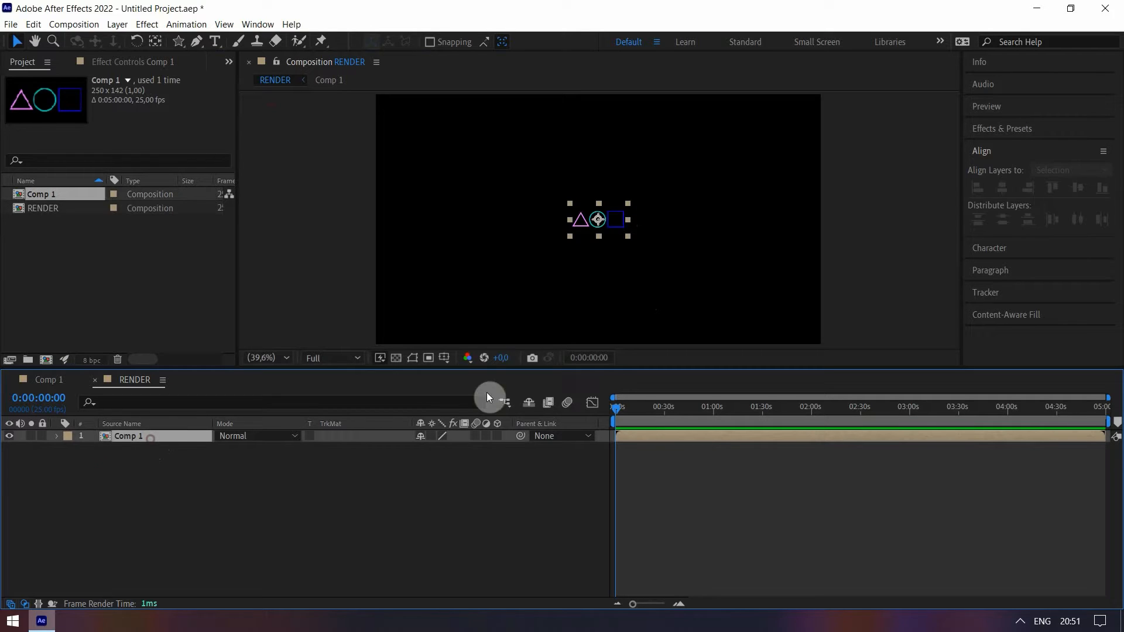
pyautogui.click(1028, 130)
pyautogui.click(1019, 148)
pyautogui.write('rep')
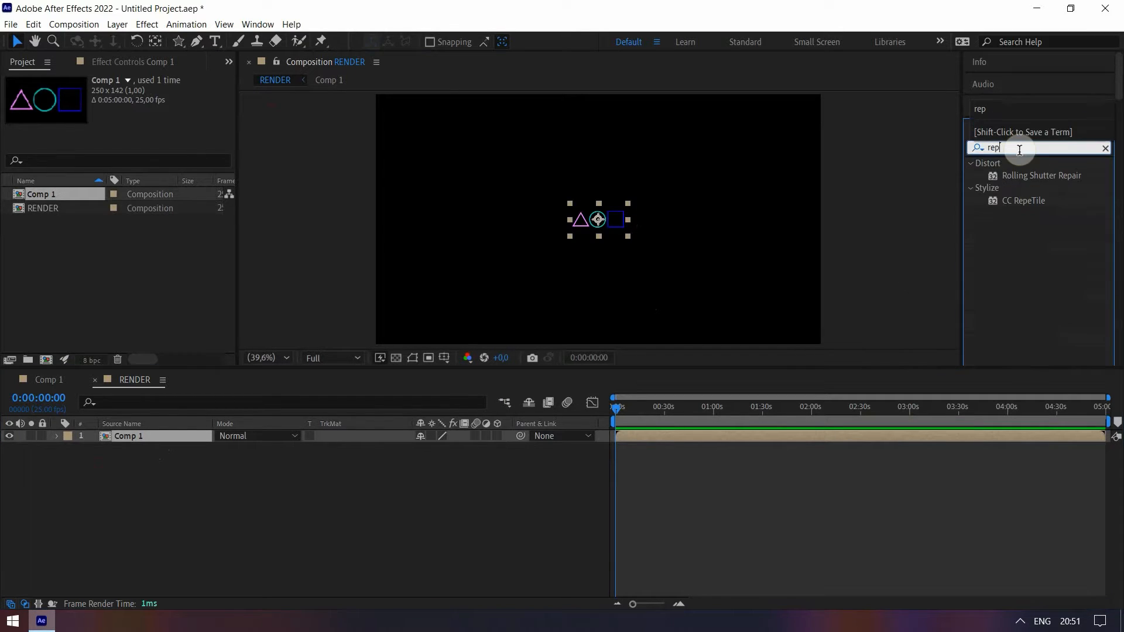
pyautogui.doubleClick(1033, 199)
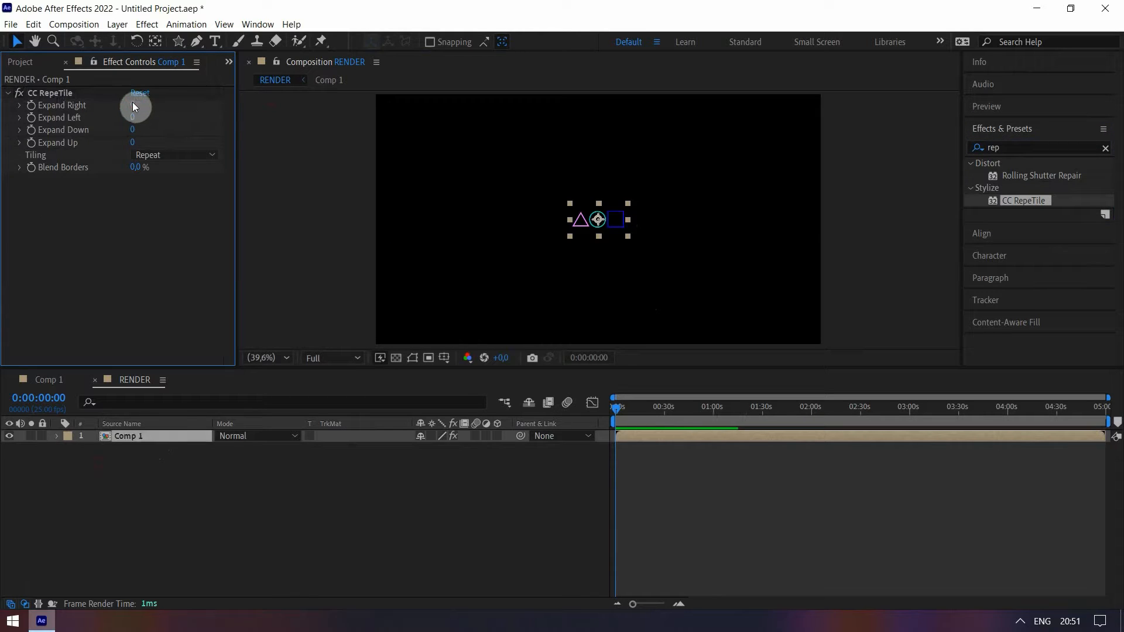
# Set CC RepeTile's Expand Right, Left, Down and Up to 10000 each to tile the shapes across the frame
pyautogui.click(133, 106)
pyautogui.write('10000')
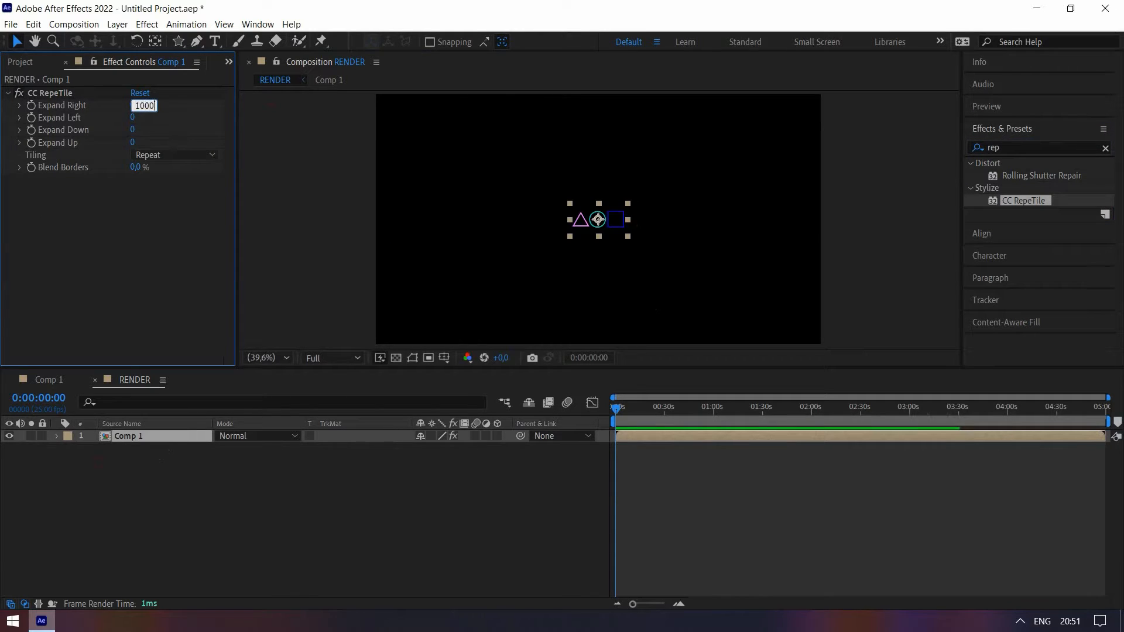
pyautogui.press('Tab')
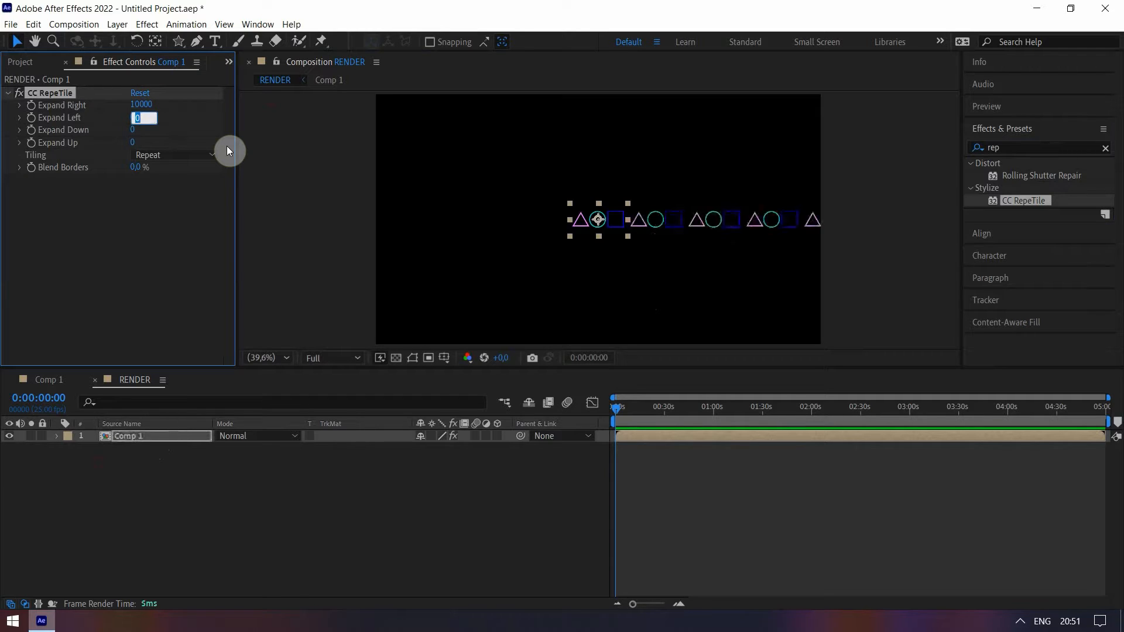
pyautogui.write('10000')
pyautogui.press('Tab')
pyautogui.write('10000')
pyautogui.press('Tab')
pyautogui.write('10000')
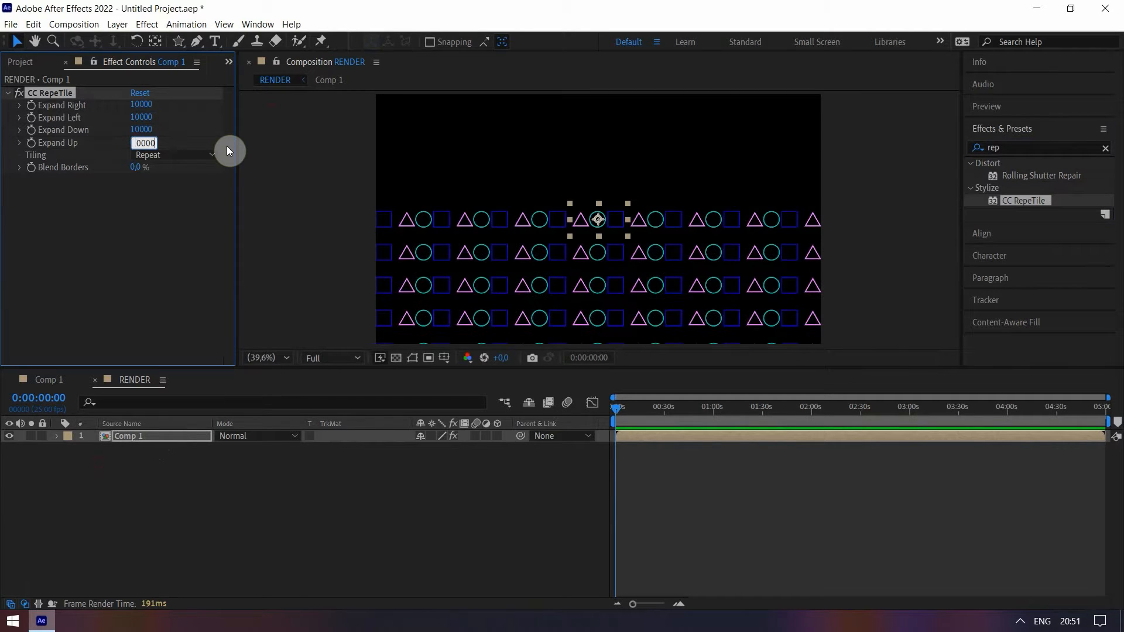
pyautogui.click(181, 249)
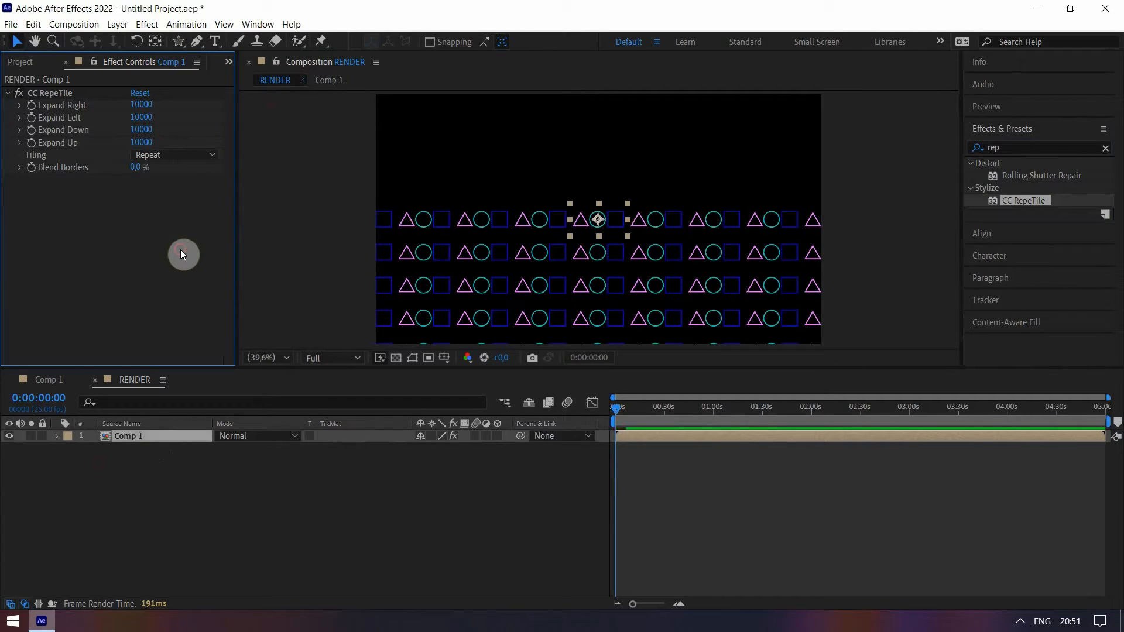
pyautogui.click(498, 512)
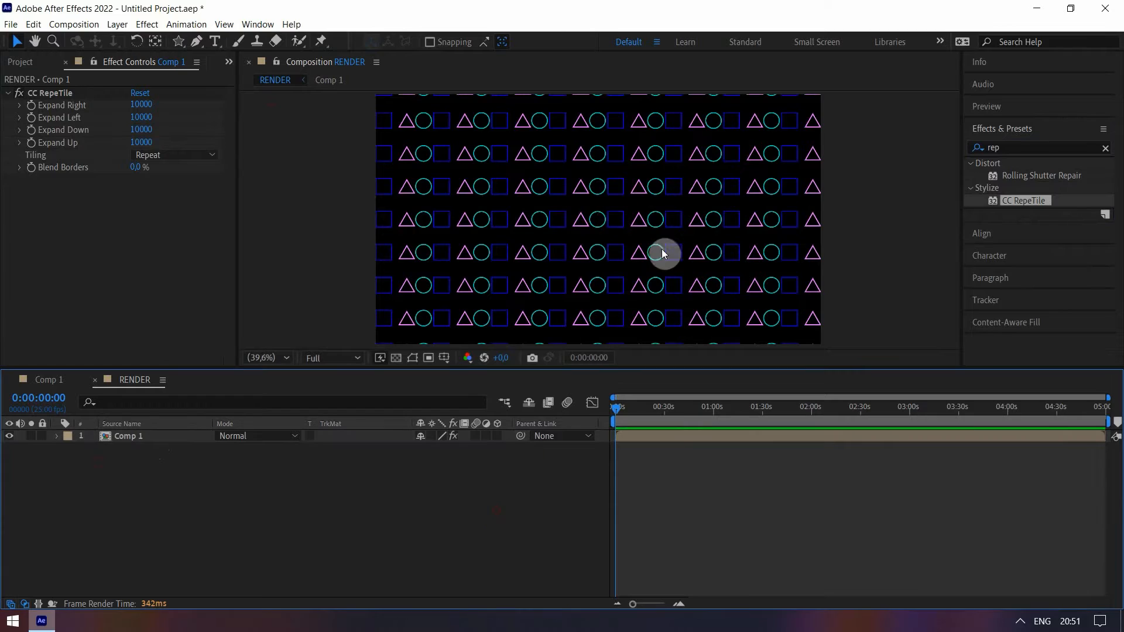
pyautogui.click(270, 357)
pyautogui.click(269, 106)
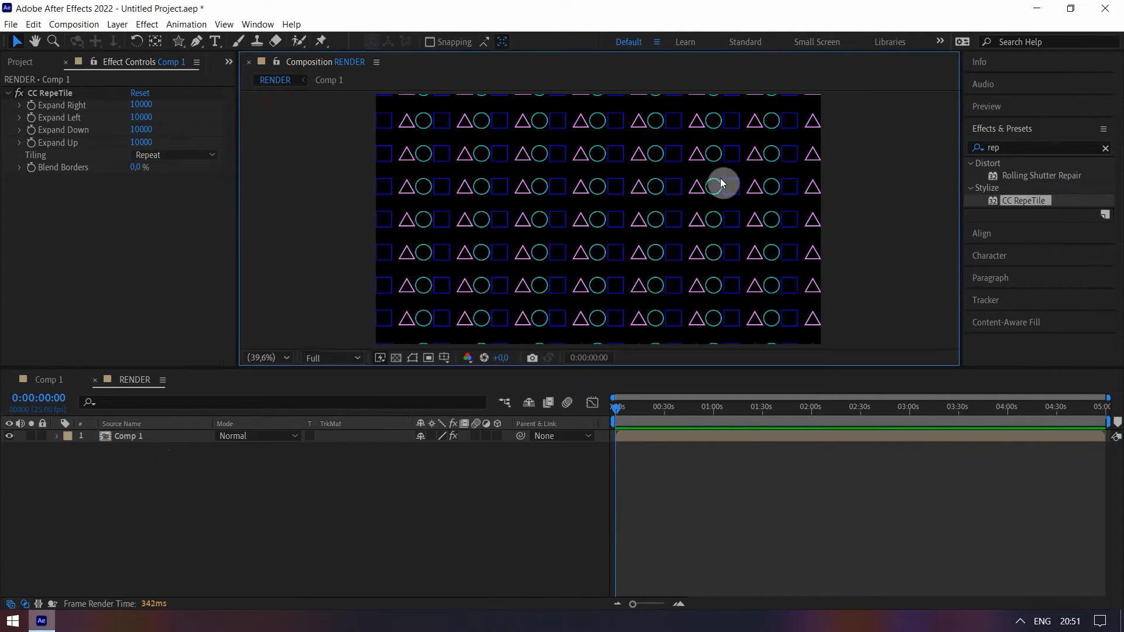
# Clear the effect search and set the Comp 1 layer's transform rotation to 26°
pyautogui.click(1099, 152)
pyautogui.click(132, 437)
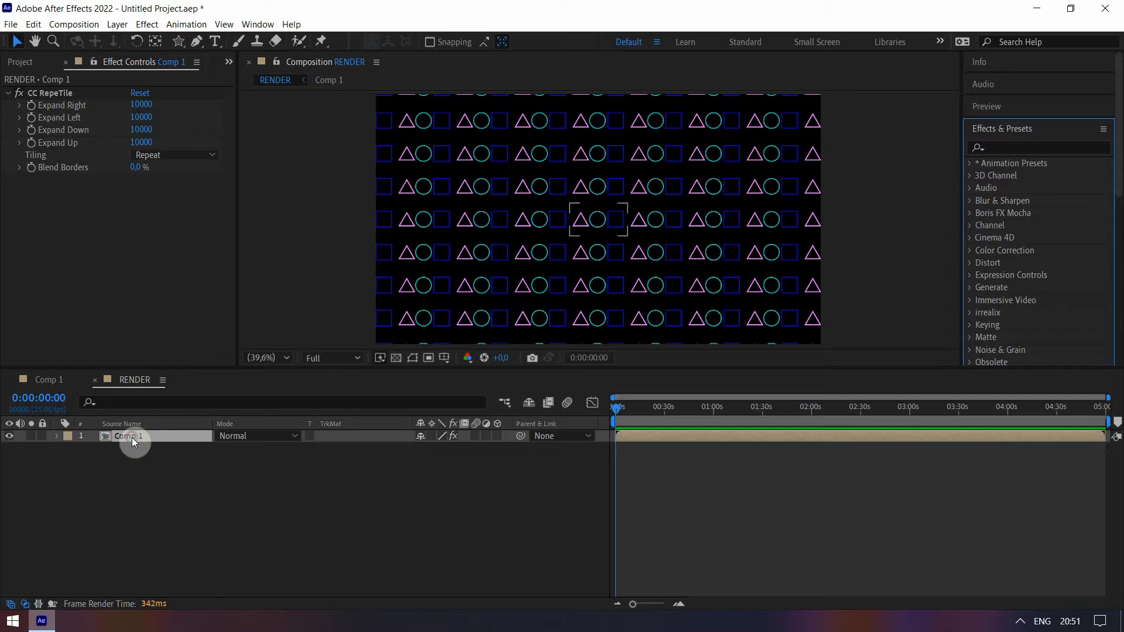
pyautogui.click(56, 437)
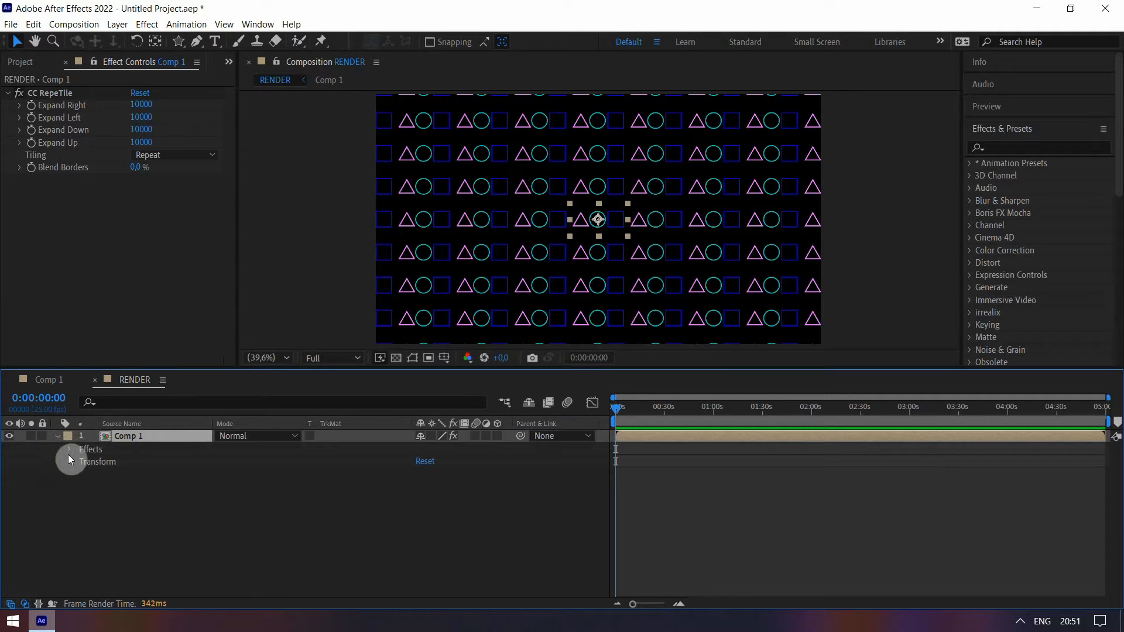
pyautogui.click(70, 462)
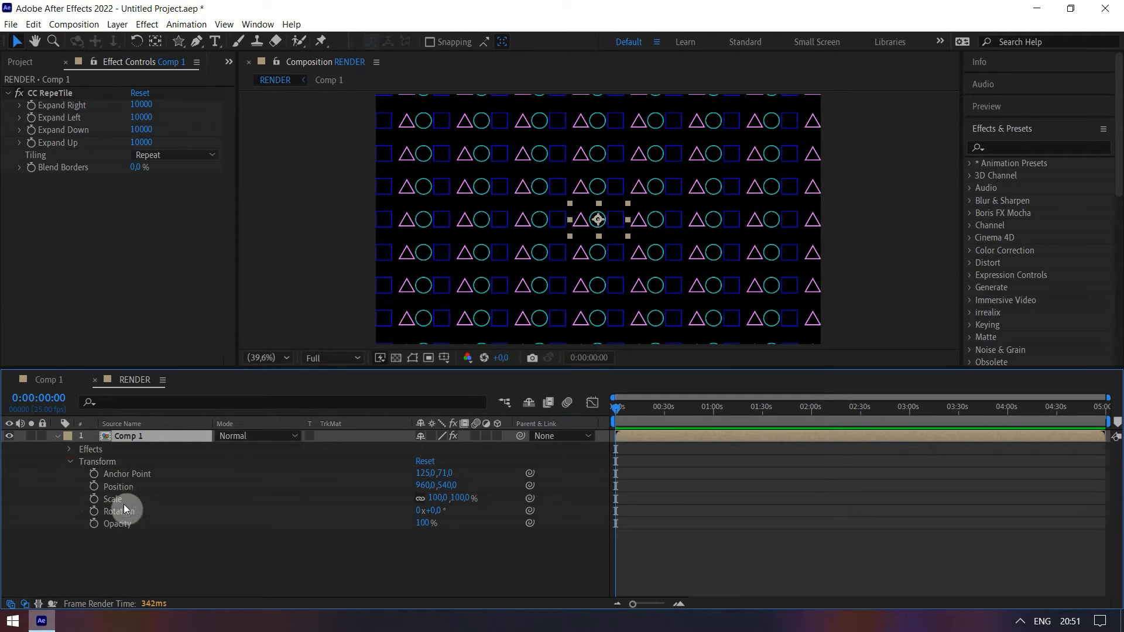
pyautogui.click(121, 511)
pyautogui.click(442, 511)
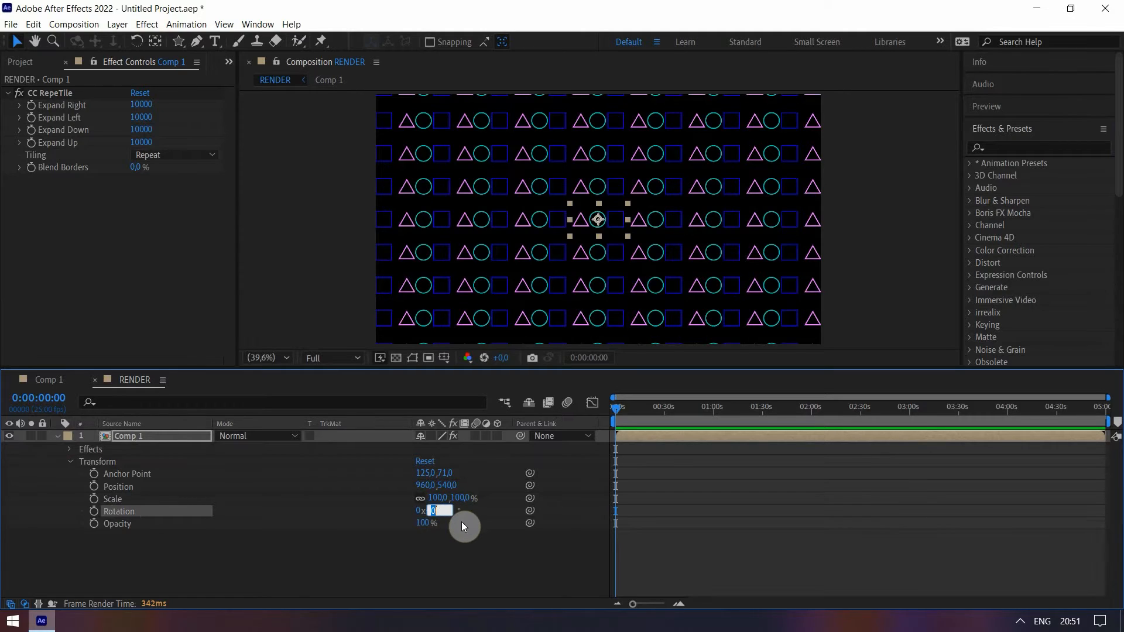
pyautogui.write('26')
pyautogui.press('Return')
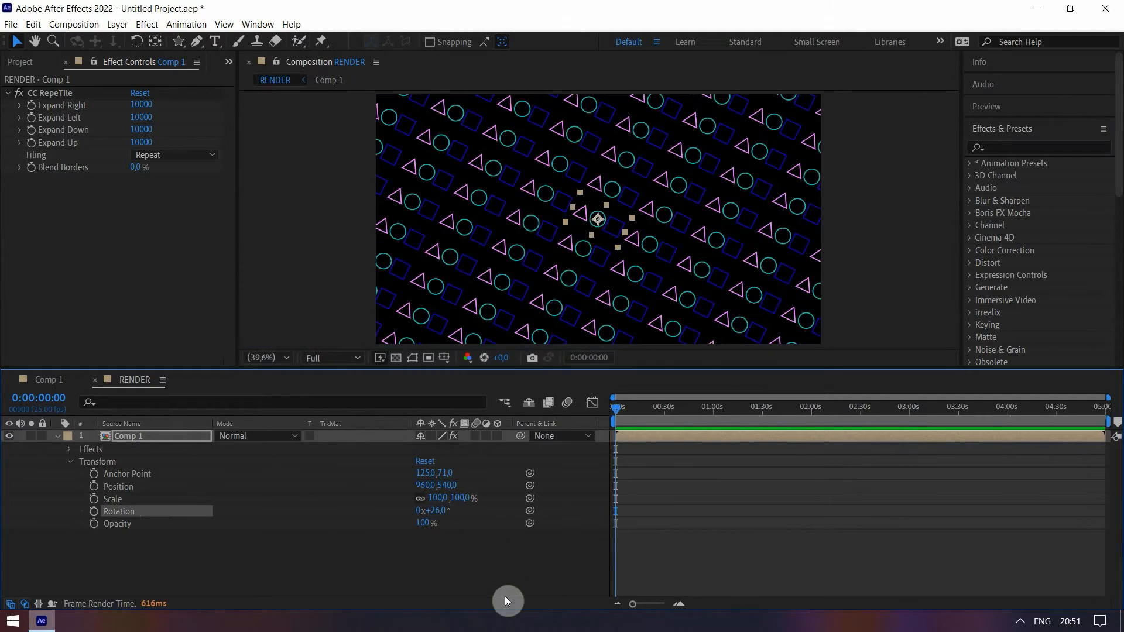
pyautogui.click(505, 595)
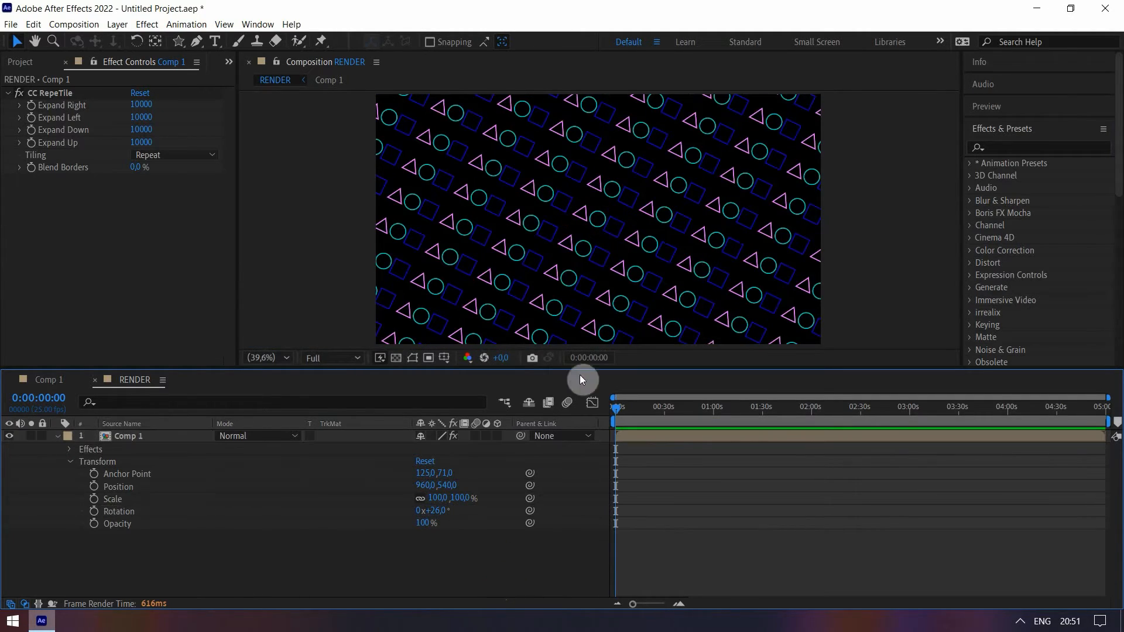
# Find the Deep Glow effect and apply it to the Comp 1 layer
pyautogui.click(1019, 150)
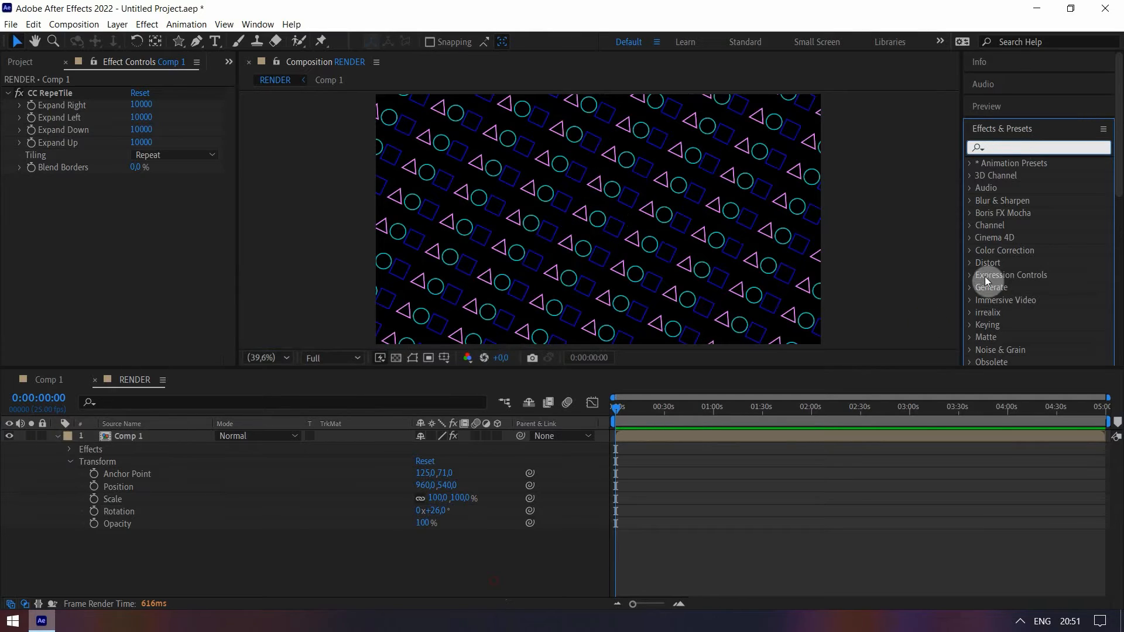
pyautogui.write('deep')
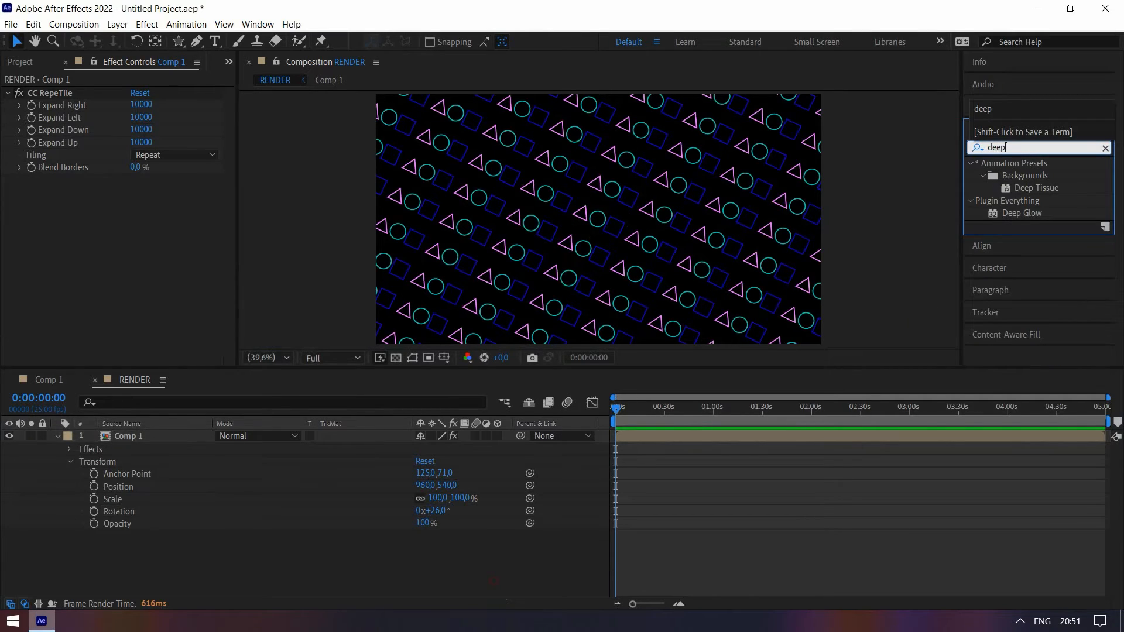
pyautogui.click(1025, 215)
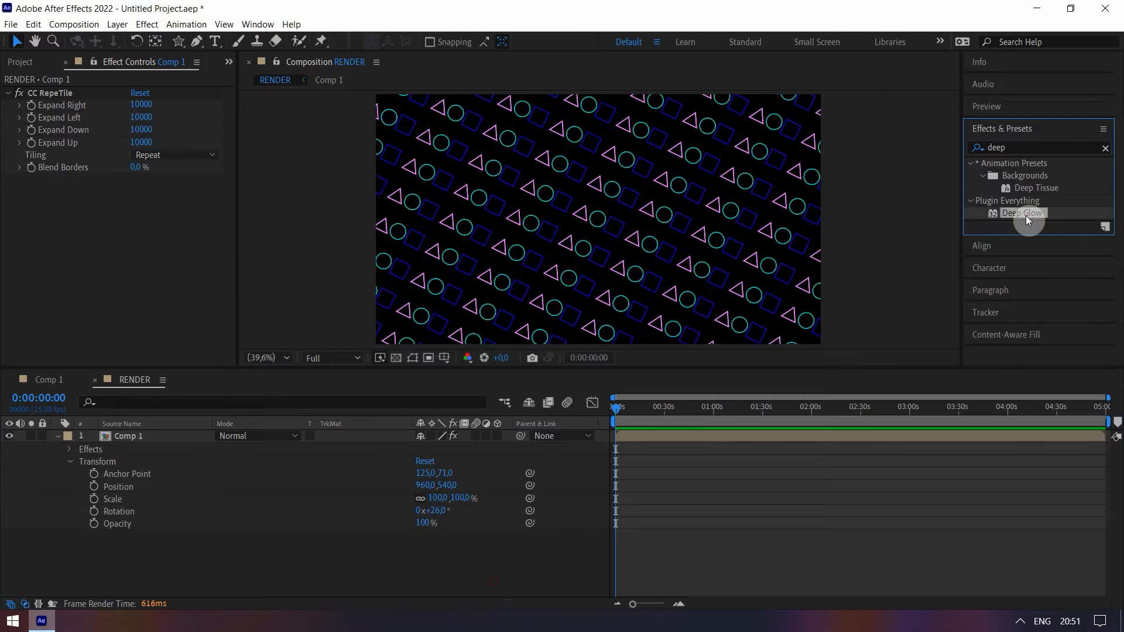
pyautogui.moveTo(1026, 216); pyautogui.dragTo(156, 433)
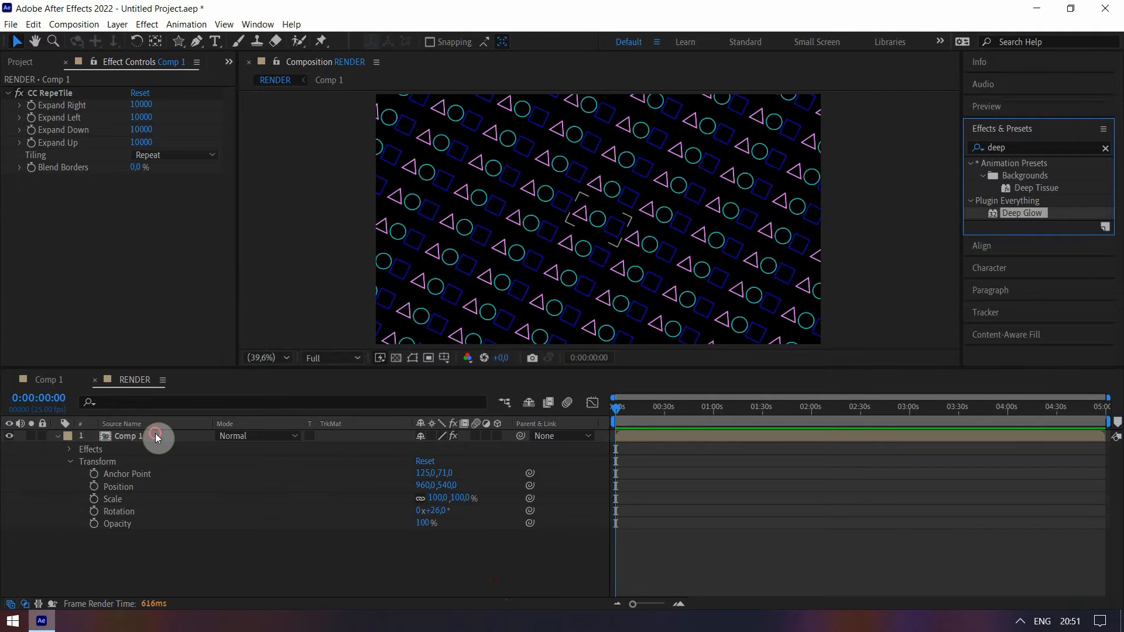
pyautogui.doubleClick(1040, 214)
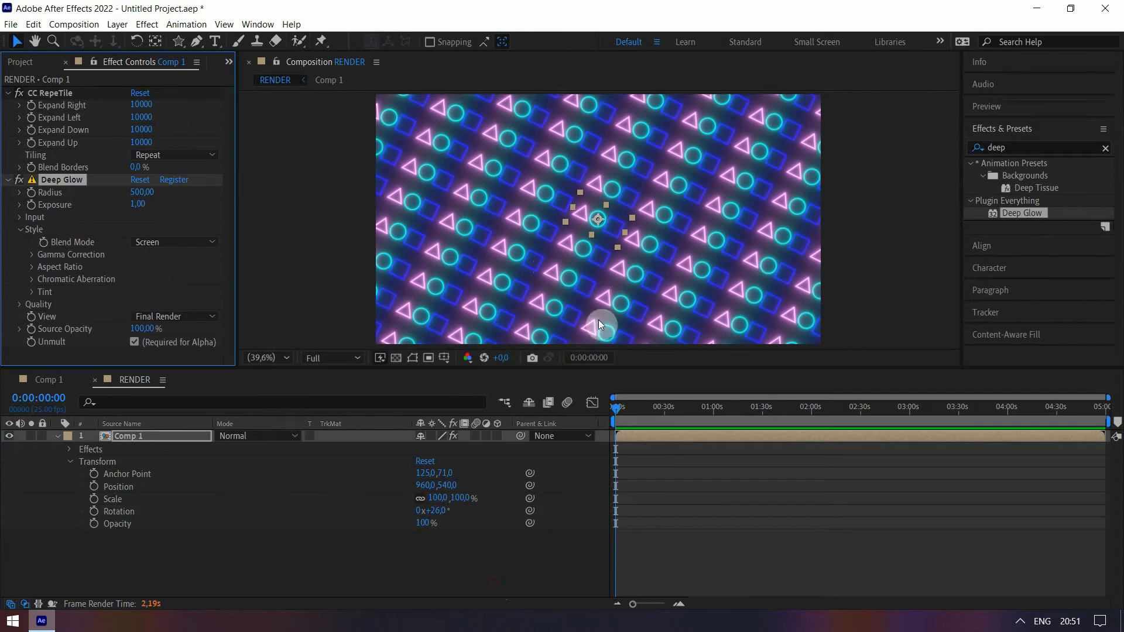
pyautogui.click(643, 522)
# Enable Position keyframing on the Comp 1 layer at 0:00:00:00
pyautogui.moveTo(616, 412); pyautogui.dragTo(592, 421)
pyautogui.click(107, 501)
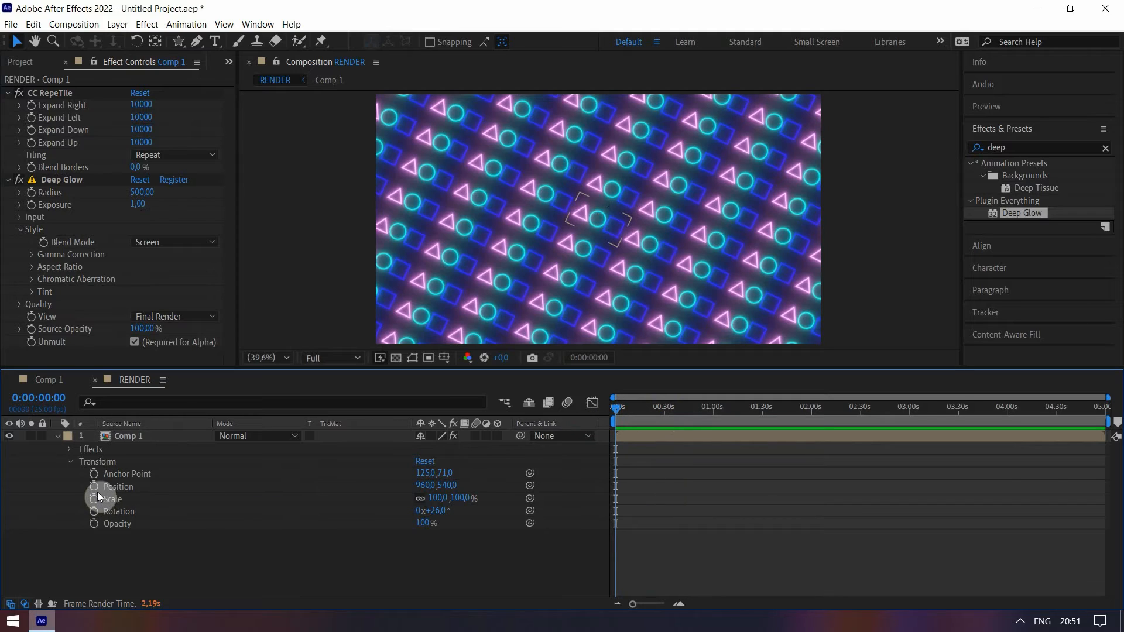
pyautogui.click(94, 486)
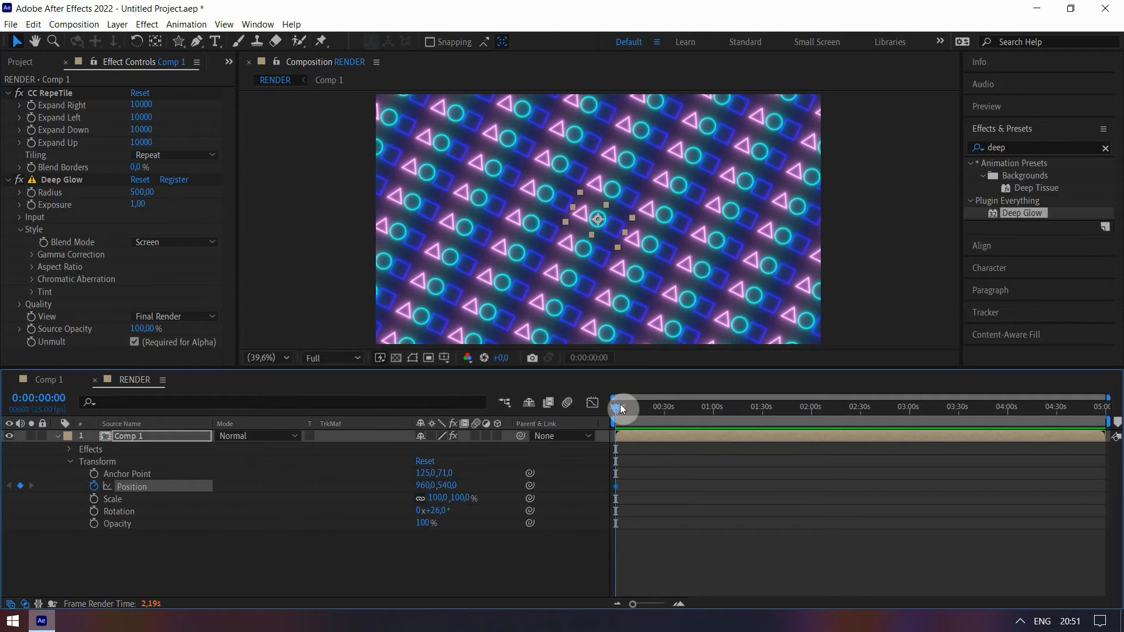
# Add a second Position keyframe at 0:00:17:12 with the Comp 1 layer moved to 2530, 1418
pyautogui.moveTo(620, 404); pyautogui.dragTo(648, 415)
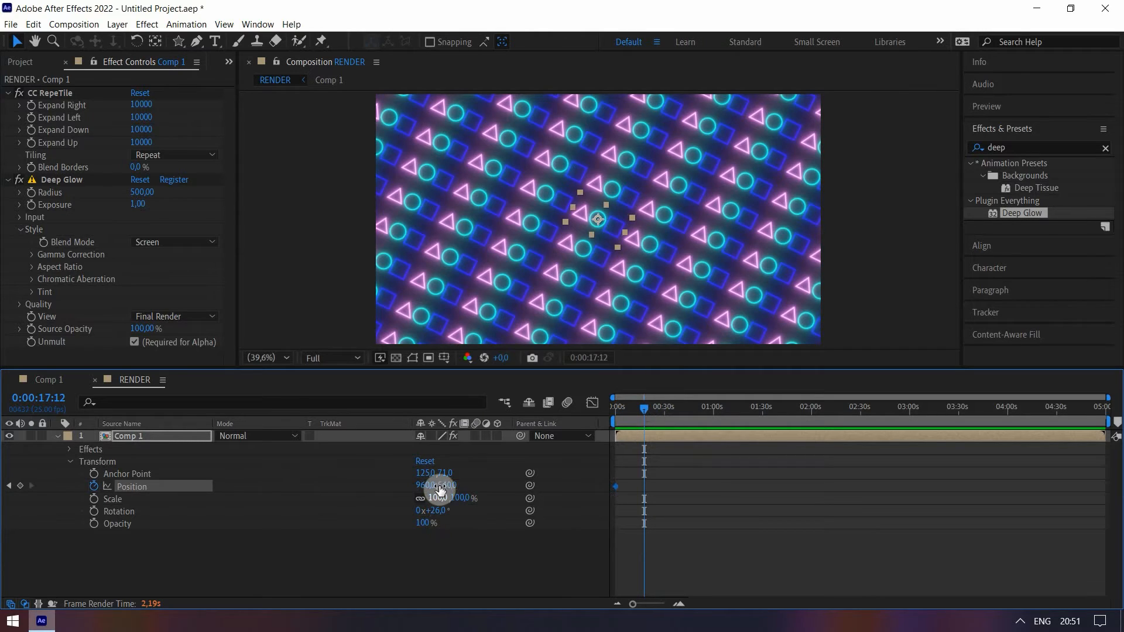
pyautogui.moveTo(440, 490); pyautogui.dragTo(1020, 497)
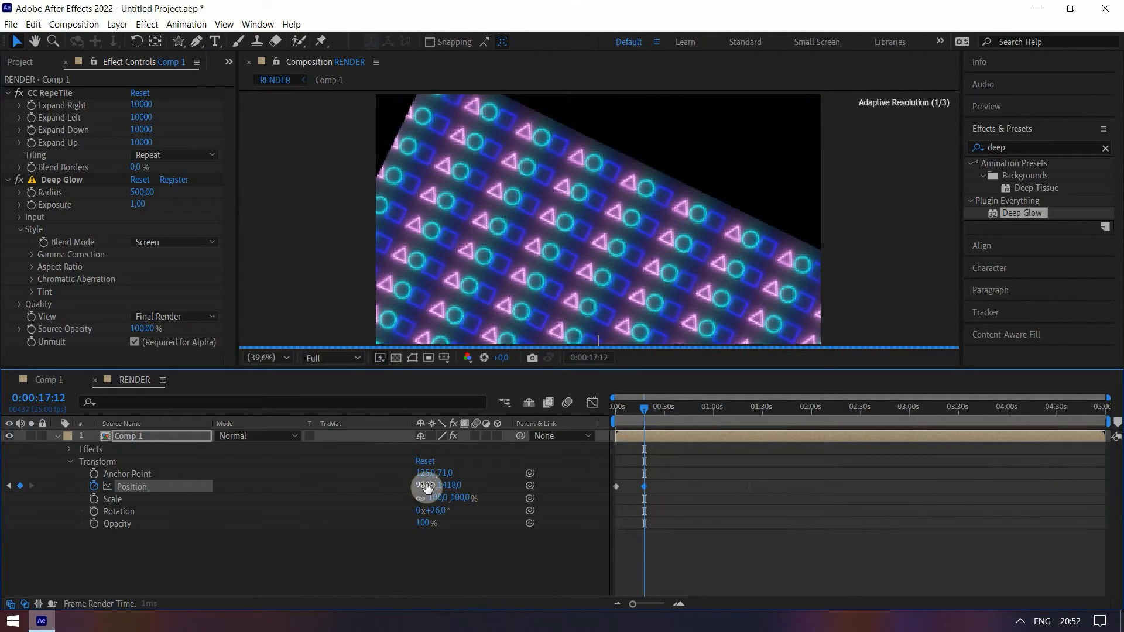
pyautogui.moveTo(426, 486); pyautogui.dragTo(1117, 437)
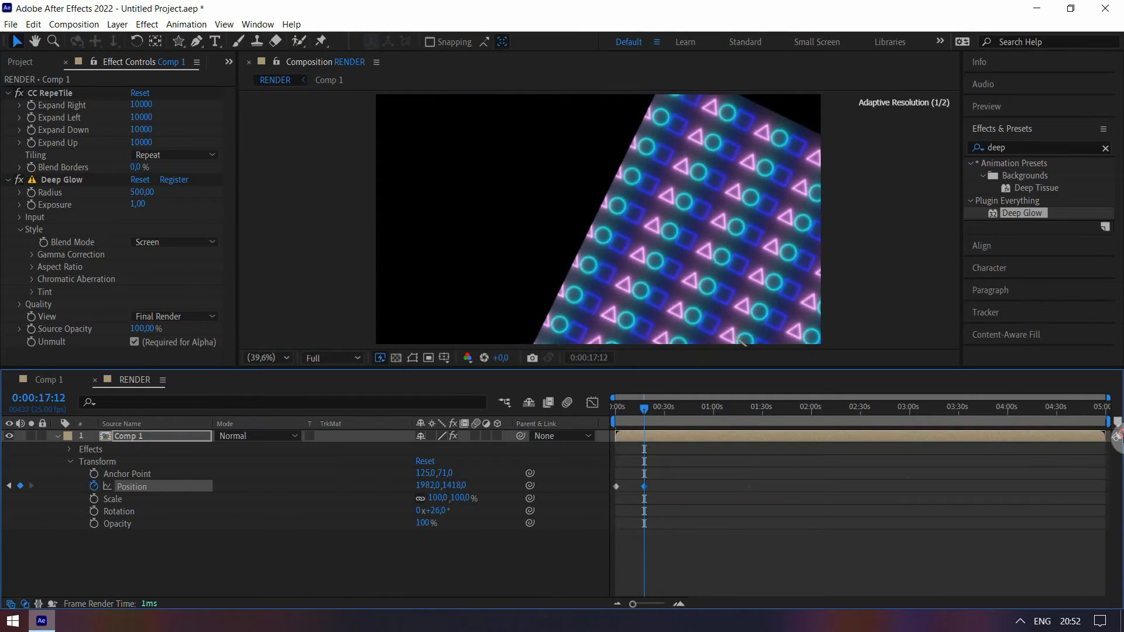
pyautogui.scroll(-1, 760, 294)
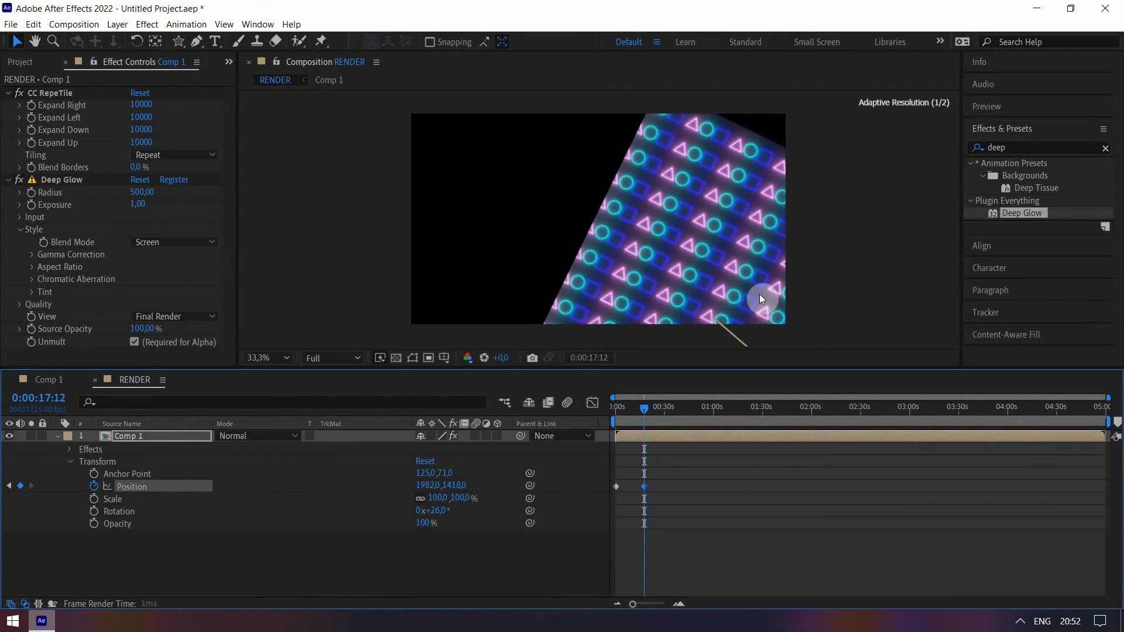
pyautogui.scroll(-2, 760, 294)
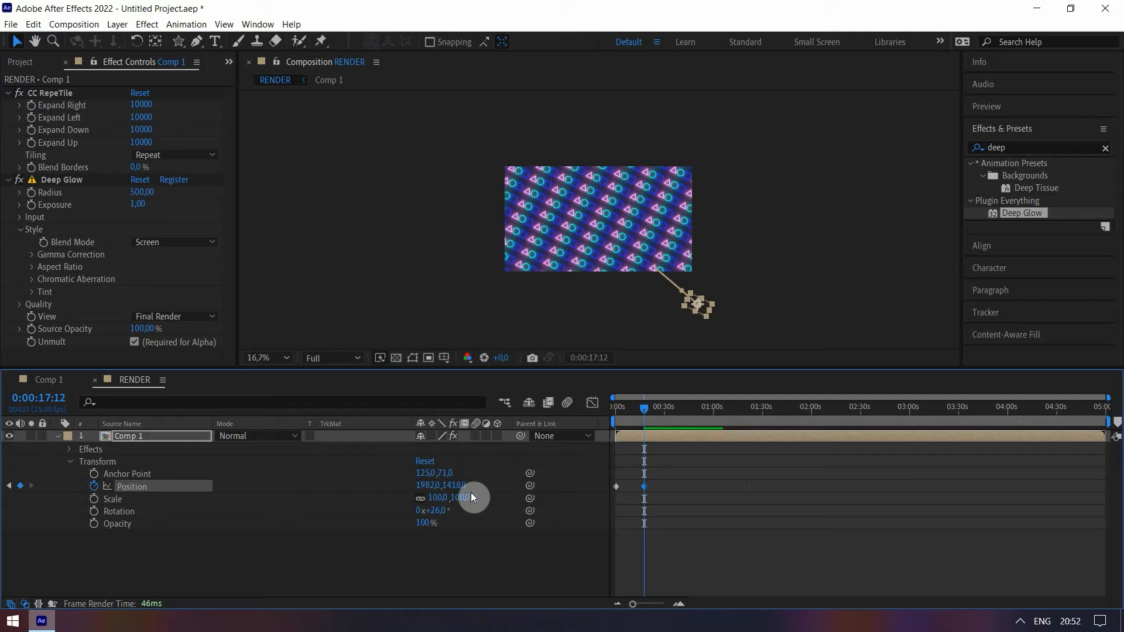
pyautogui.moveTo(427, 486); pyautogui.dragTo(760, 416)
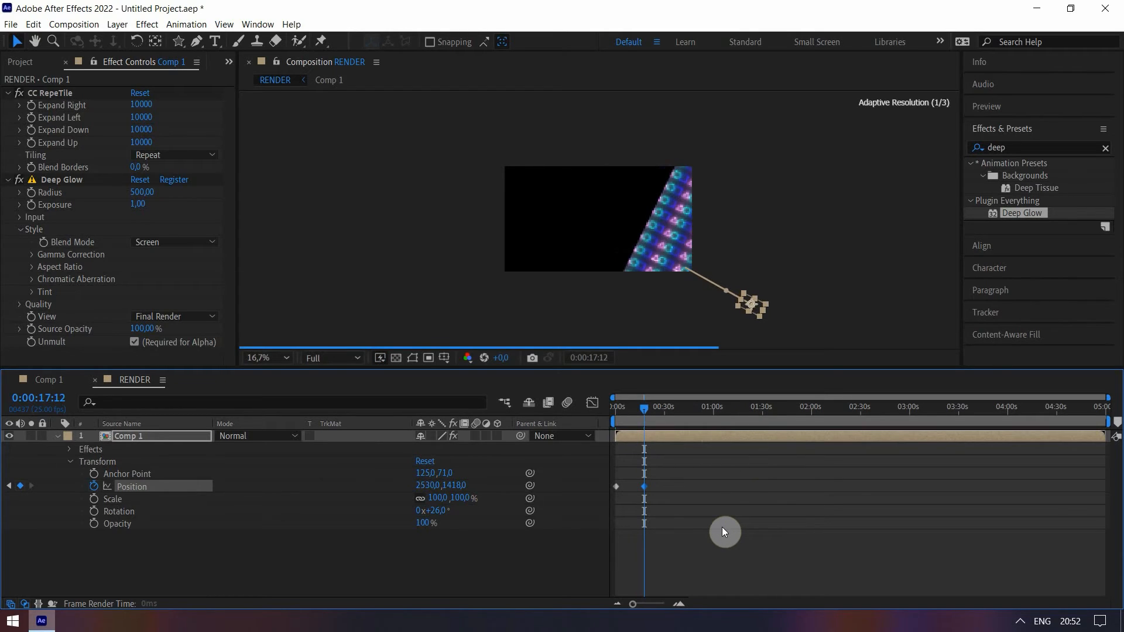
pyautogui.scroll(2, 564, 236)
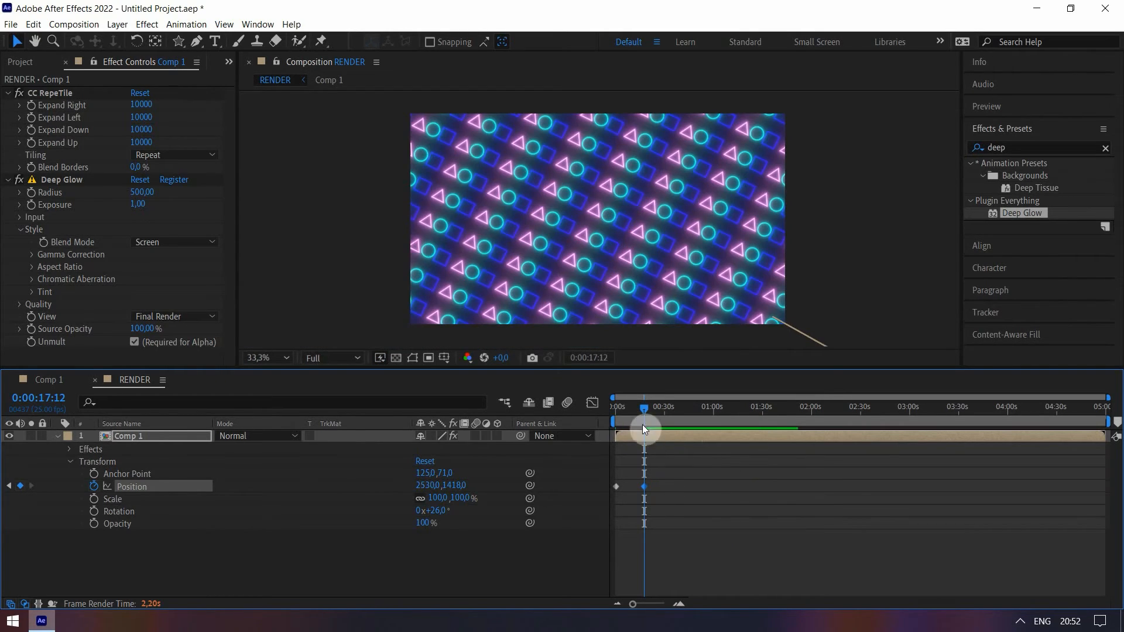
# Play the pattern's movement from the start of the RENDER composition
pyautogui.moveTo(645, 405); pyautogui.dragTo(594, 413)
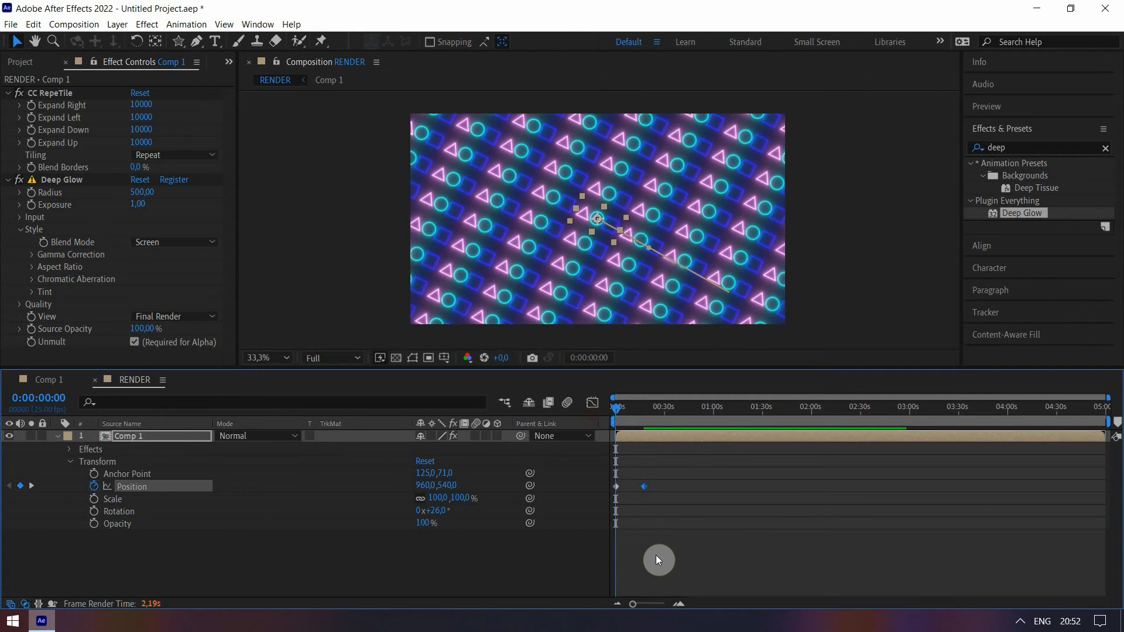
pyautogui.press('space')
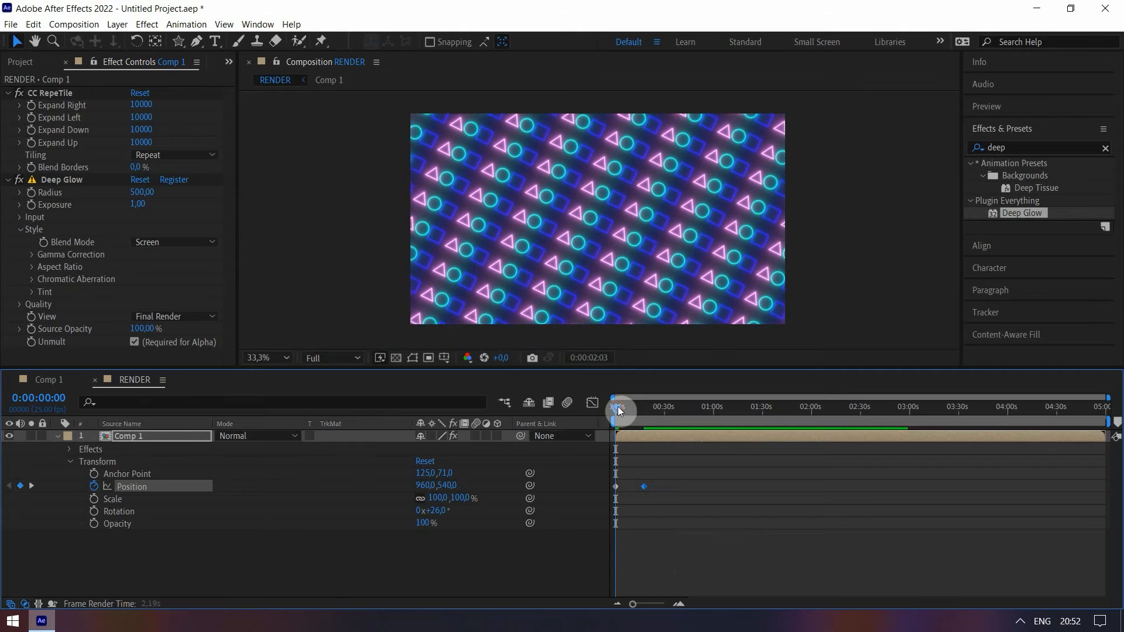
pyautogui.press('space')
# Apply Easy Ease to both Position keyframes of the Comp 1 layer and preview the motion from the start
pyautogui.moveTo(663, 495); pyautogui.dragTo(616, 490)
pyautogui.rightClick(617, 486)
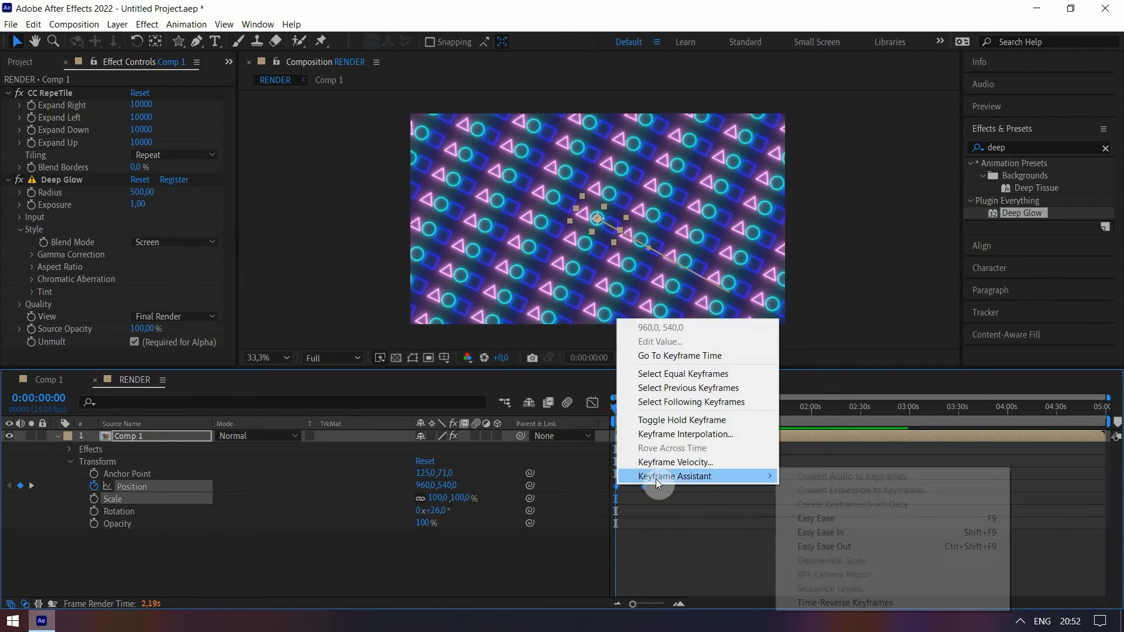
pyautogui.moveTo(656, 478)
pyautogui.click(844, 525)
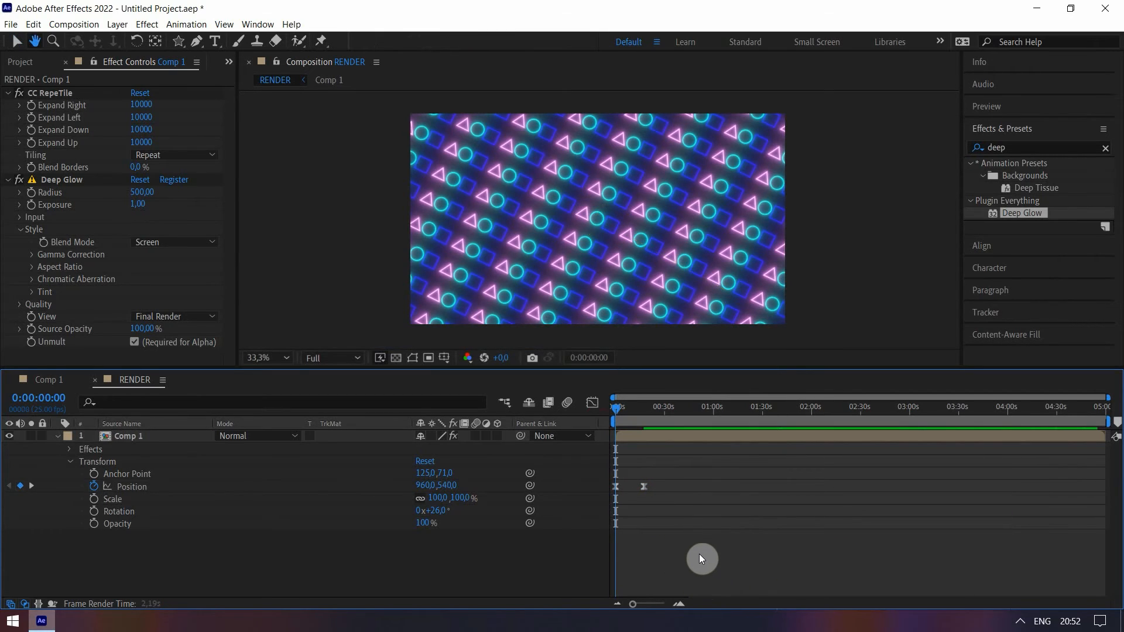
pyautogui.press('space')
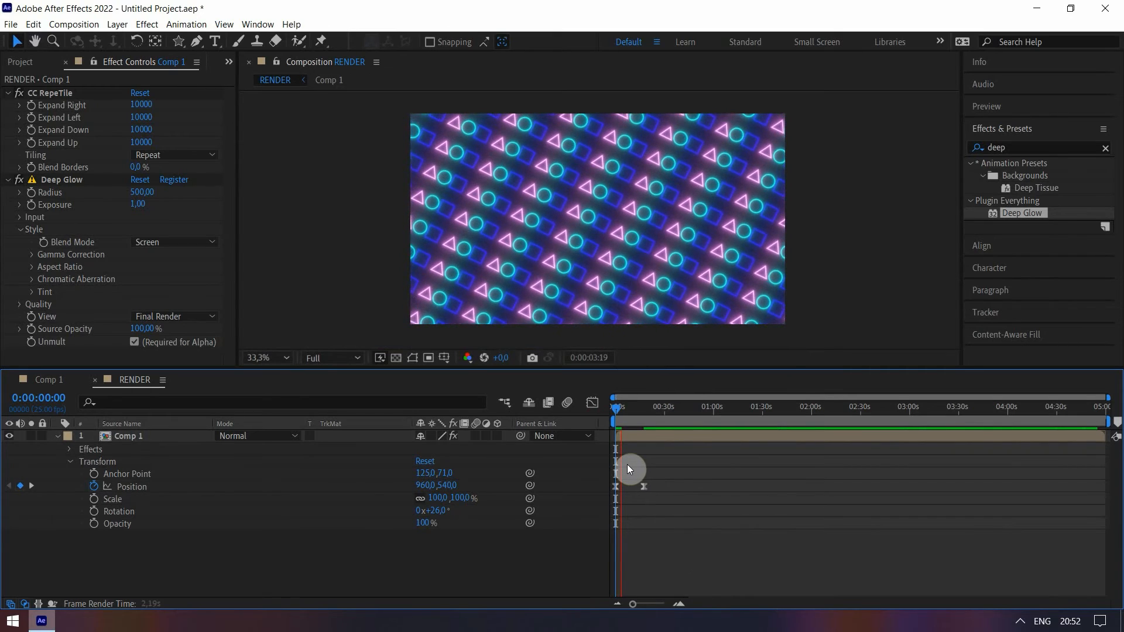
pyautogui.click(613, 405)
# Save the project to the Desktop as Untitled Project.aep
pyautogui.hotkey('ctrl', 's')
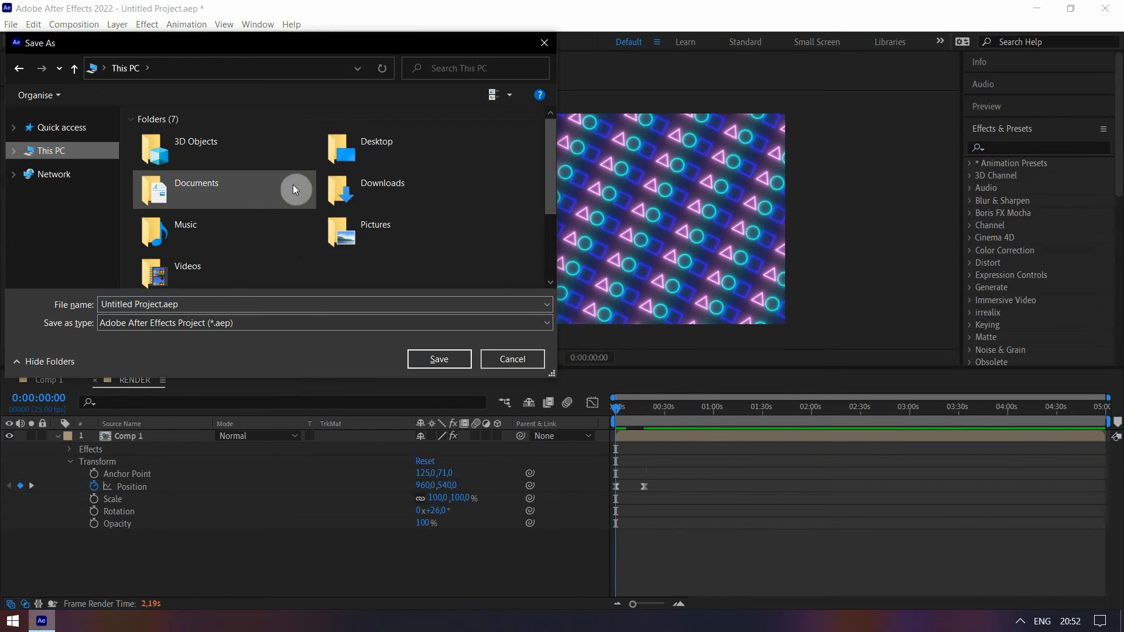
pyautogui.click(353, 157)
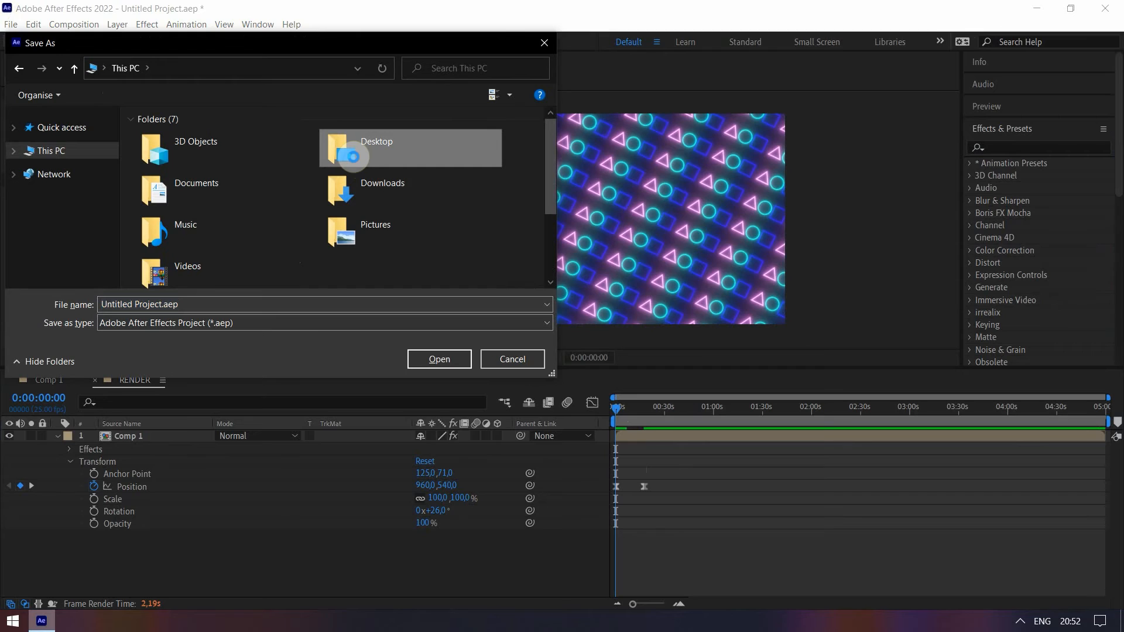
pyautogui.doubleClick(354, 157)
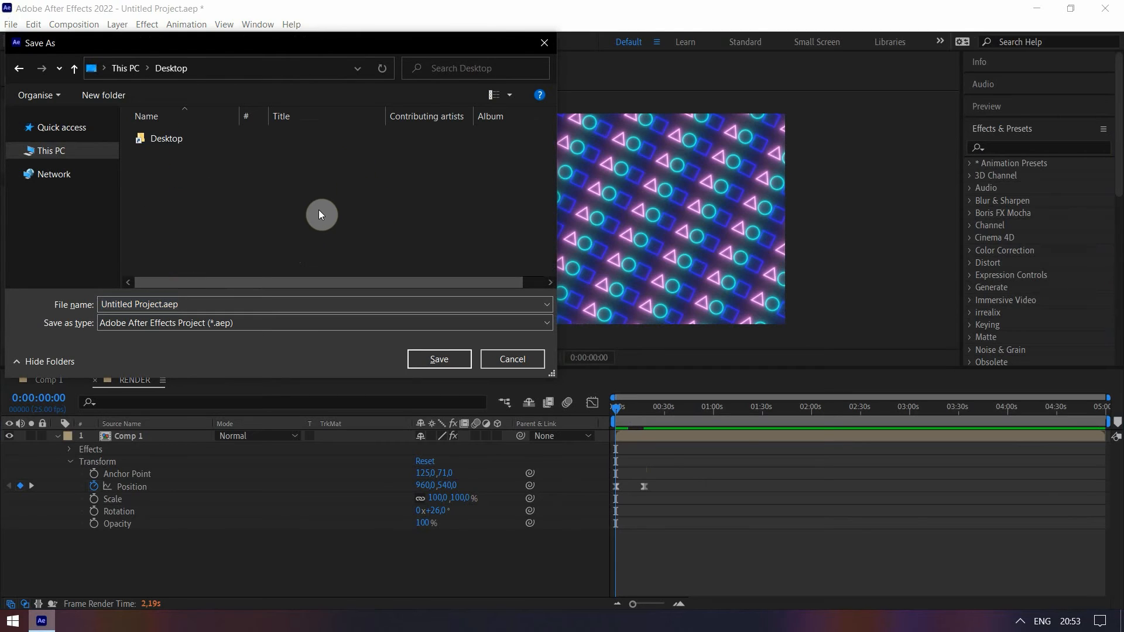
pyautogui.click(439, 358)
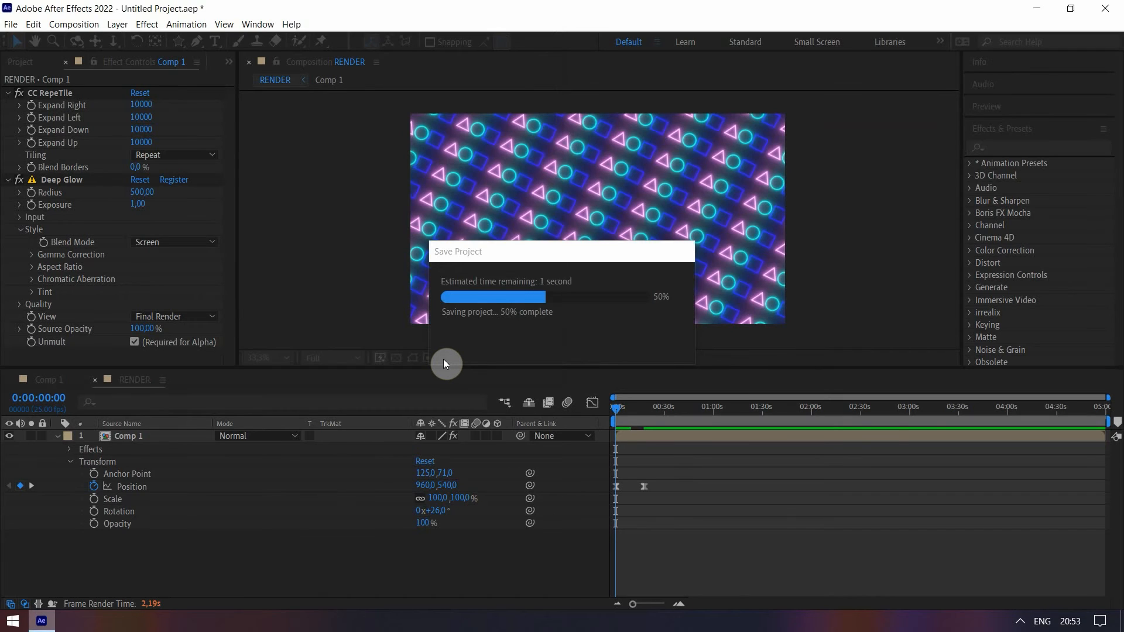
# Search the installed programs for "media" and launch Adobe Media Encoder 2022
pyautogui.click(5, 627)
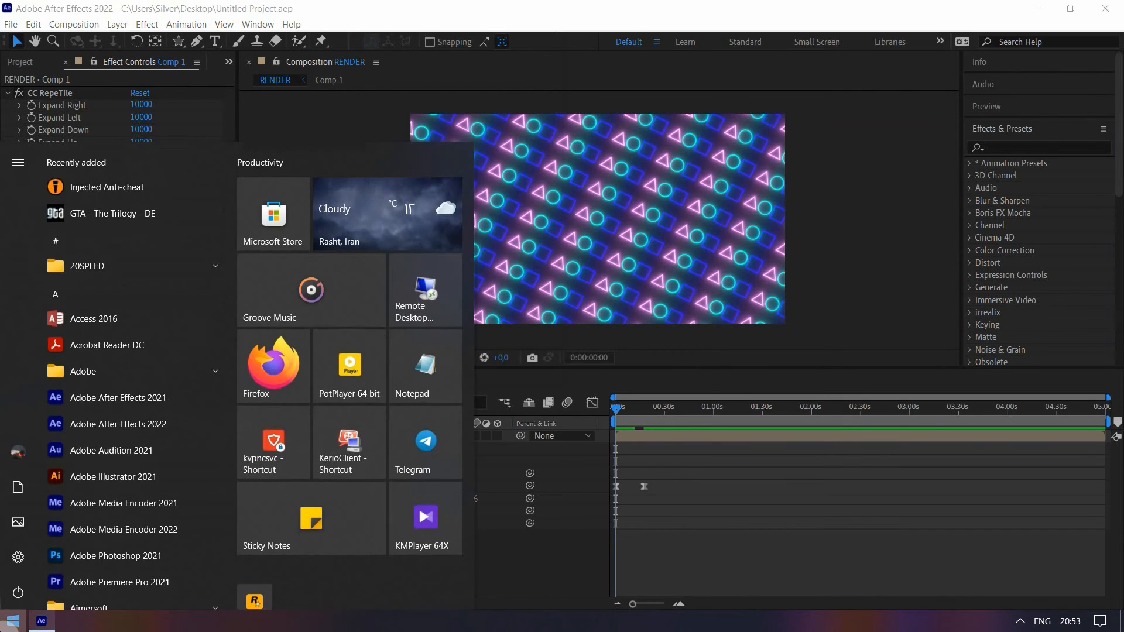
pyautogui.write('media')
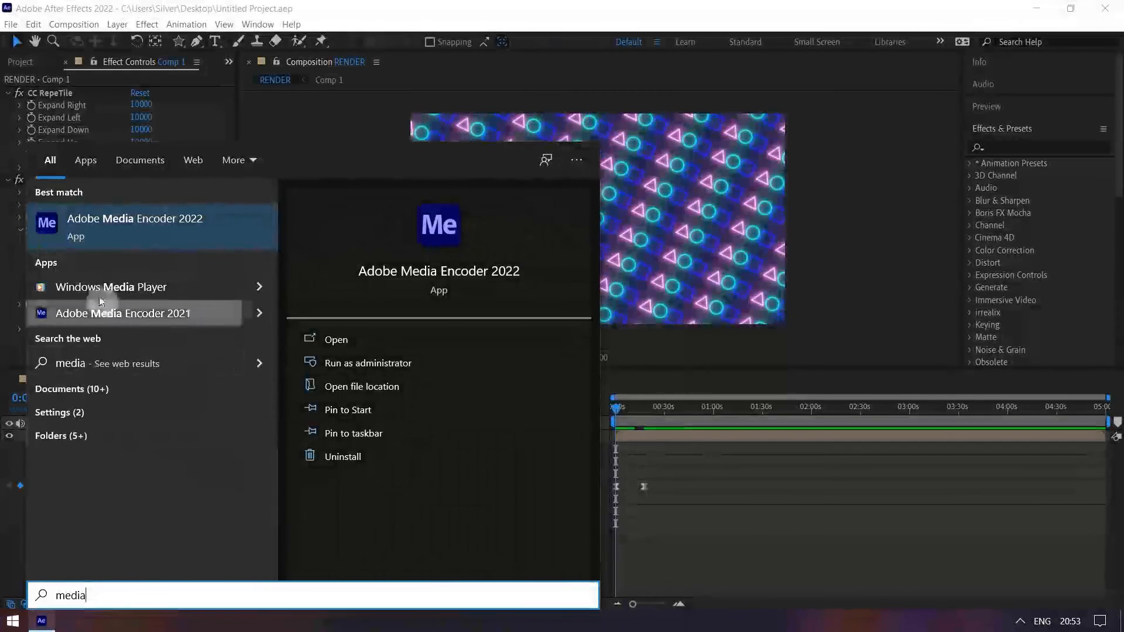
pyautogui.click(151, 231)
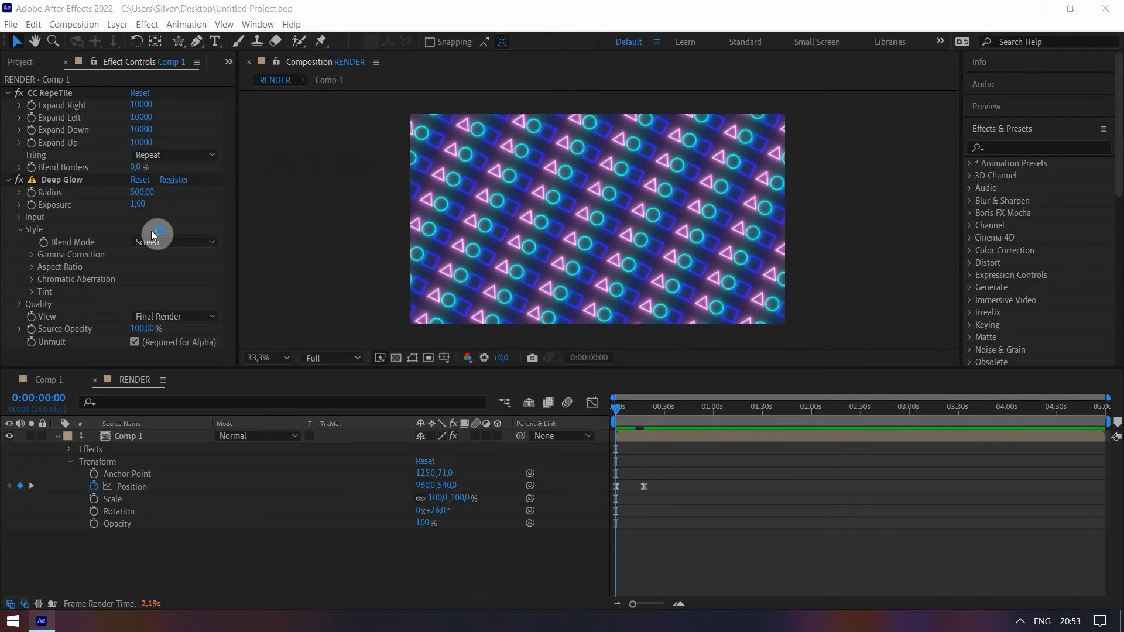
# Close the saved project and exit After Effects
pyautogui.click(14, 28)
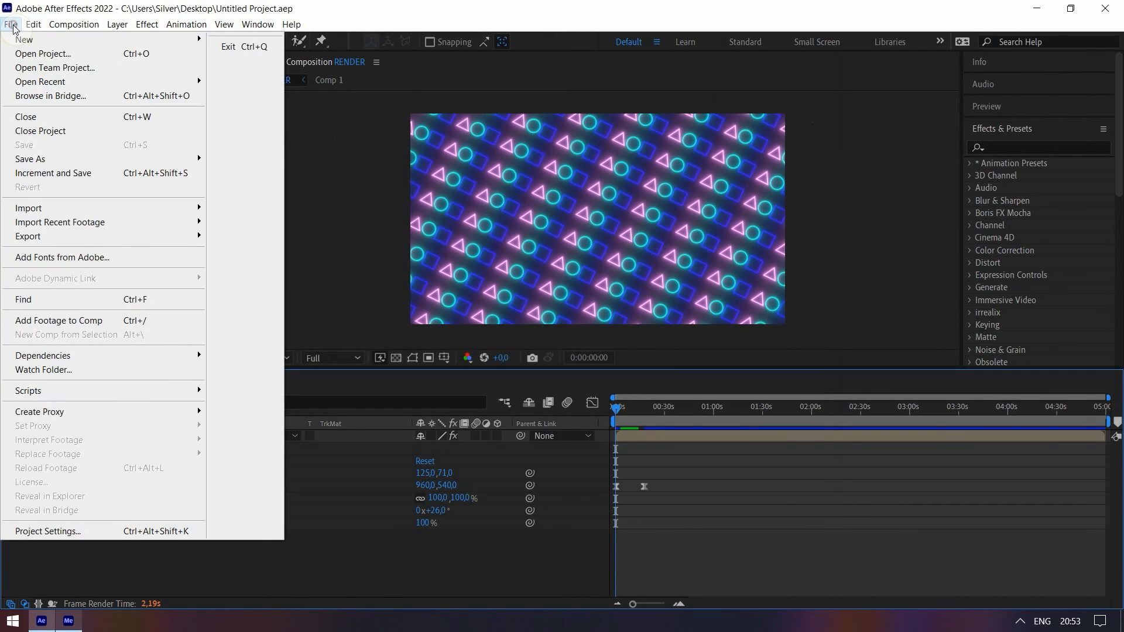
pyautogui.click(64, 132)
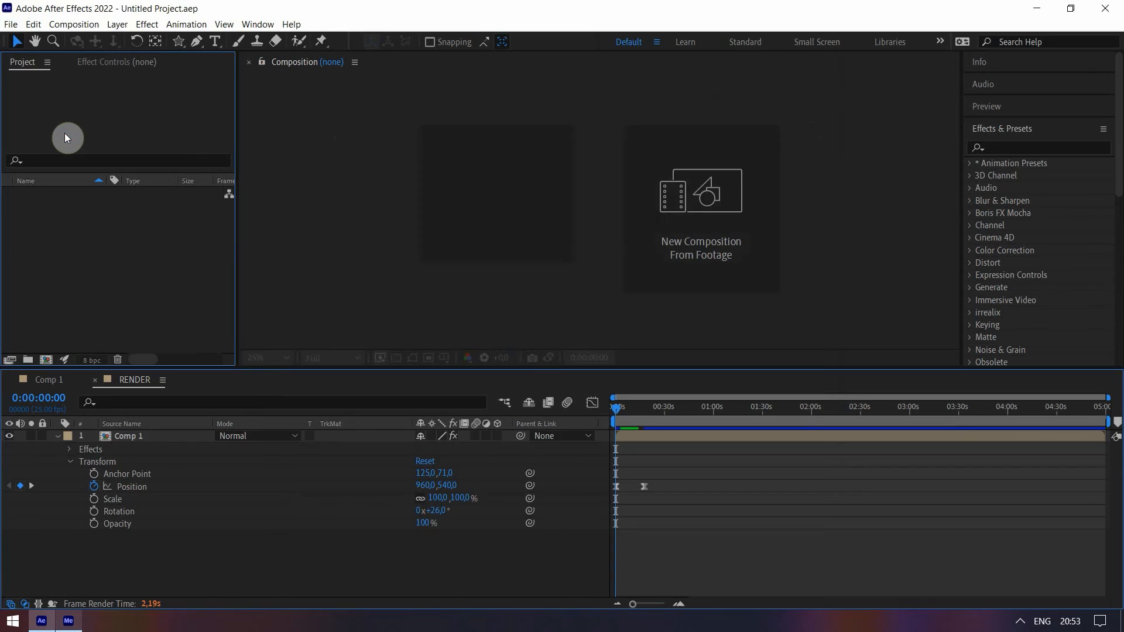
pyautogui.click(1105, 8)
# Add the RENDER composition from the Desktop's Untitled Project.aep to the Media Encoder queue
pyautogui.click(40, 148)
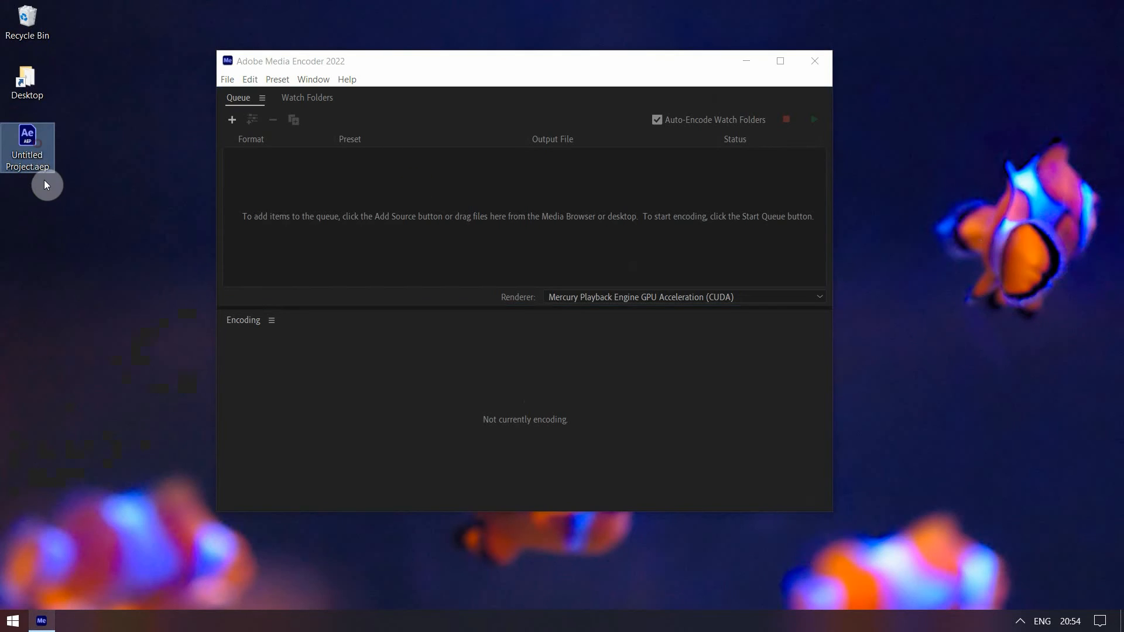
pyautogui.moveTo(28, 143); pyautogui.dragTo(371, 169)
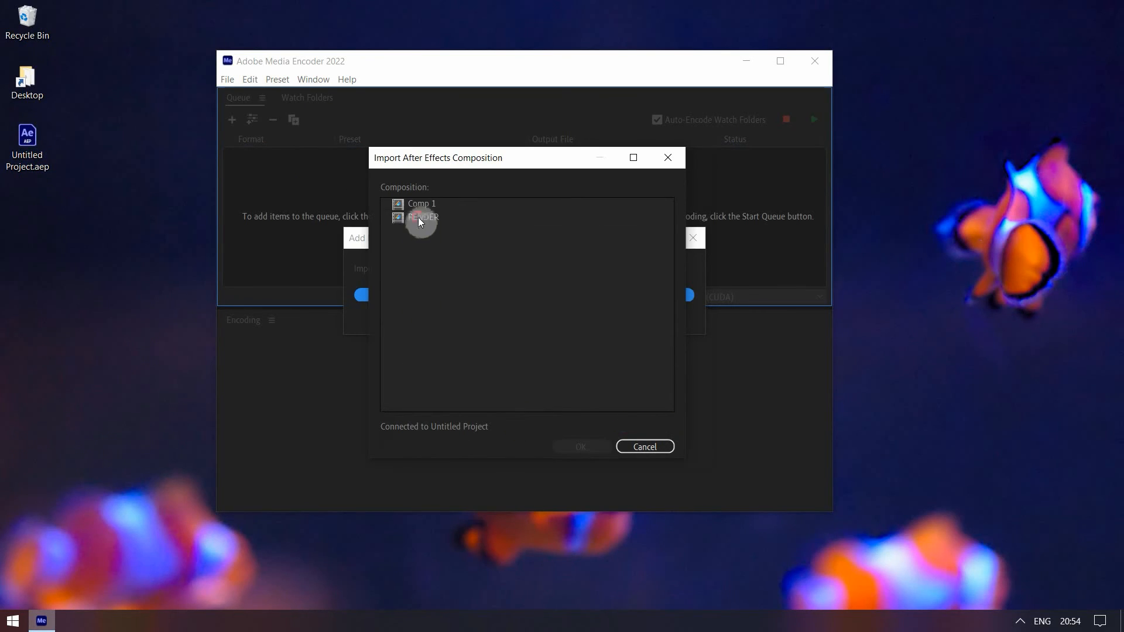
pyautogui.click(418, 216)
pyautogui.doubleClick(438, 216)
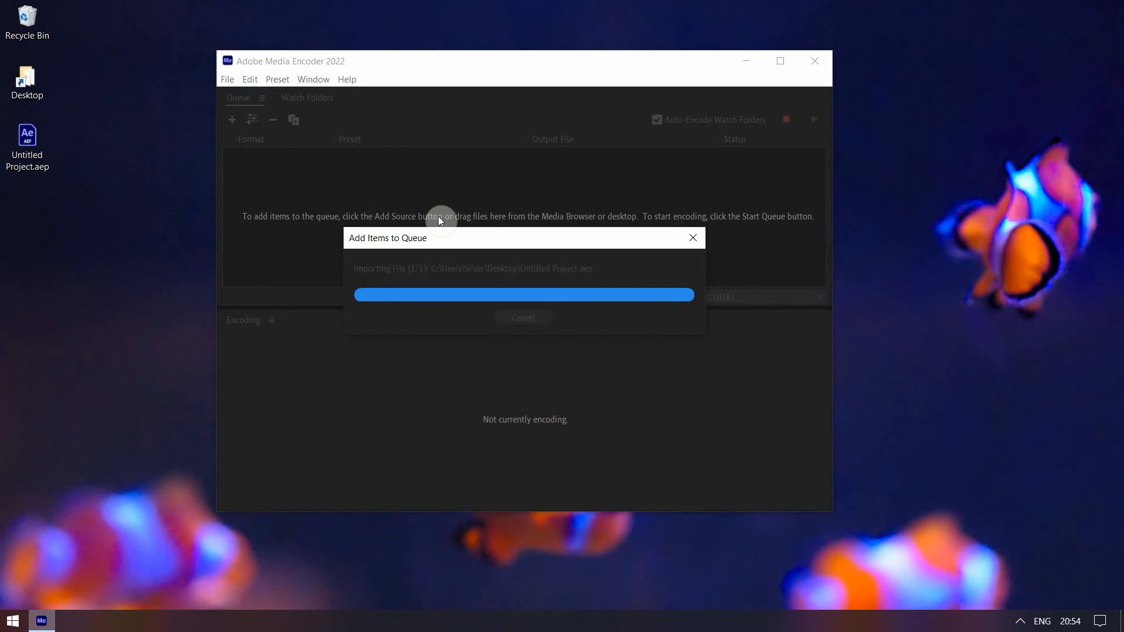
# Choose the H.264 format and Match Source - High bitrate preset for the RENDER item, and start encoding the queue
pyautogui.click(245, 170)
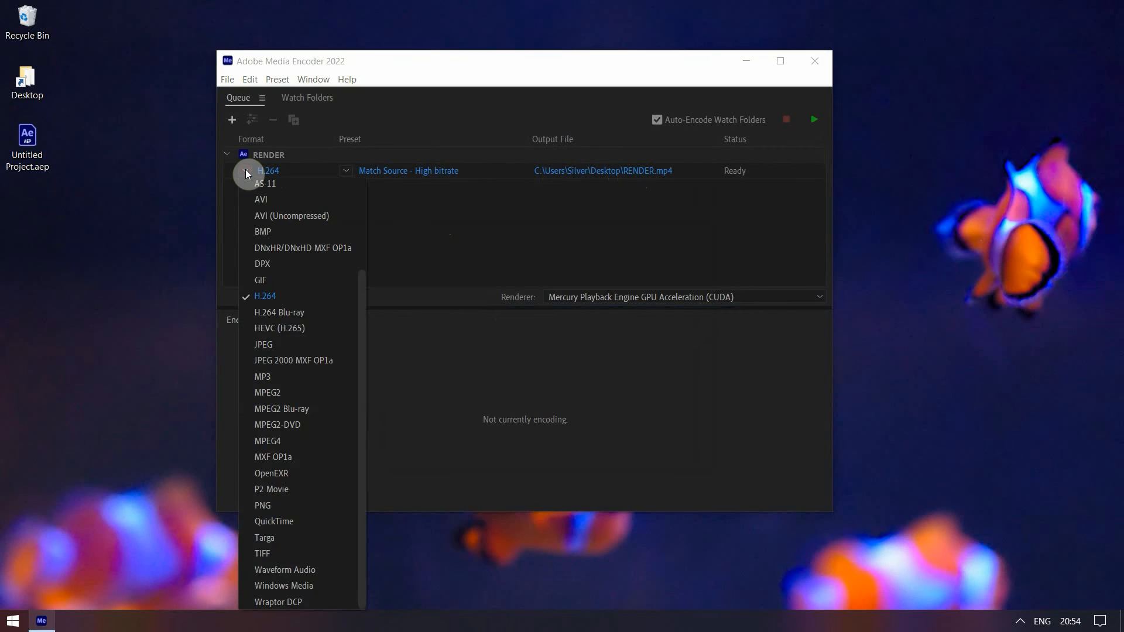
pyautogui.click(275, 294)
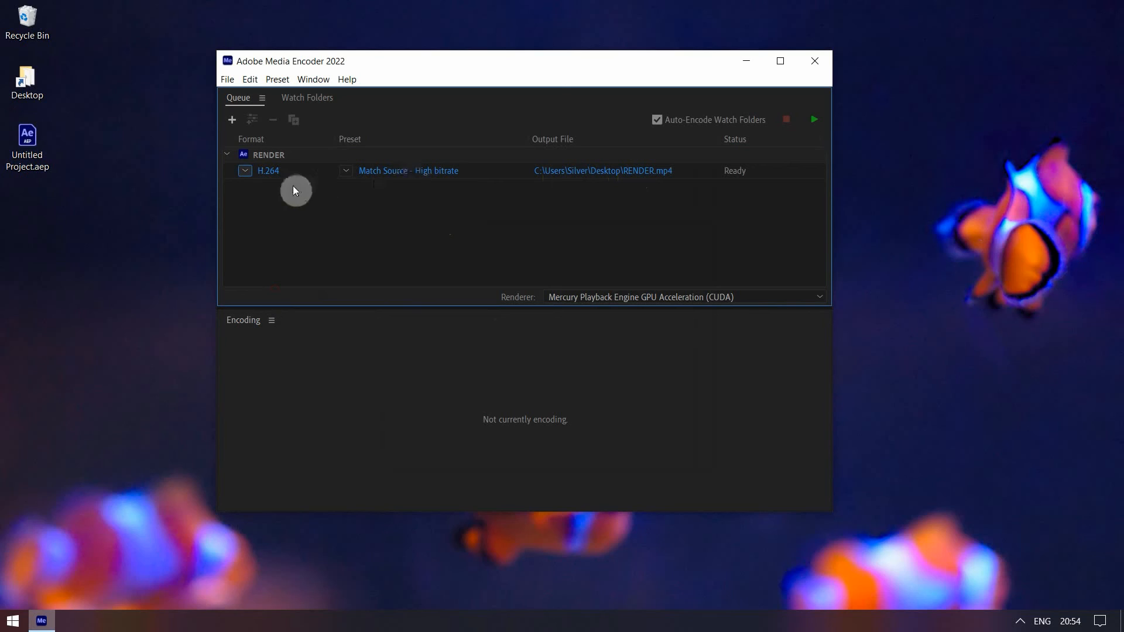
pyautogui.click(479, 158)
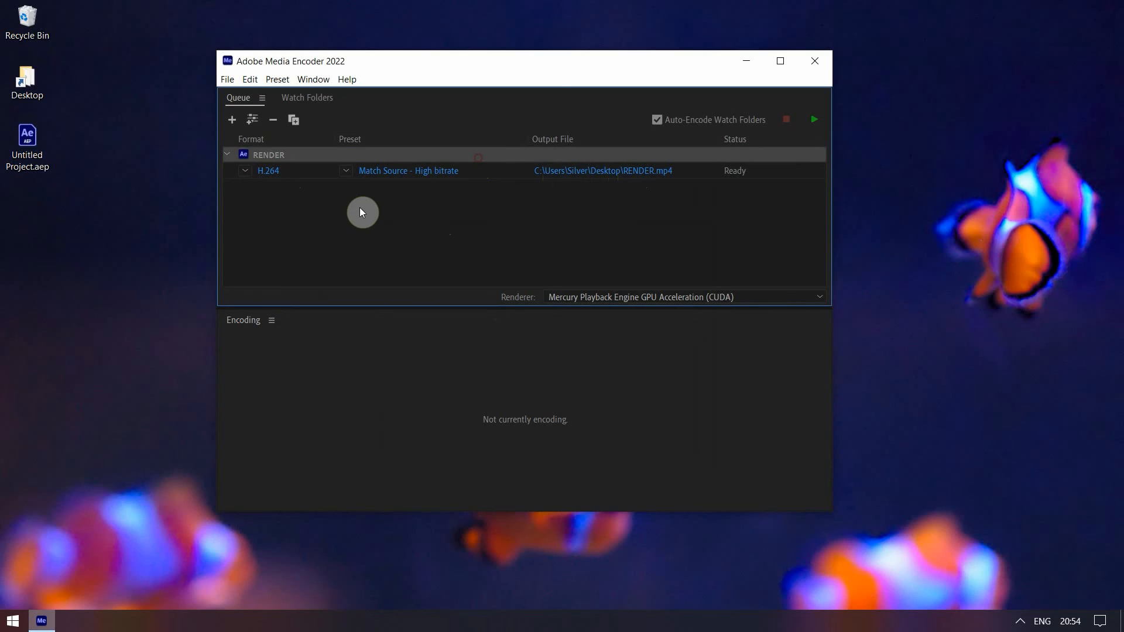
pyautogui.click(348, 171)
pyautogui.click(439, 183)
pyautogui.click(807, 125)
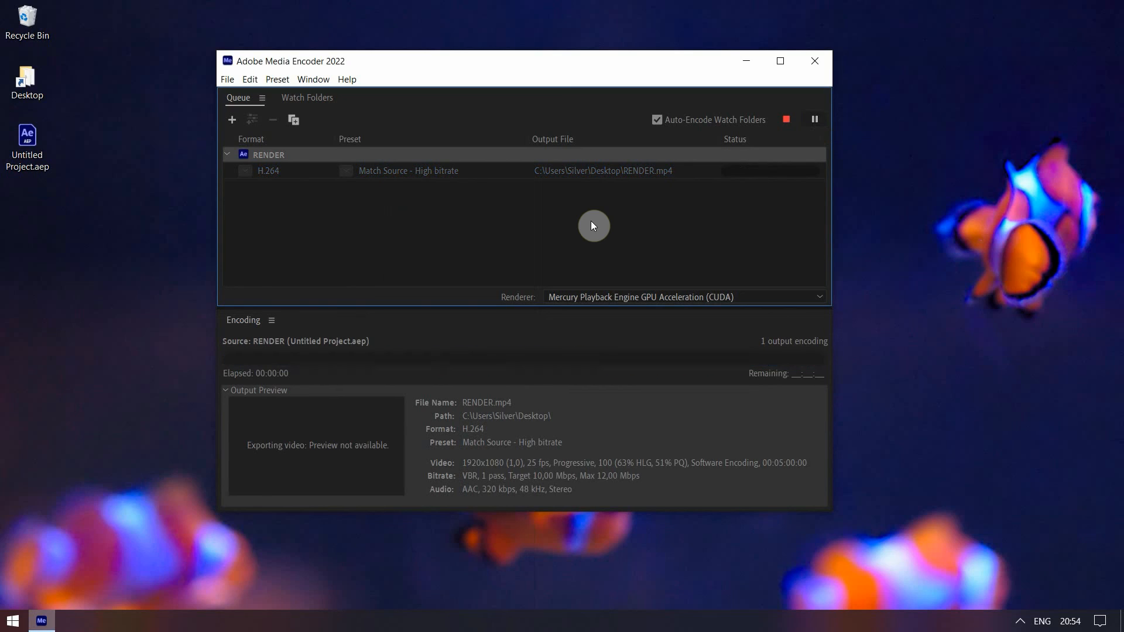